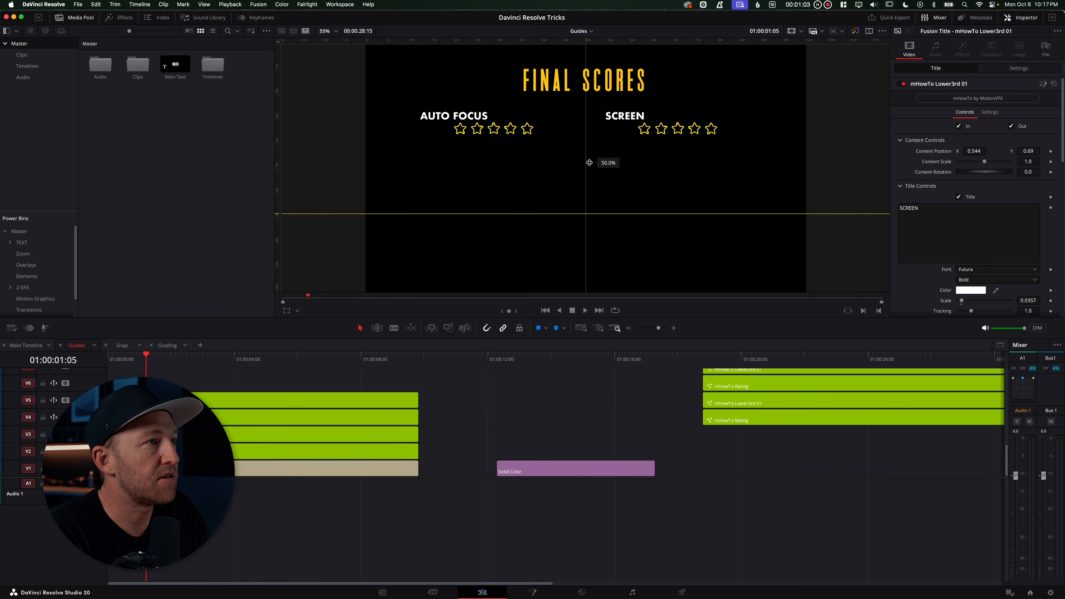
Pull a new horizontal guide down from the ruler and drag the lower horizontal guide off the viewer
left_click_drag(589, 162, 589, 162)
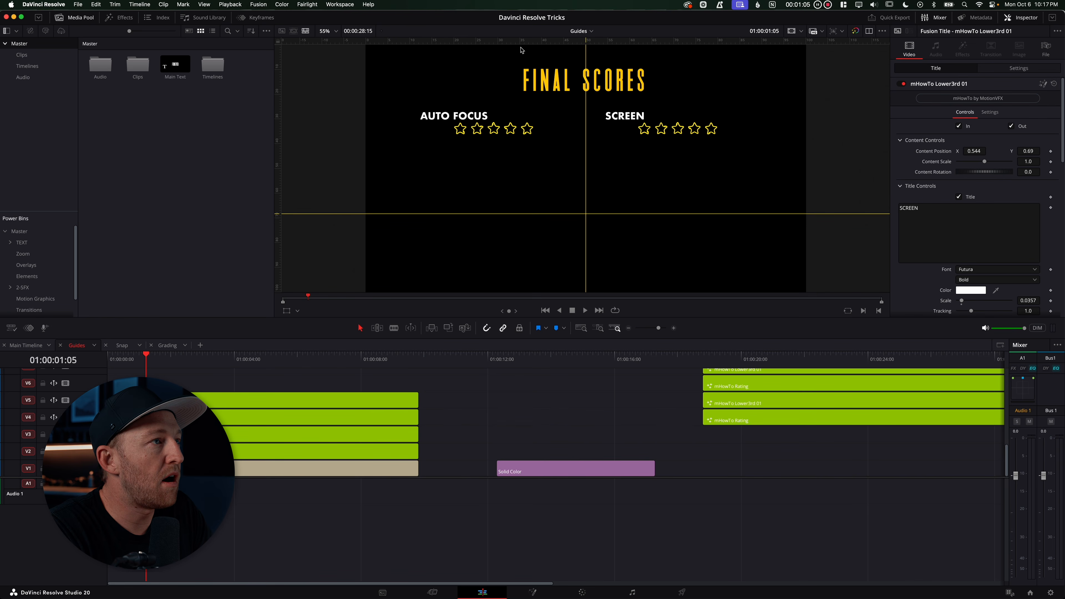
left_click_drag(521, 41, 520, 168)
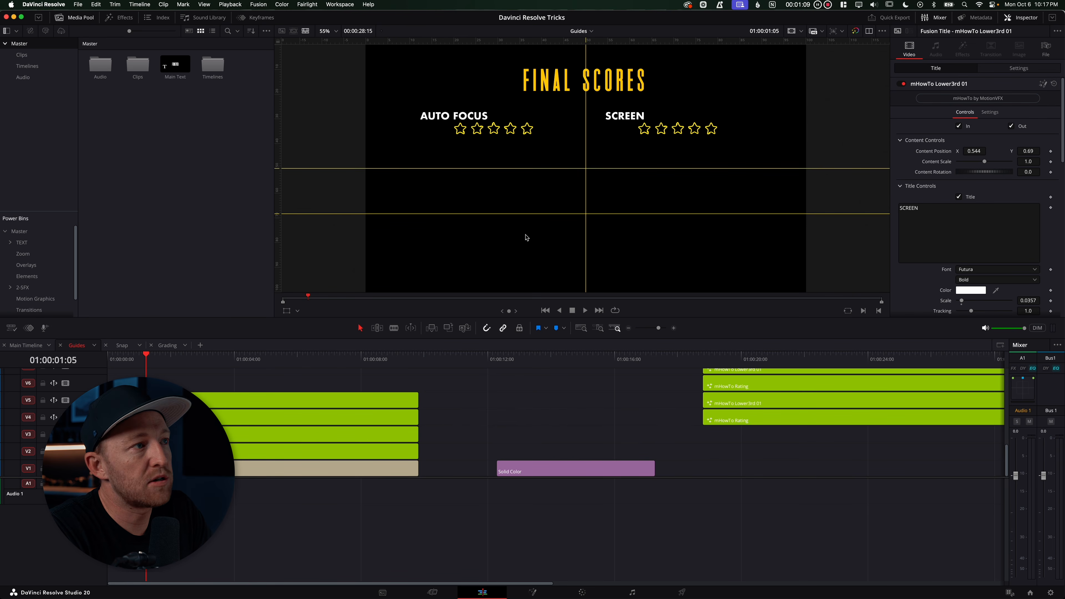
left_click_drag(350, 215, 336, 40)
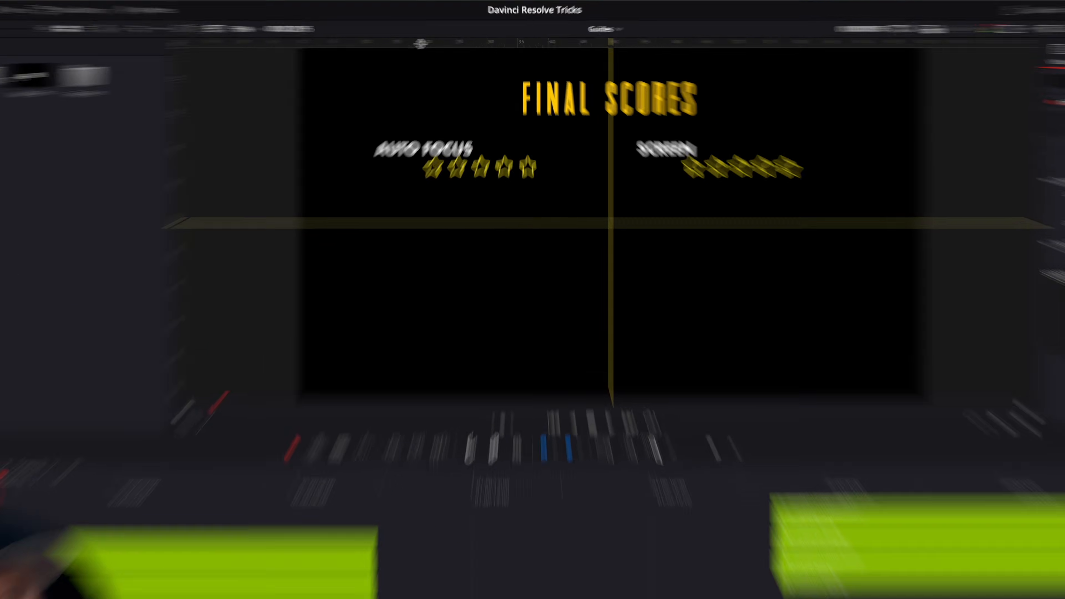
Add a vertical guide at 20.0 percent position
right_click(451, 41)
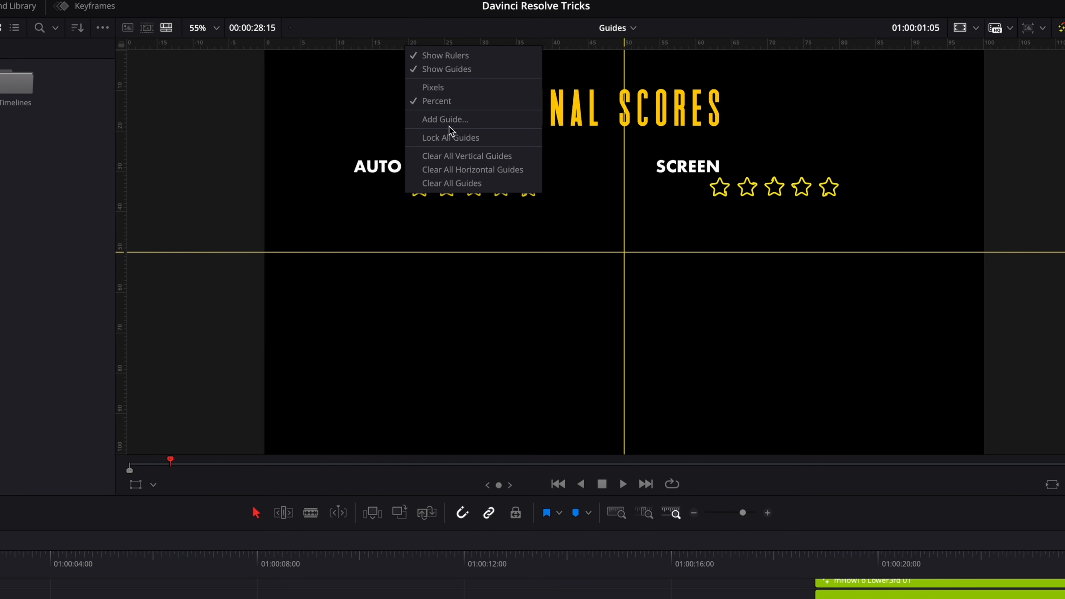
left_click(445, 119)
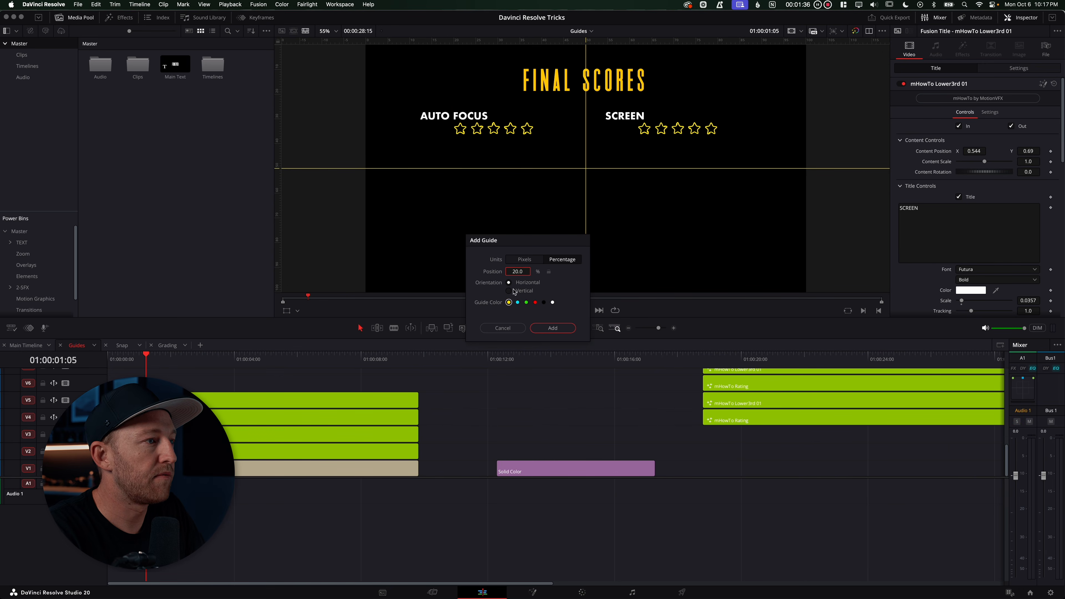
left_click(541, 328)
Add another vertical guide at 40 percent position
right_click(464, 42)
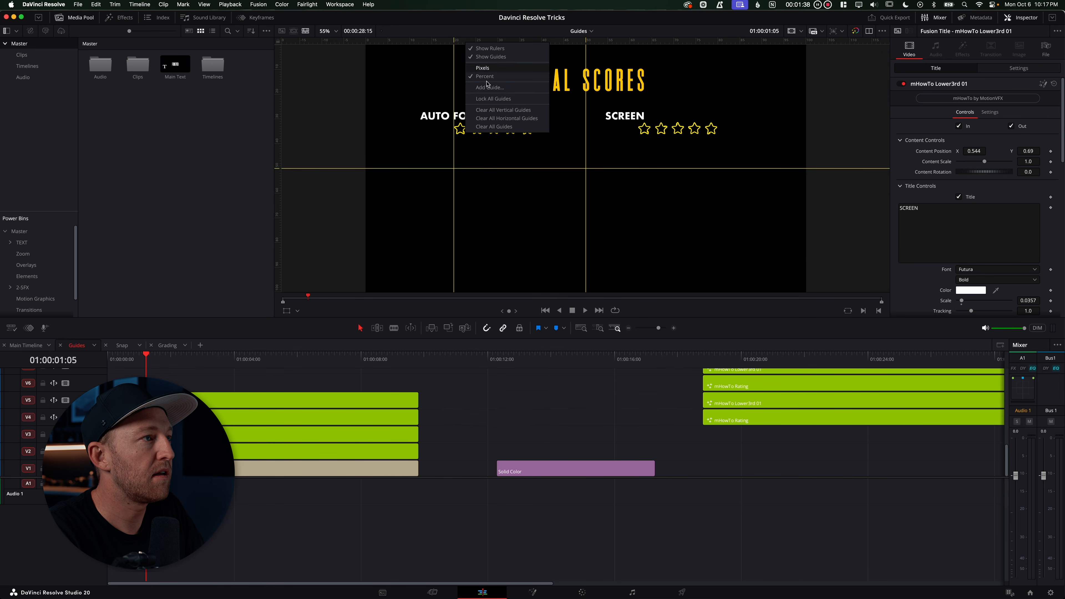
left_click(490, 88)
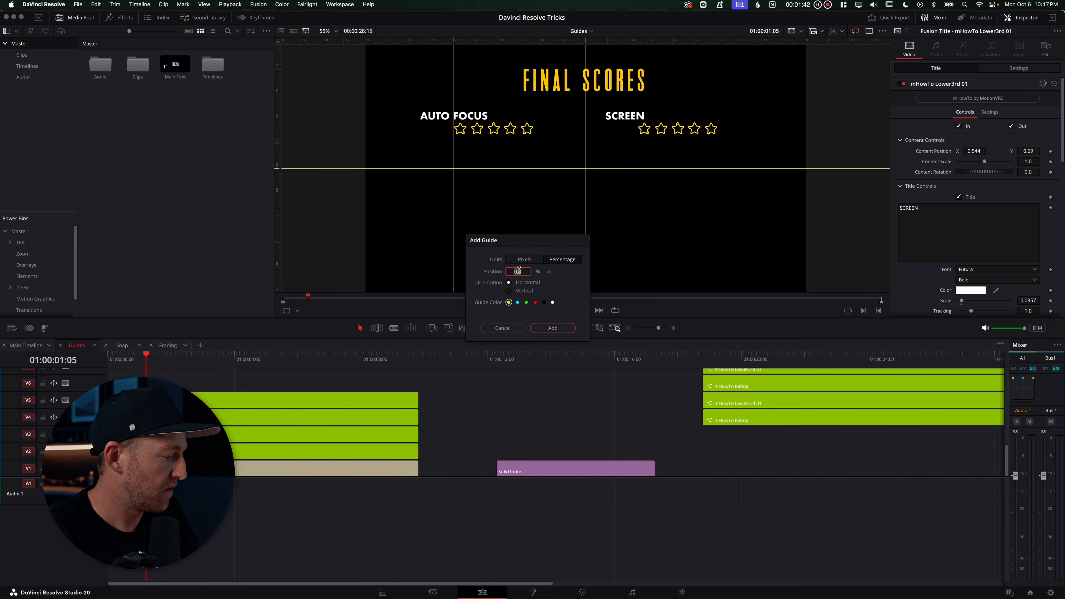
left_click(547, 327)
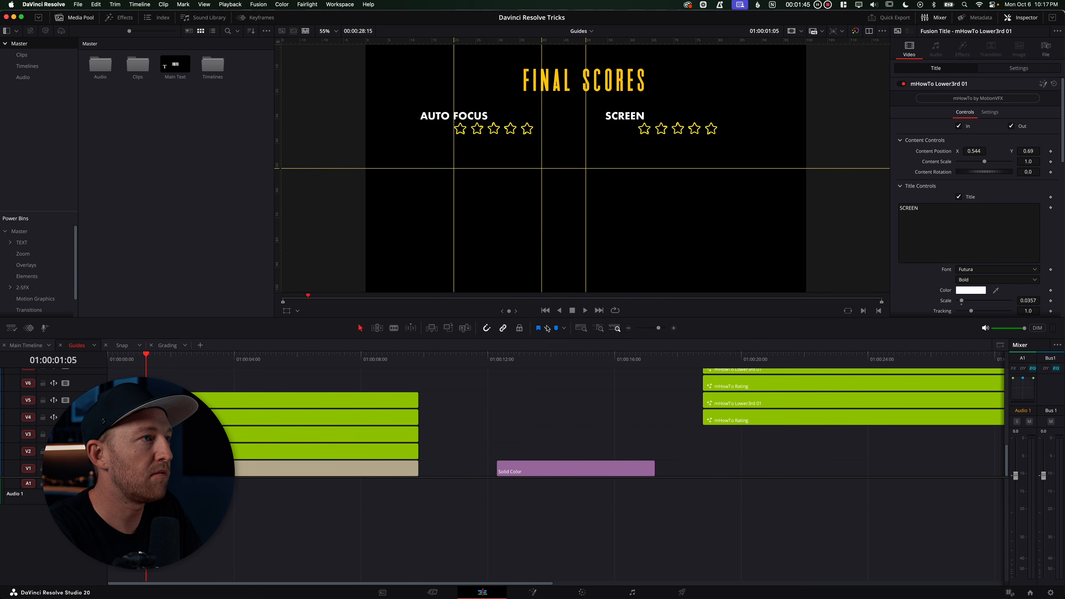
Add a vertical guide at 60 percent and drag the centre vertical guide out of the viewer
right_click(605, 40)
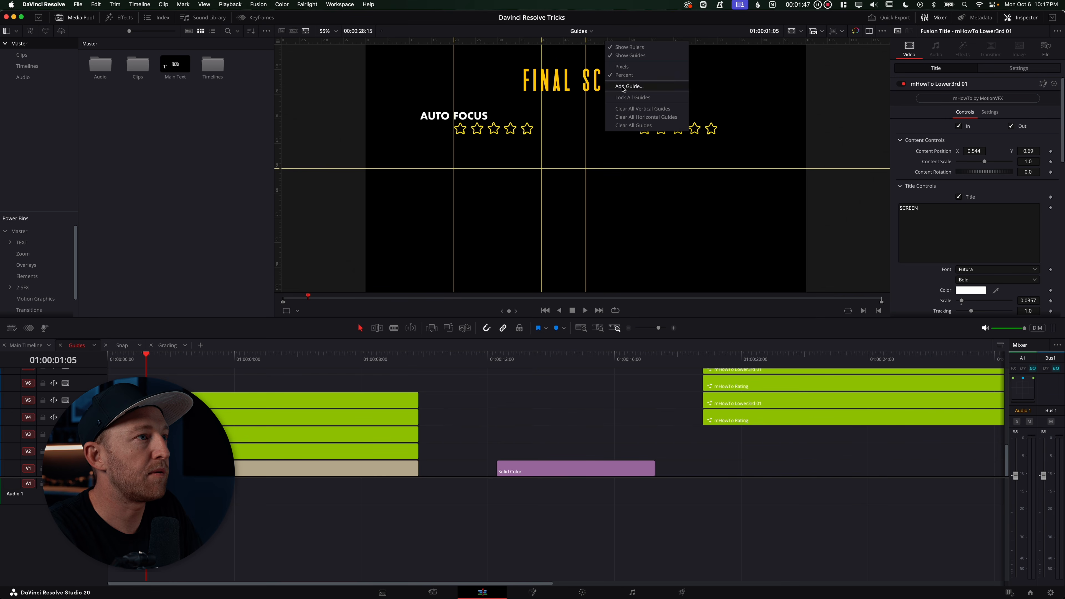
left_click(624, 87)
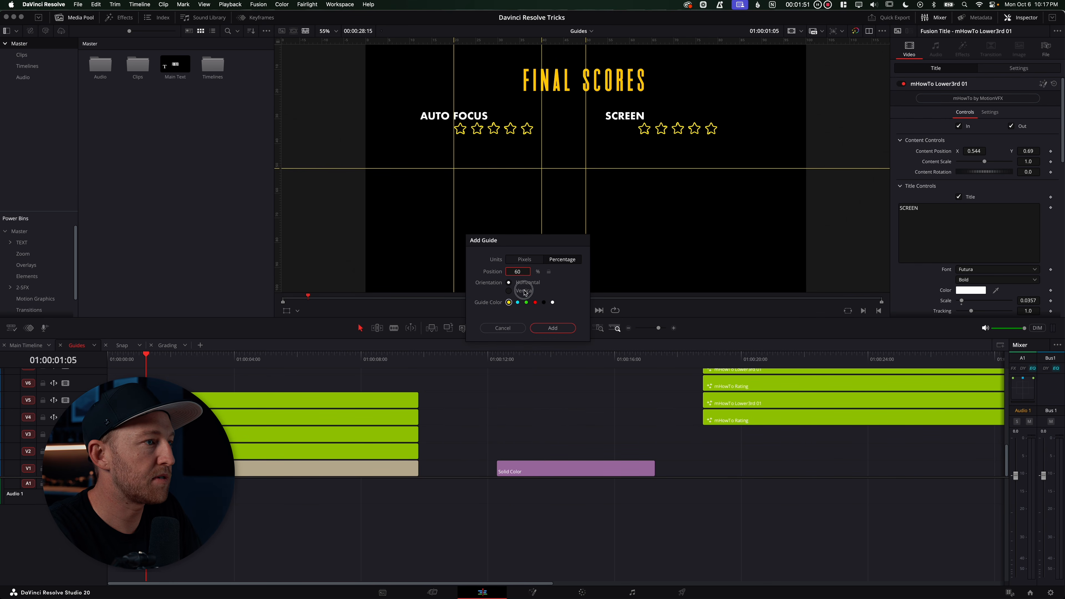
left_click(549, 328)
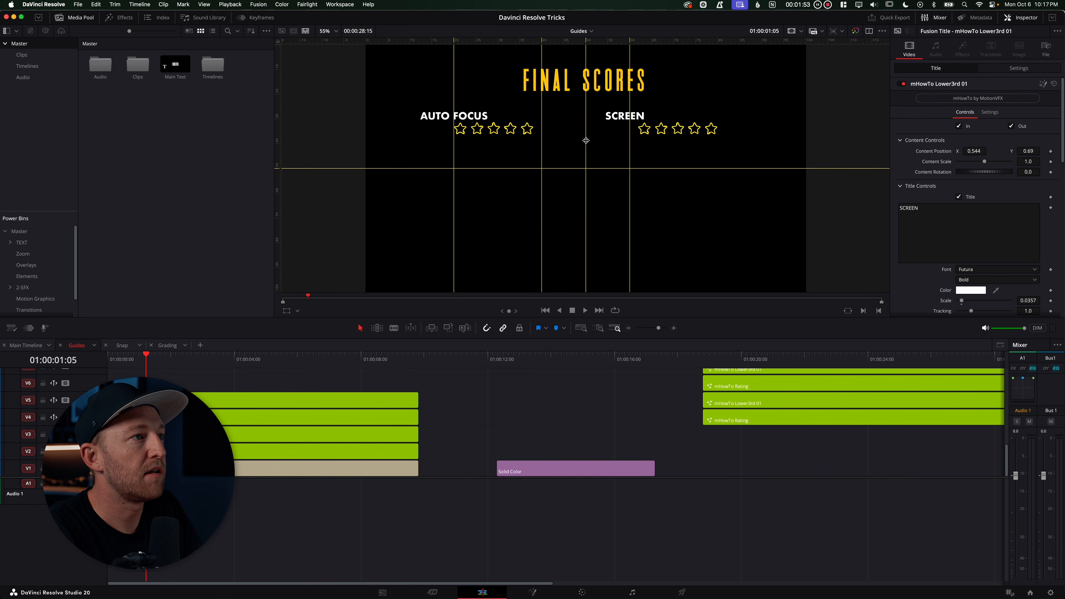
left_click_drag(586, 140, 272, 136)
Add a vertical guide at 80.0 percent position
right_click(641, 51)
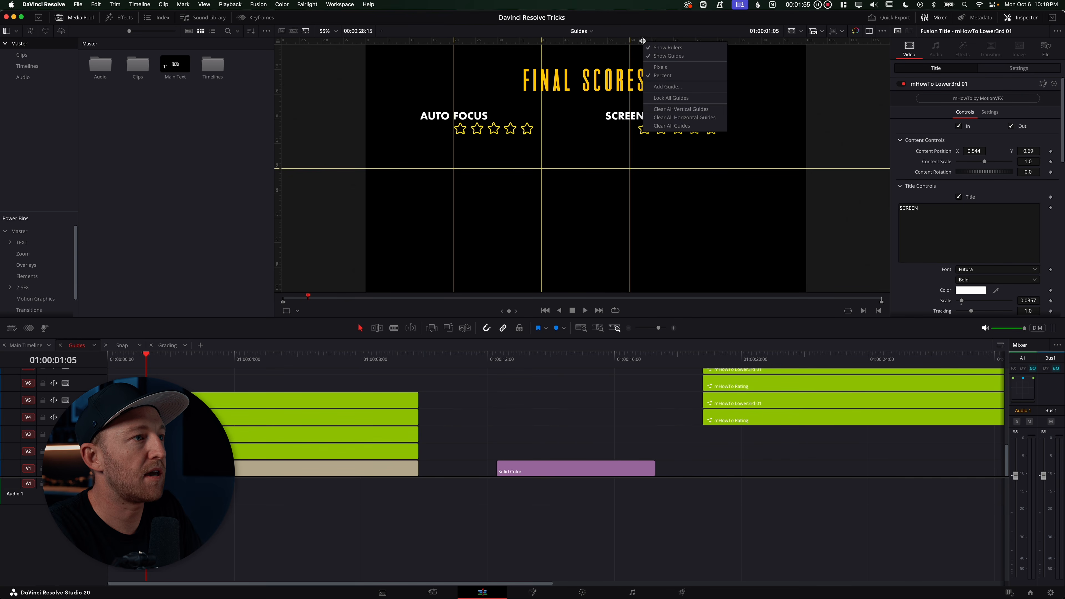
left_click(652, 116)
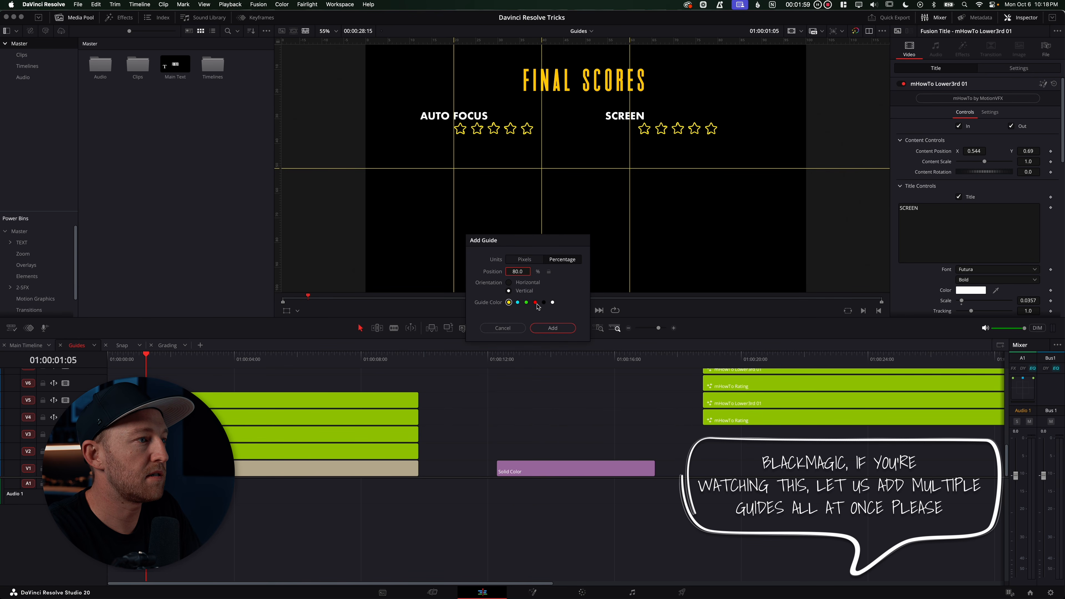
key("Return")
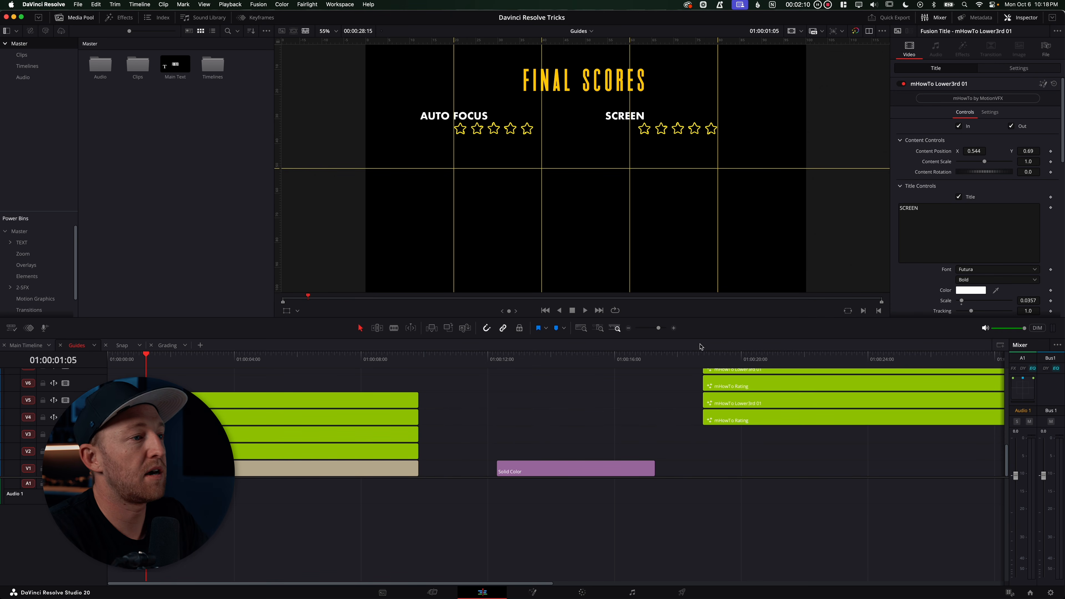
Check the second page of score titles against the guides, then return the playhead to the start
scroll(760, 419, "up", 6)
left_click(759, 357)
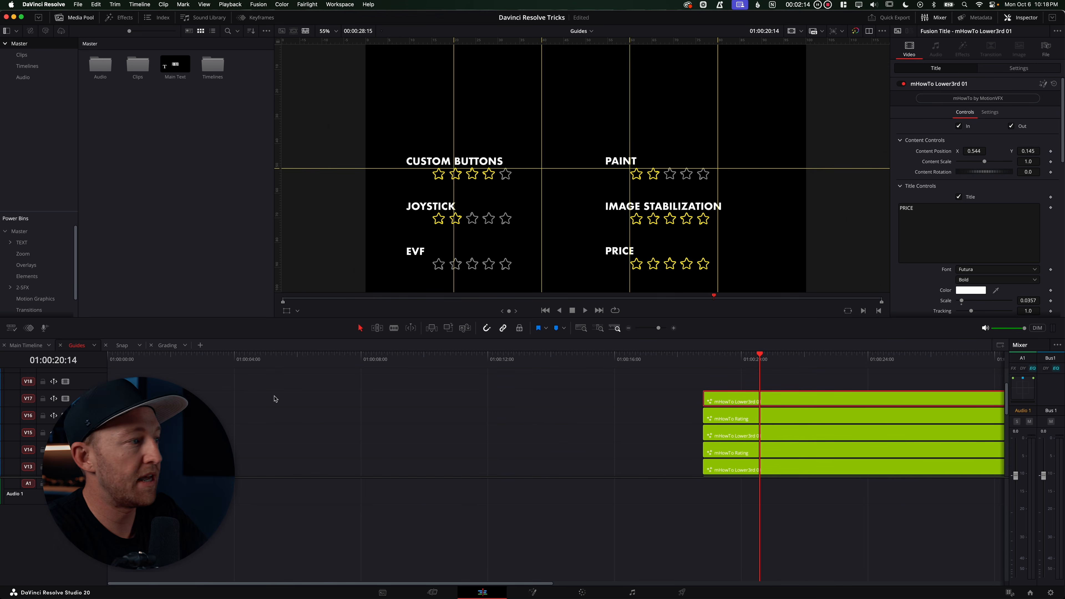
left_click(135, 359)
scroll(167, 377, "down", 4)
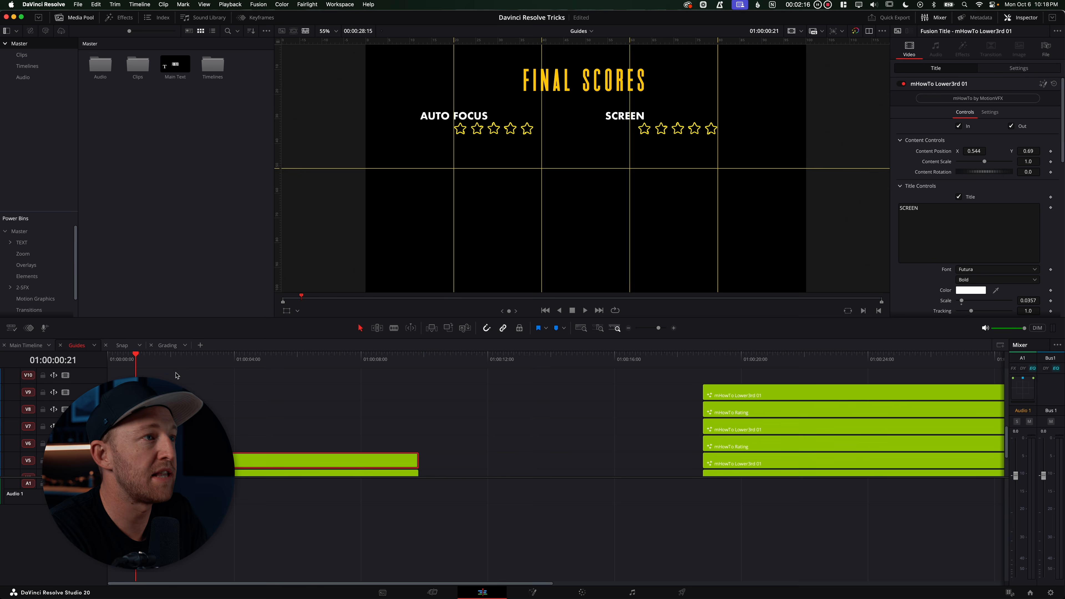
scroll(241, 363, "down", 2)
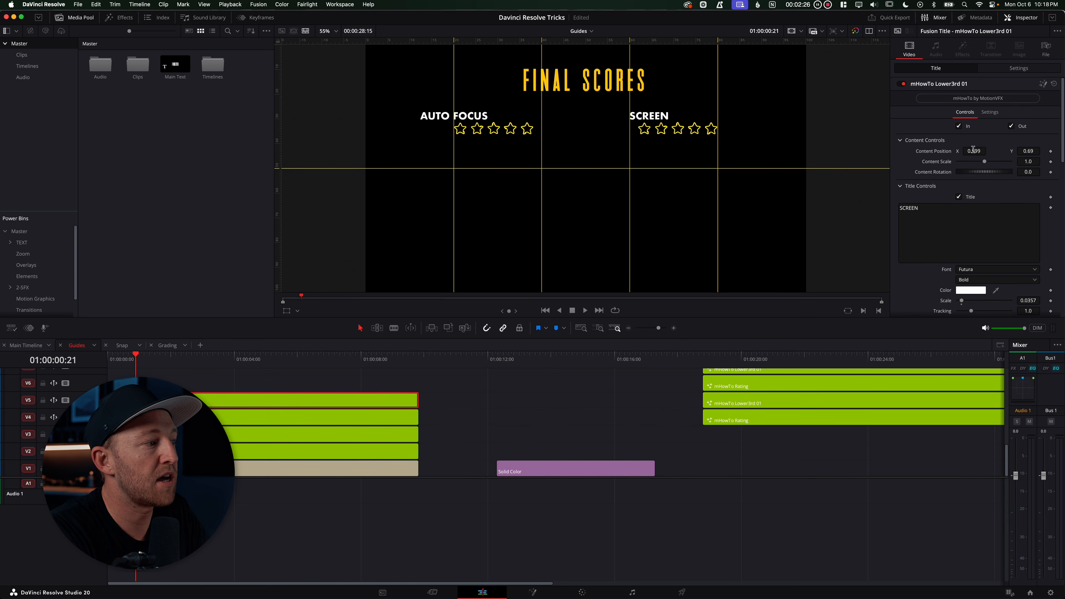
Set the AUTO FOCUS title's X content position to 0.2 to align it with the 20% guide
left_click(234, 433)
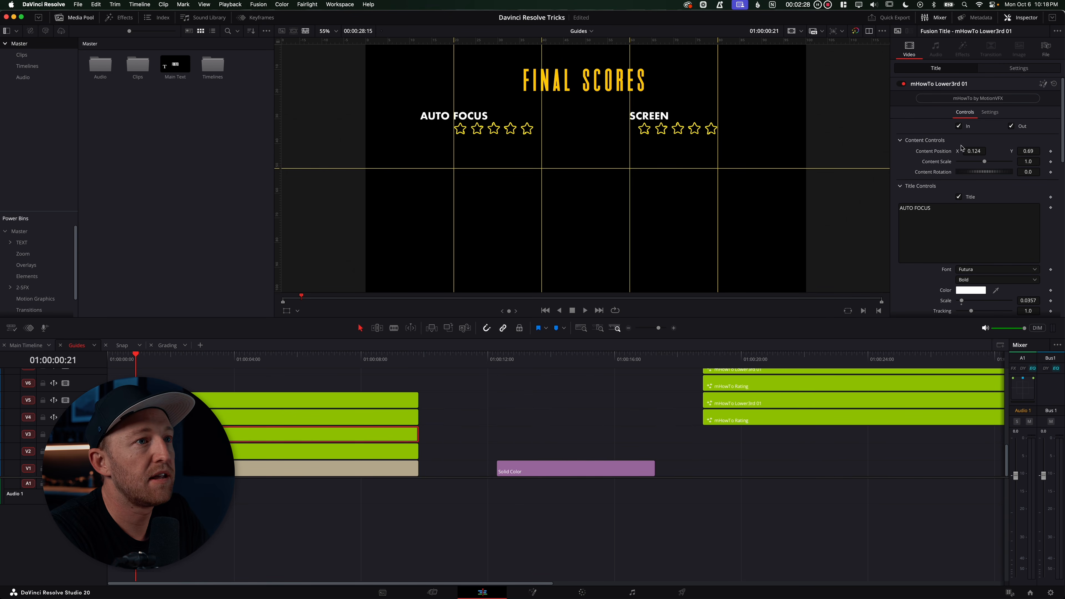
left_click_drag(984, 150, 1007, 147)
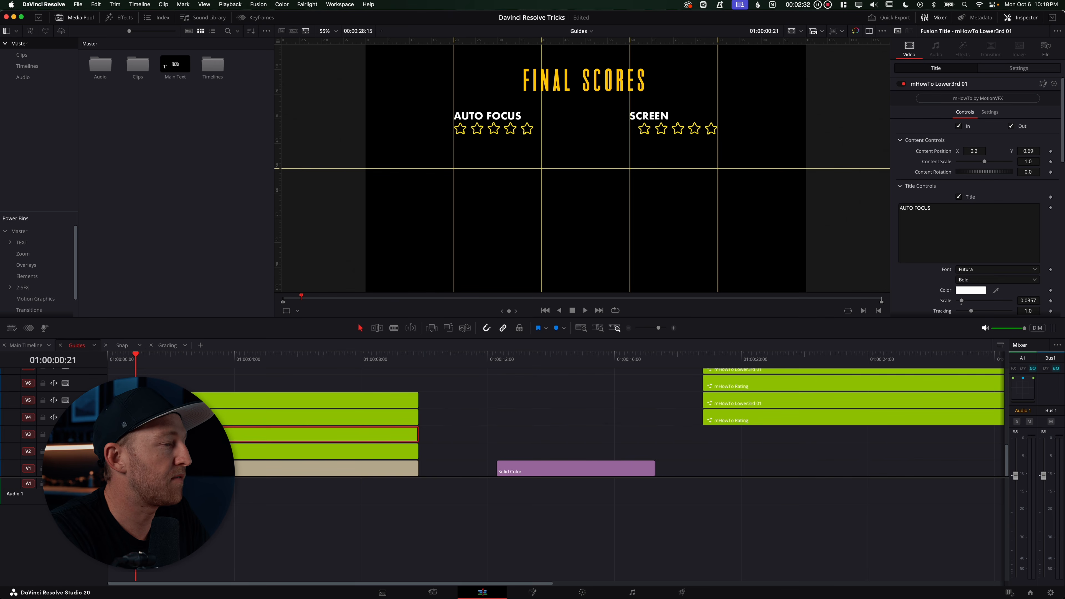
Select the star rating clip on the track above and adjust its X content position to line up with a guide
key("Up")
left_click_drag(982, 151, 968, 152)
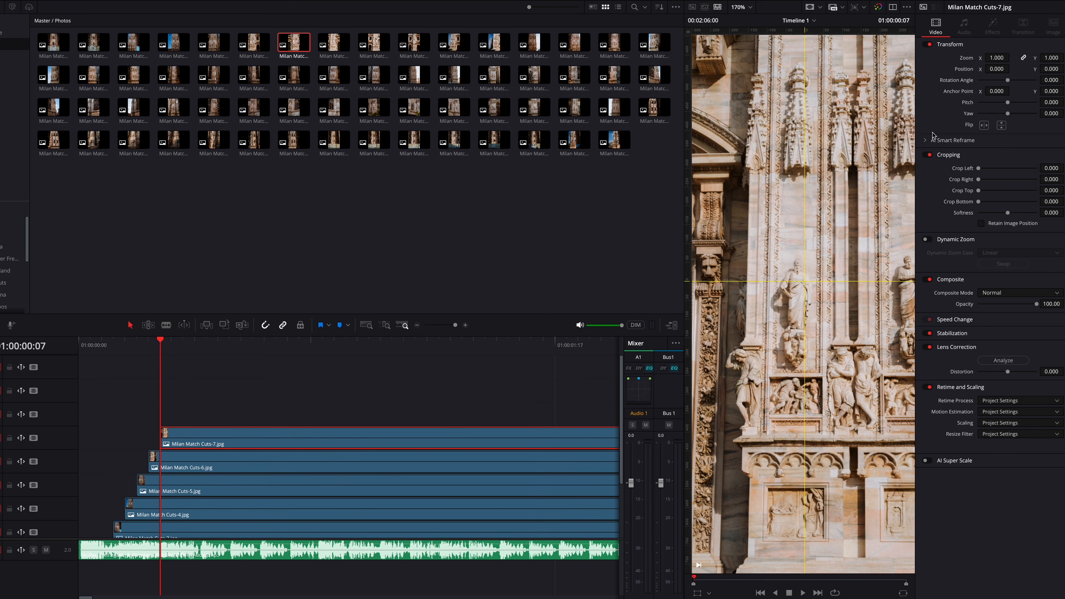
mouse_move(997, 57)
left_mouse_down()
mouse_move(1019, 58)
mouse_move(1006, 69)
mouse_move(1044, 70)
mouse_move(1000, 68)
left_mouse_up()
left_click_drag(1036, 304, 950, 312)
key("ctrl+z")
left_click_drag(1048, 58, 1002, 69)
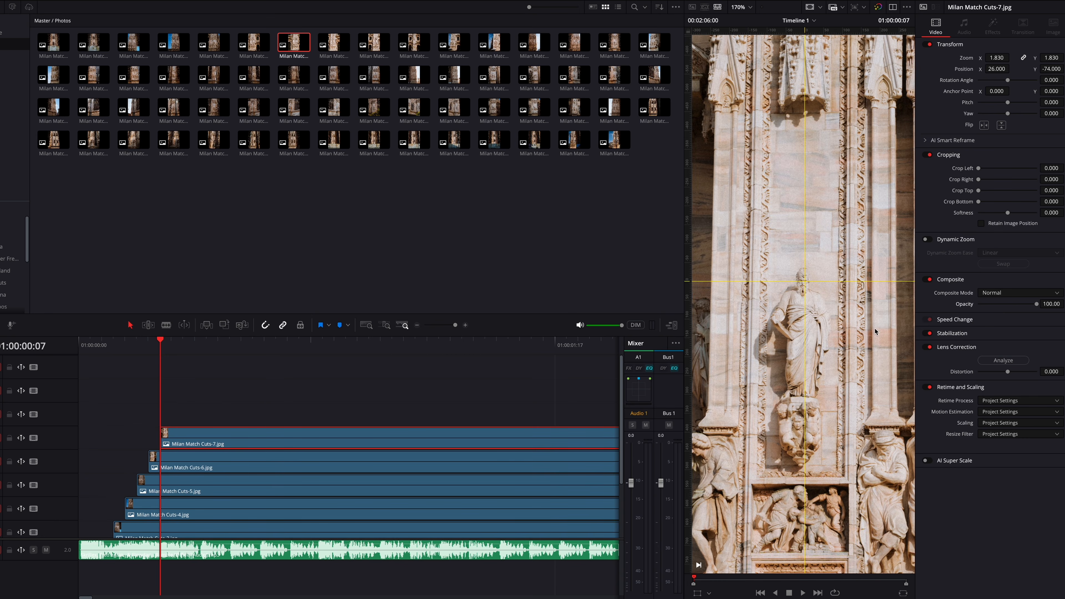
Play the Milan Match Cuts timeline from the start
left_click(101, 350)
key("space")
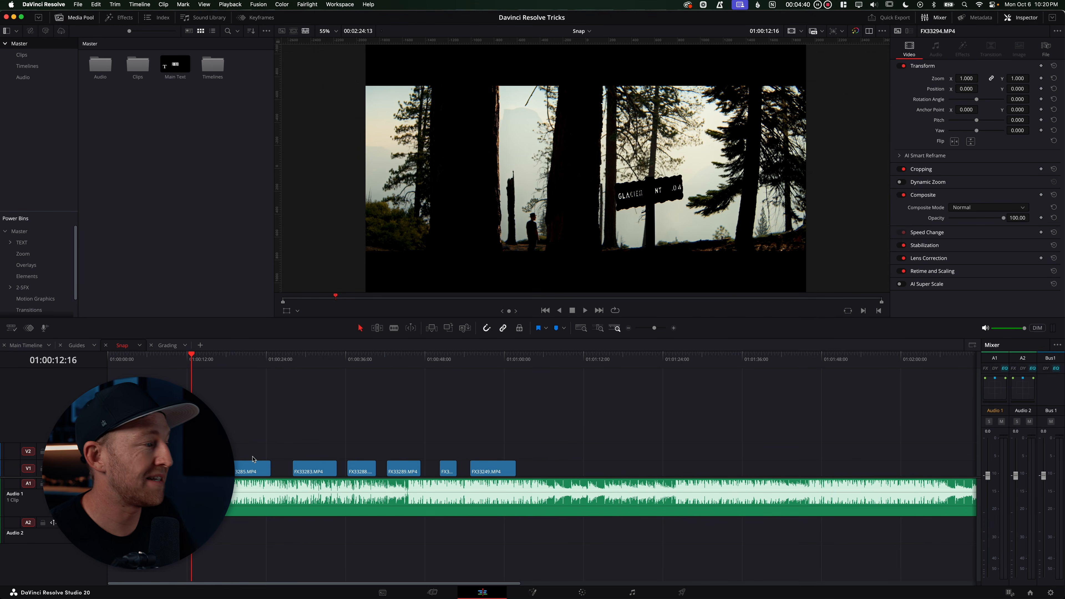
Show music beats on the Letra - Out of My Head.wav audio clip
left_click(253, 497)
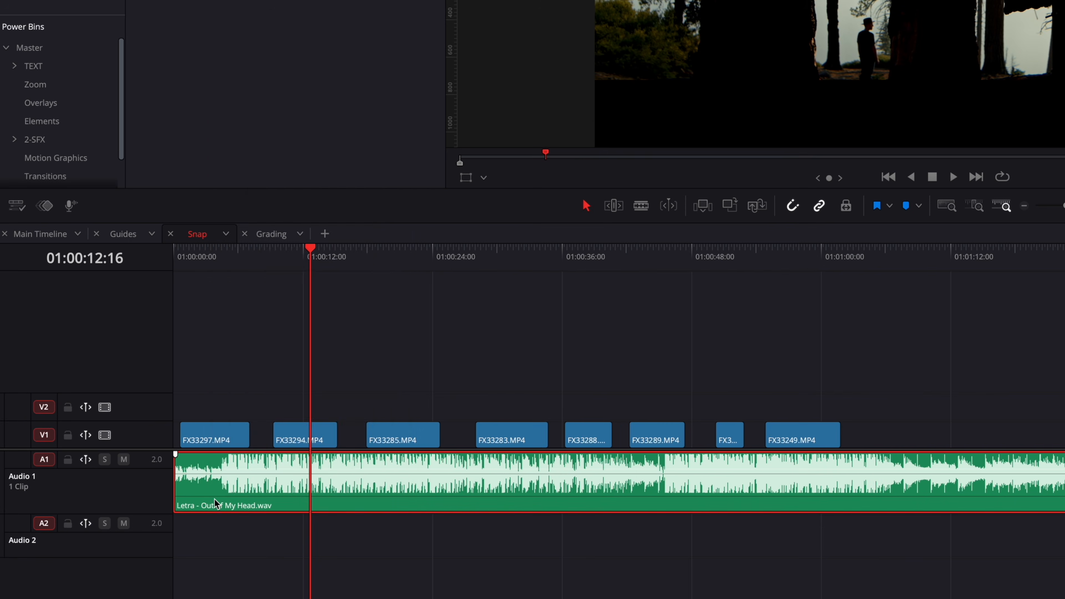
right_click(219, 496)
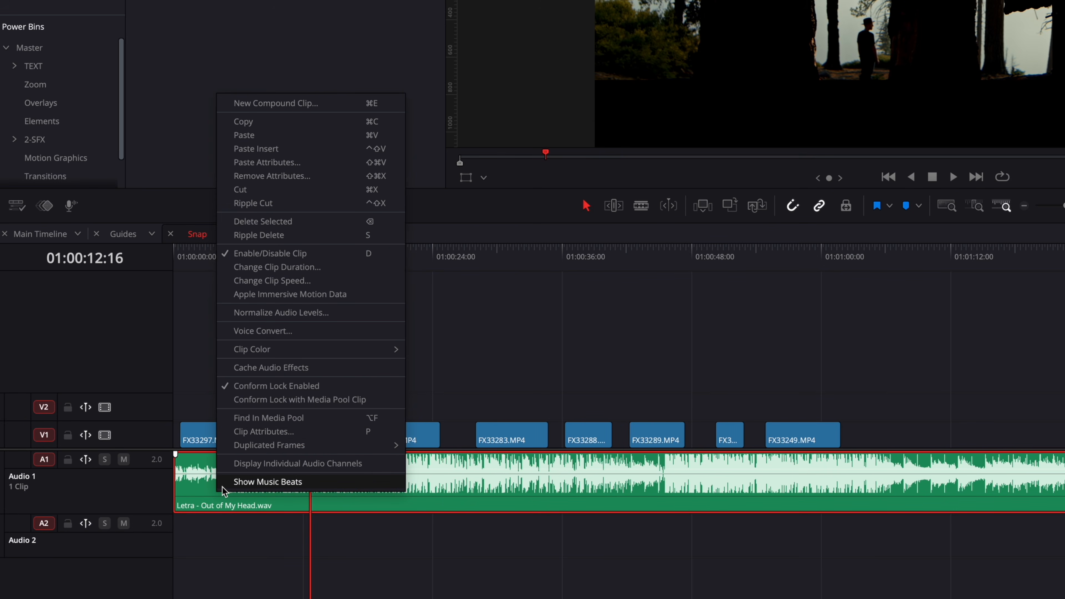
left_click(252, 483)
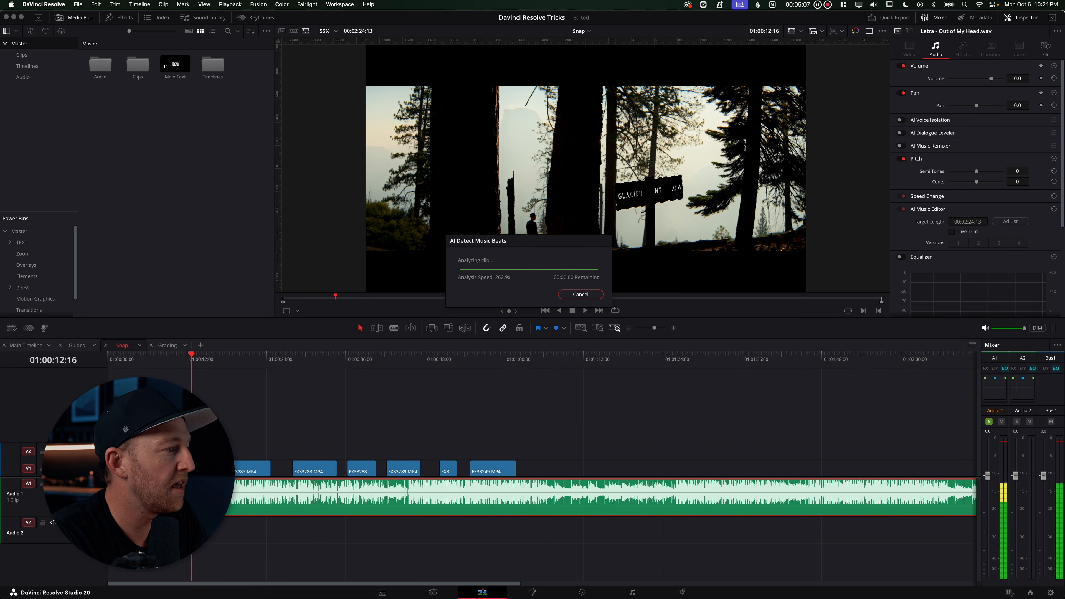
Trim the end of the first video clip back so it snaps to a music beat
scroll(294, 488, "up", 10)
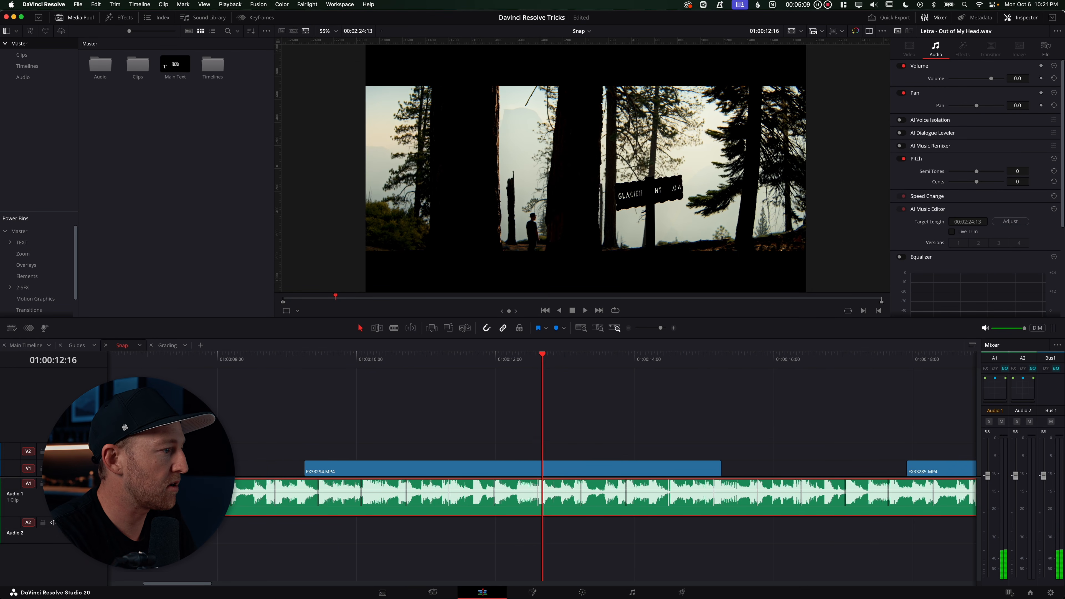
scroll(295, 488, "left", 3)
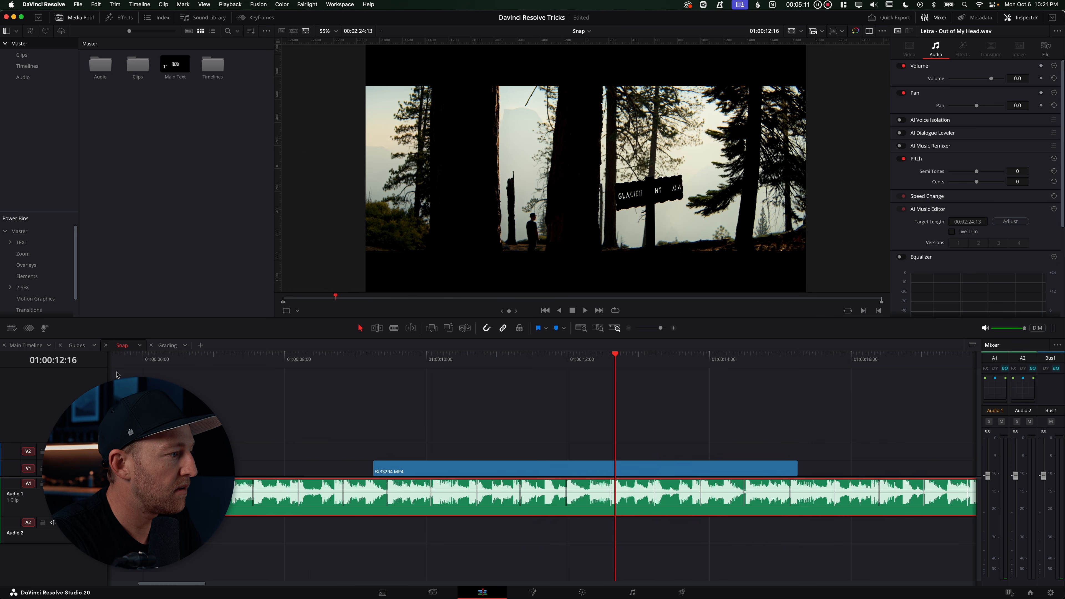
scroll(253, 415, "left", 15)
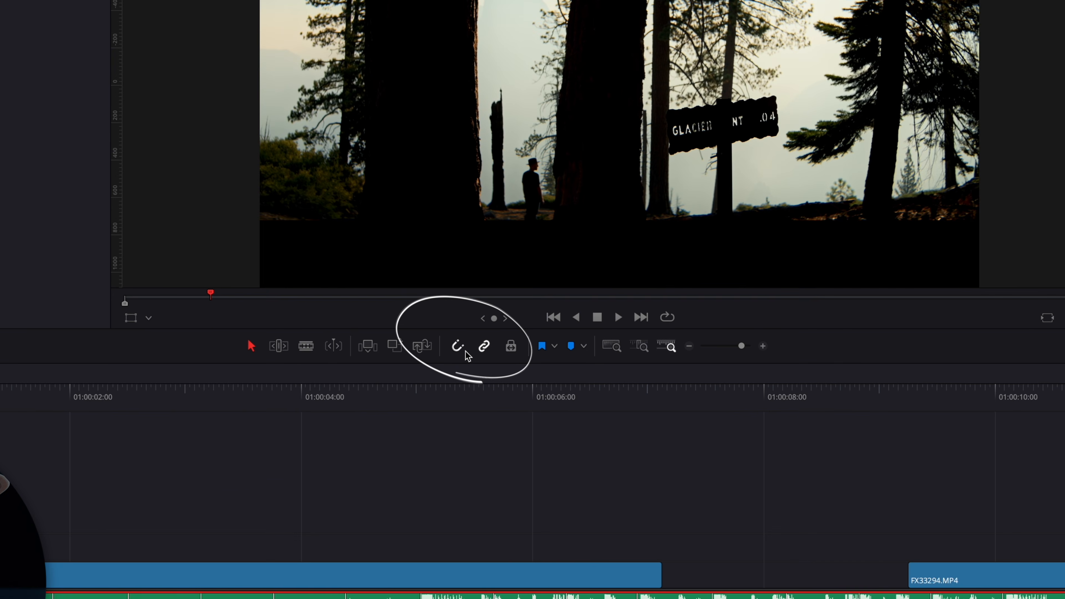
left_click_drag(262, 573, 181, 570)
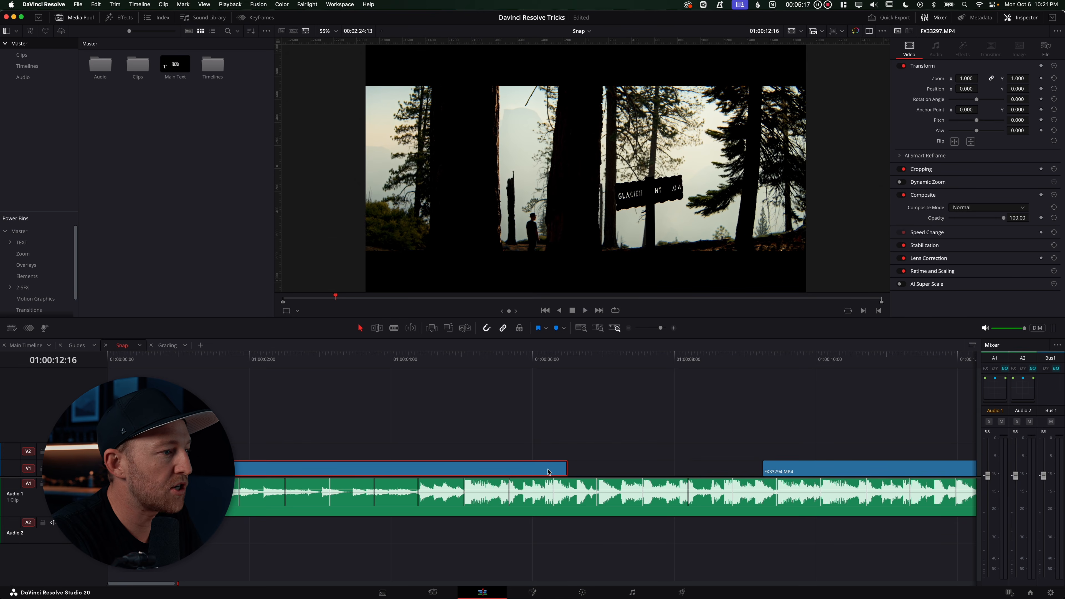
left_click_drag(568, 465, 463, 468)
Move FX33294.MP4 left against the first clip and trim its end to an earlier beat
left_click_drag(816, 474, 522, 479)
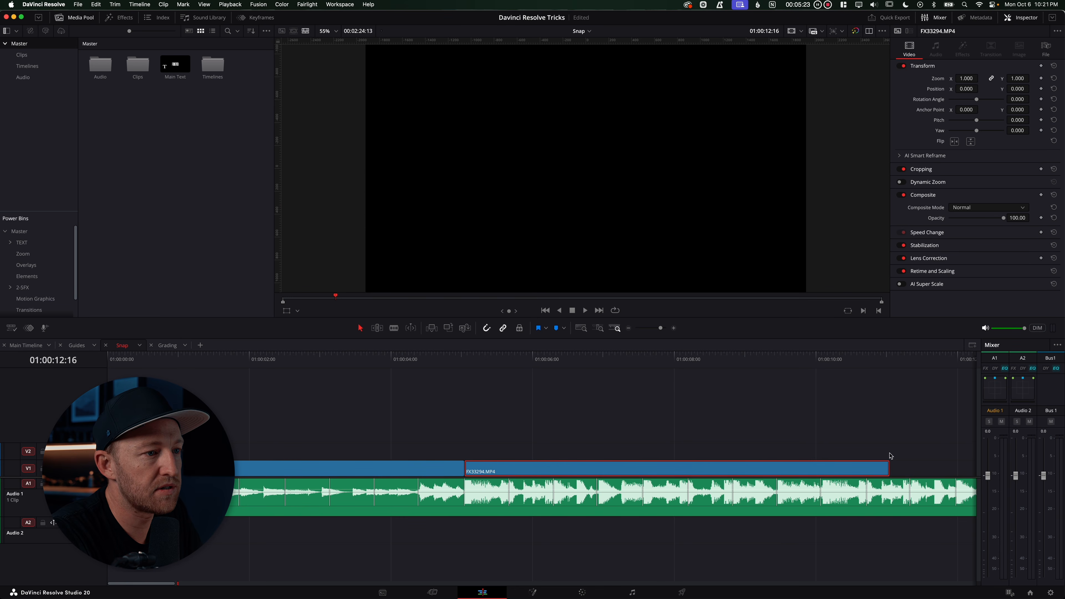
left_click_drag(886, 466, 640, 466)
Move FX33285.MP4 left to close the gap and trim its end back to a beat
scroll(713, 457, "right", 10)
scroll(714, 457, "down", 3)
scroll(713, 457, "up", 1)
left_click_drag(857, 469, 278, 470)
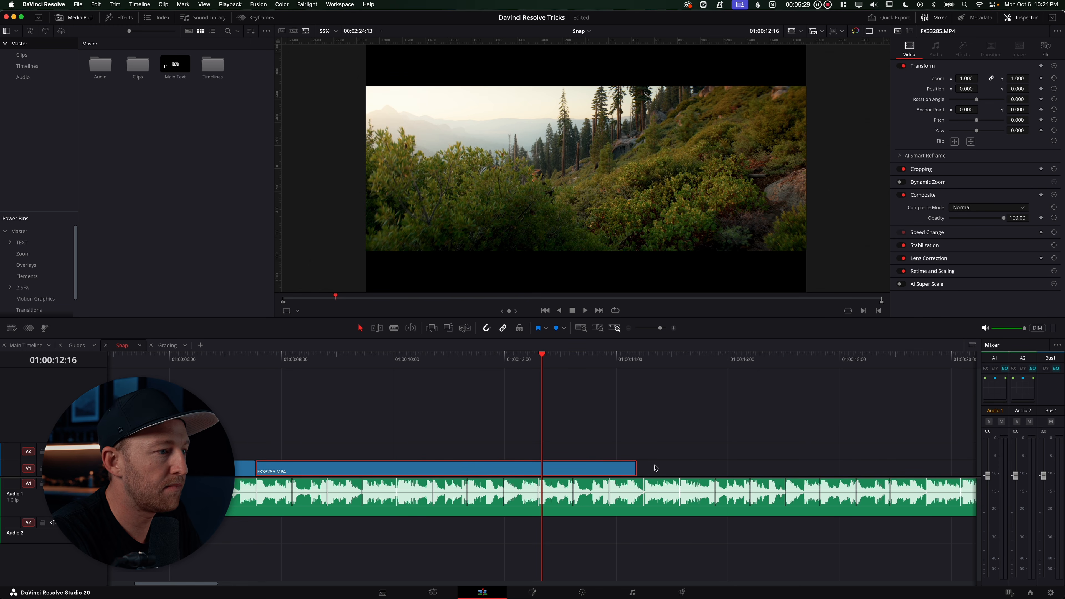
left_click_drag(634, 466, 358, 466)
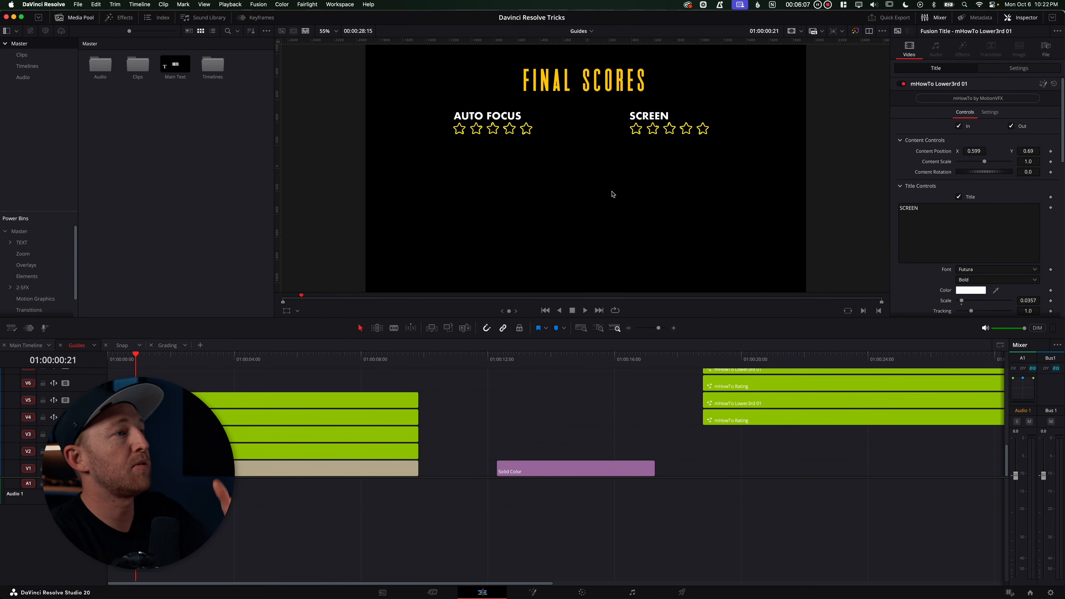
mouse_move(135, 359)
left_mouse_down()
mouse_move(109, 360)
mouse_move(136, 360)
left_mouse_up()
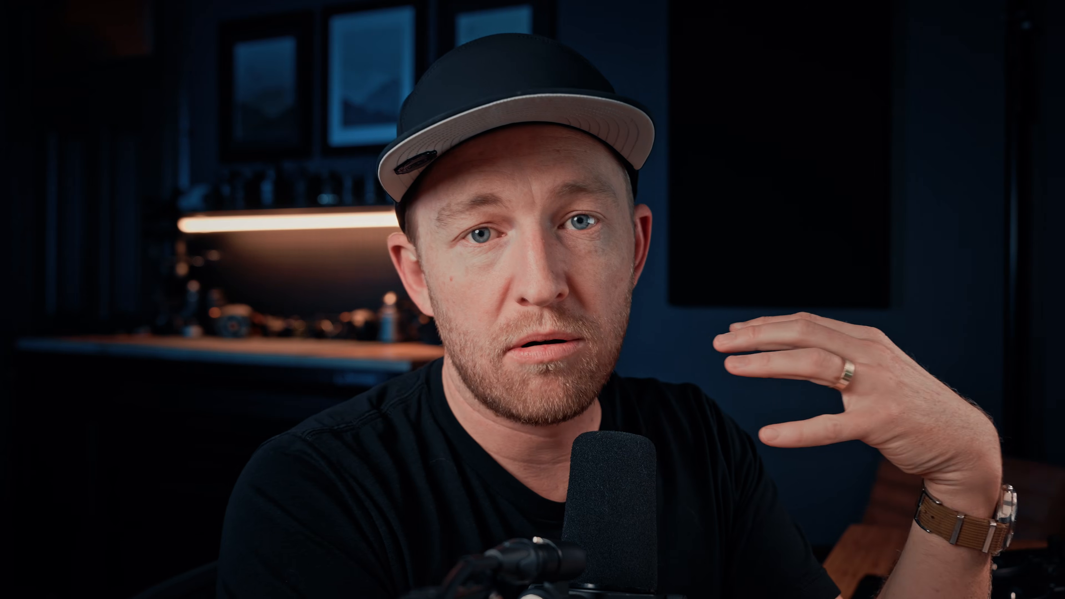
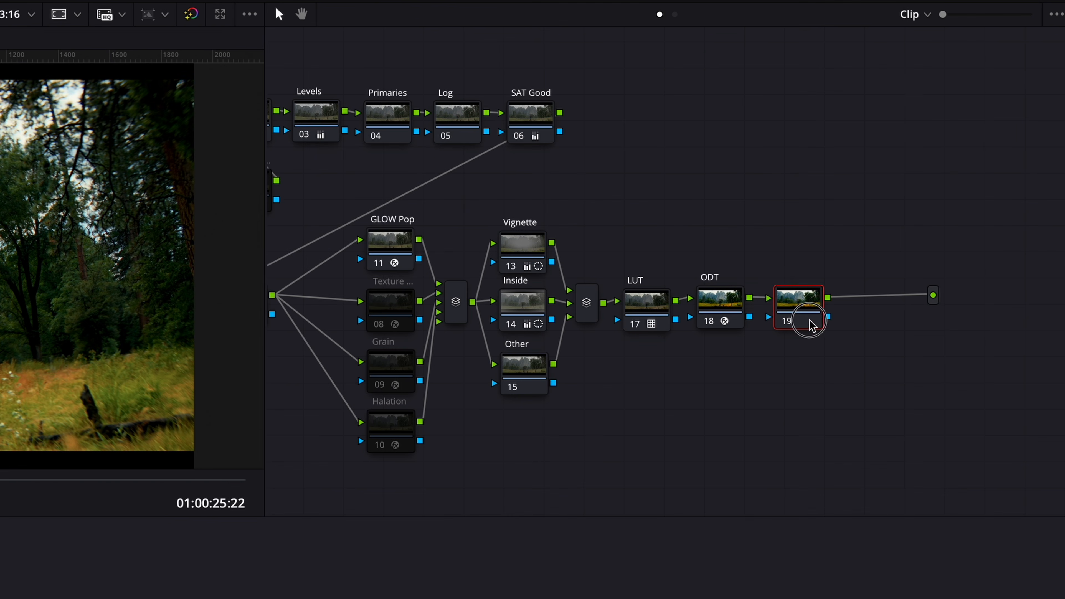
left_click_drag(805, 300, 872, 344)
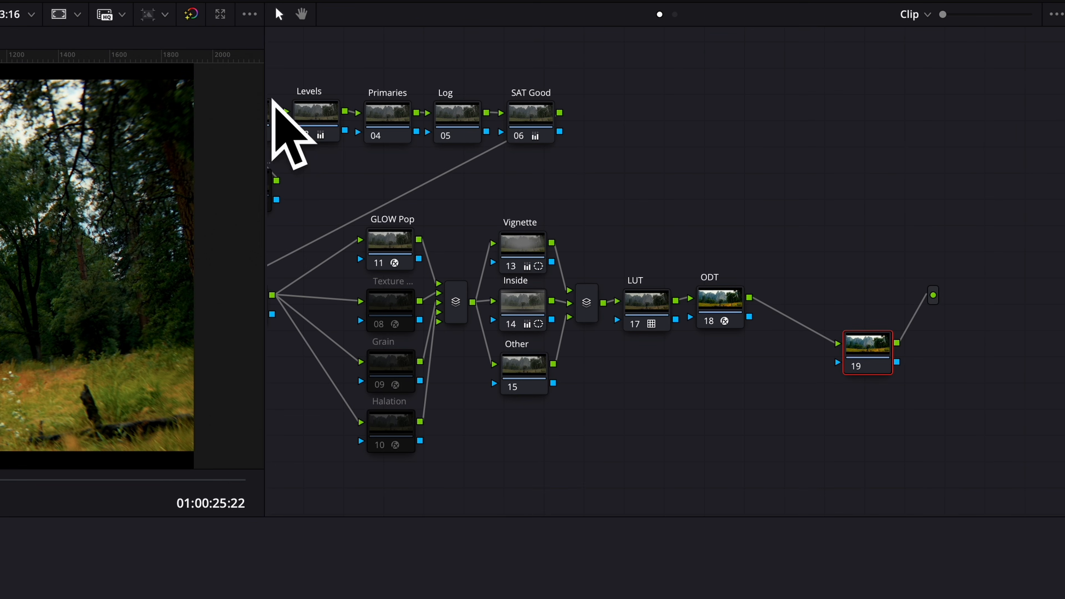
left_click(864, 355)
left_click_drag(864, 355, 793, 309)
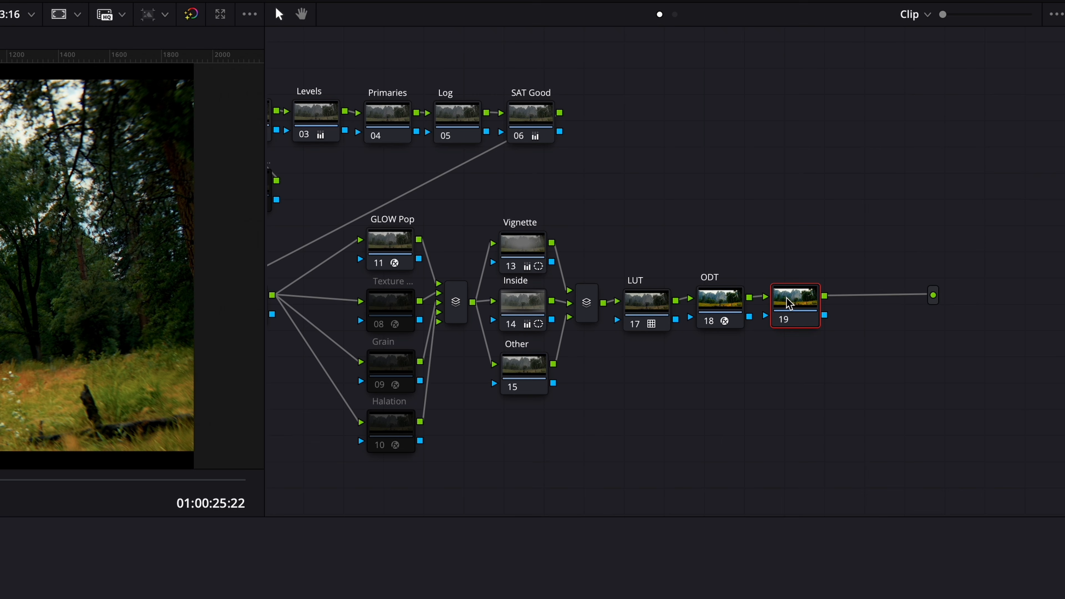
Label the last node in the chain as Mask
type("maas")
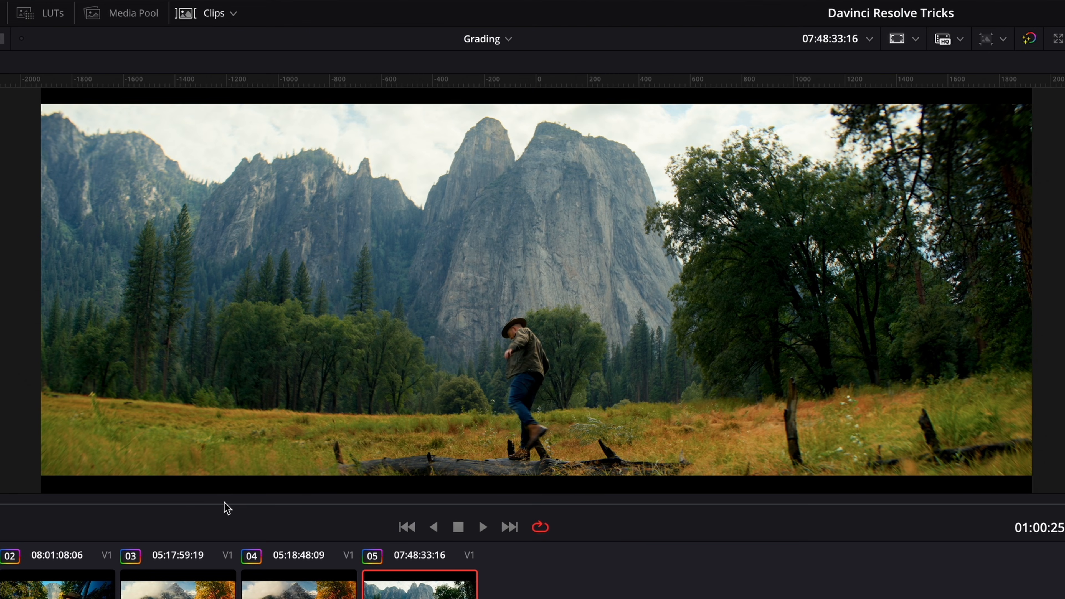
left_click(225, 504)
mouse_move(225, 504)
left_mouse_down()
mouse_move(262, 506)
mouse_move(210, 507)
left_mouse_up()
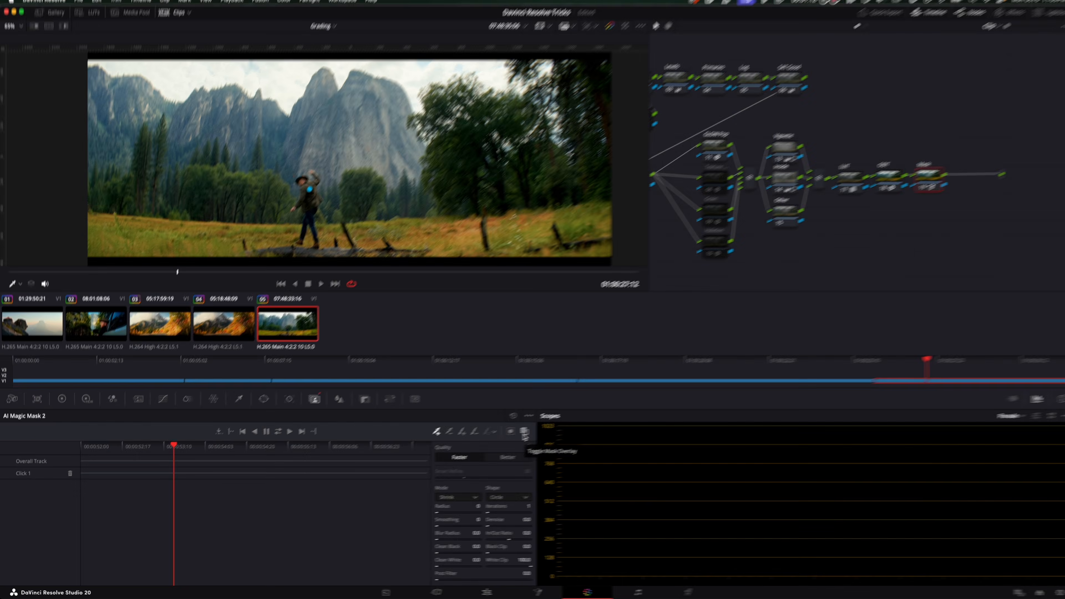
Preview the Magic Mask in highlight mode and switch back to the normal view
key("shift+h")
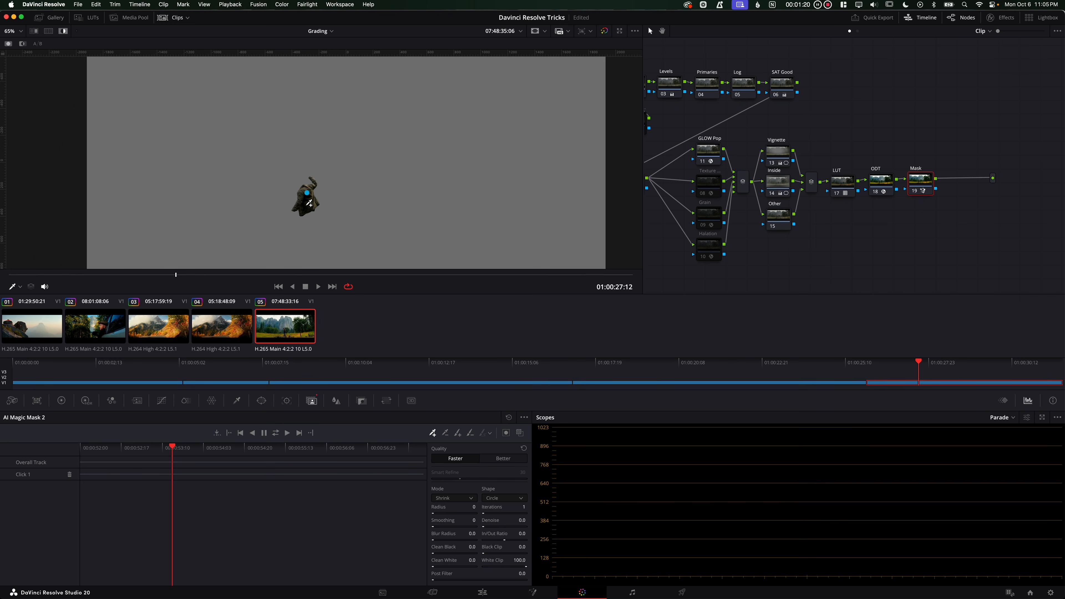
key("shift+h")
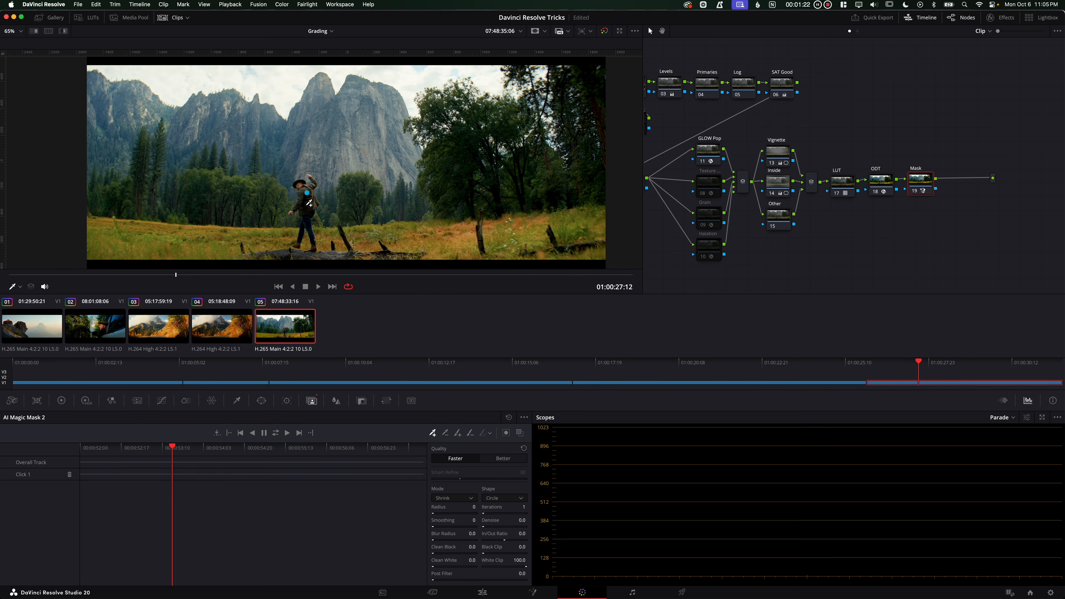
left_click(89, 402)
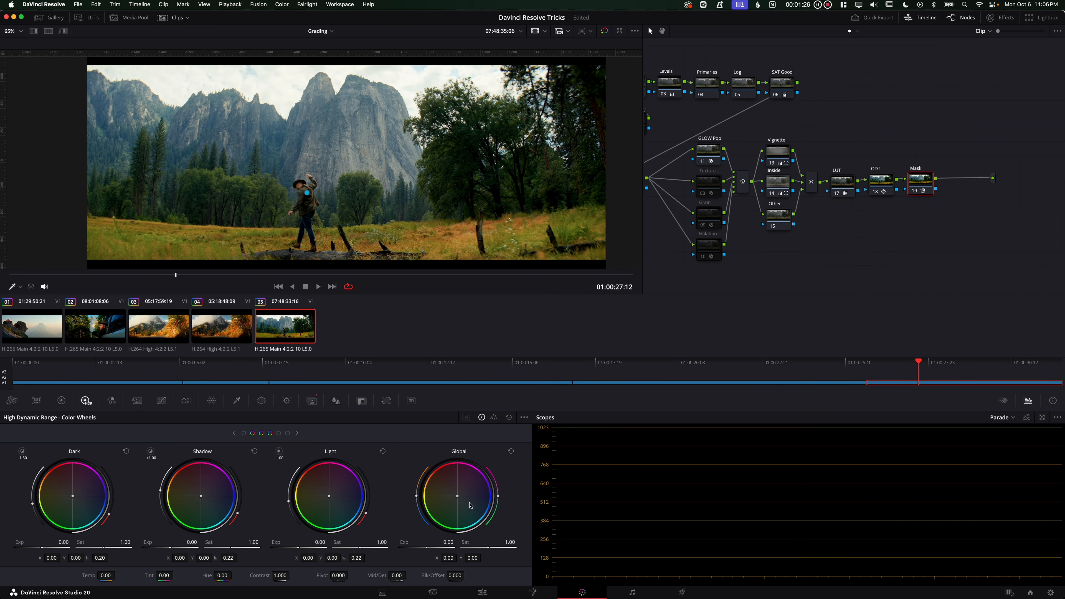
left_click_drag(457, 499, 546, 539)
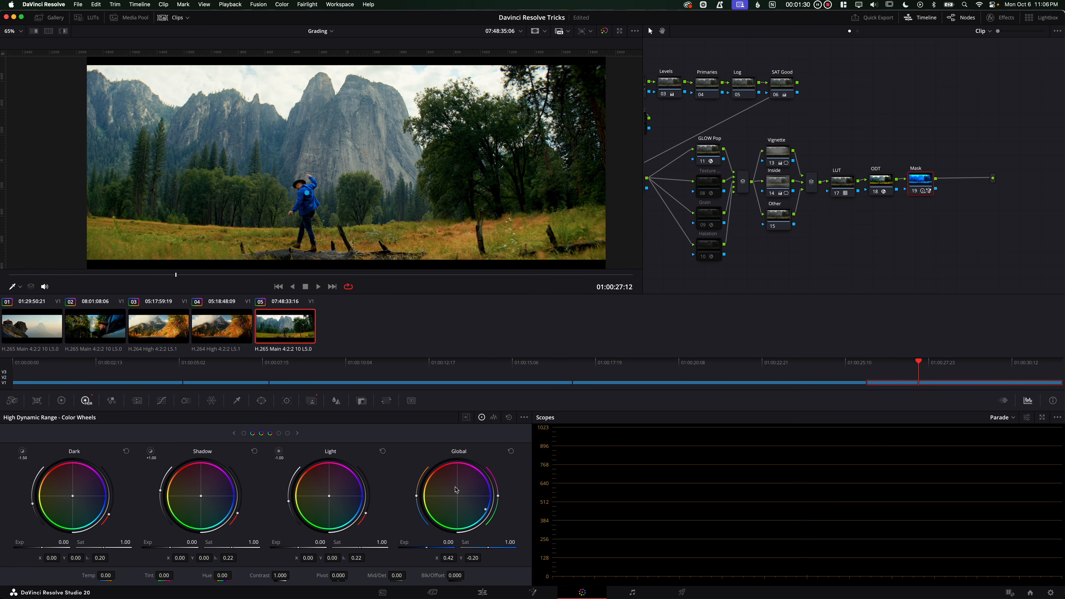
left_click_drag(488, 510, 470, 429)
left_click_drag(408, 404, 183, 360)
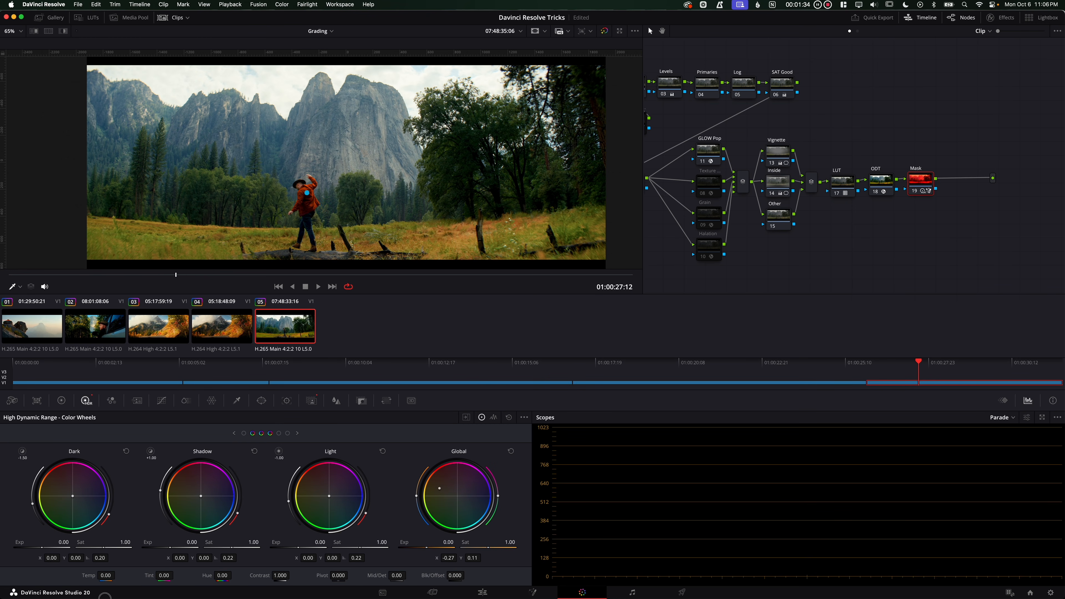
double_click(458, 500)
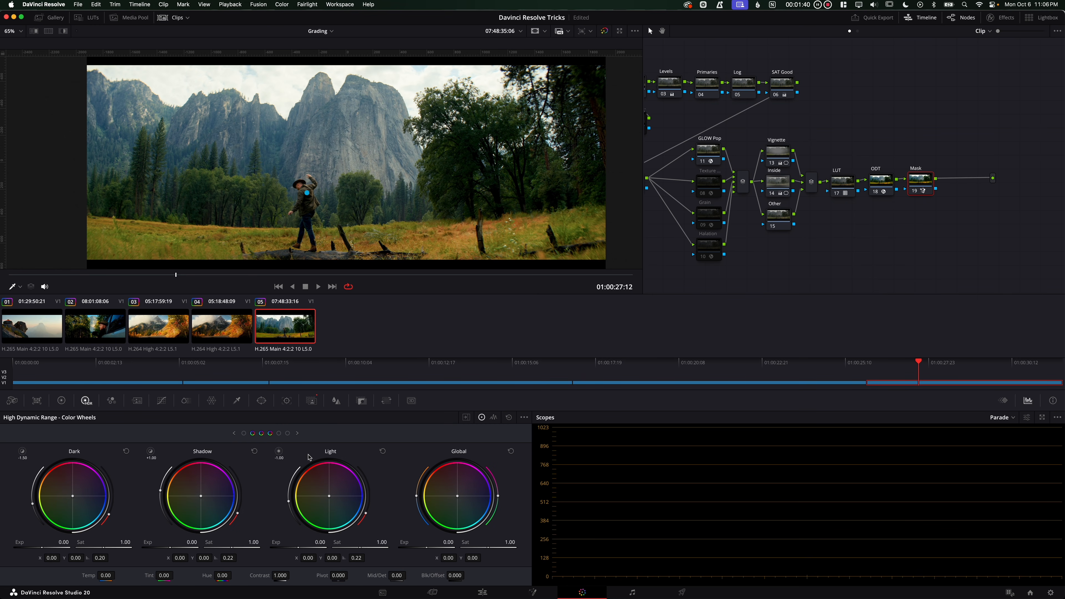
Add three more Magic Mask points on the walking man's head, upper body and legs
left_click(311, 401)
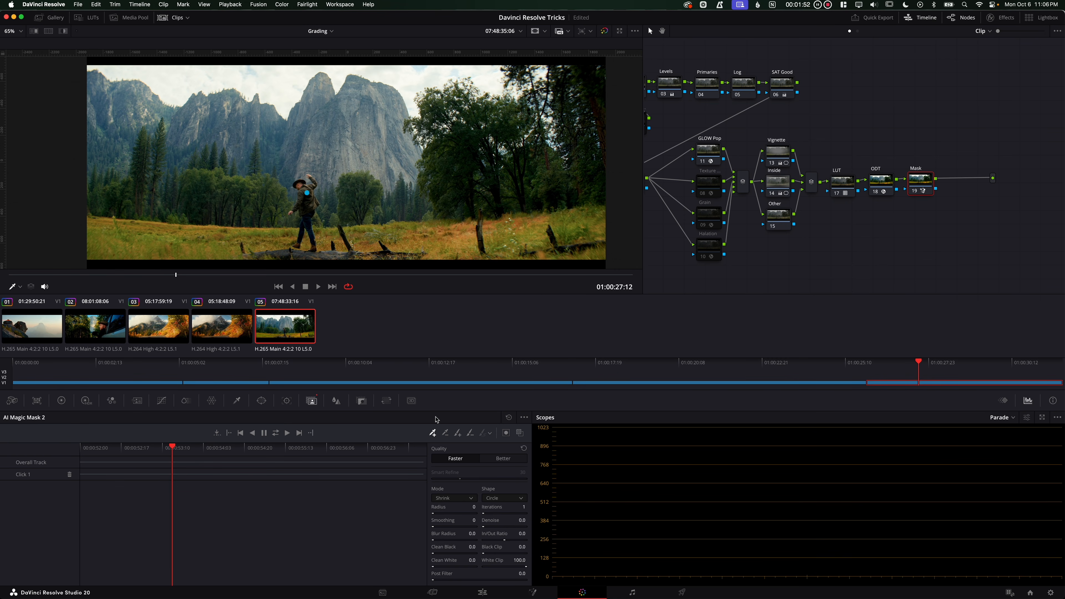
left_click(301, 184)
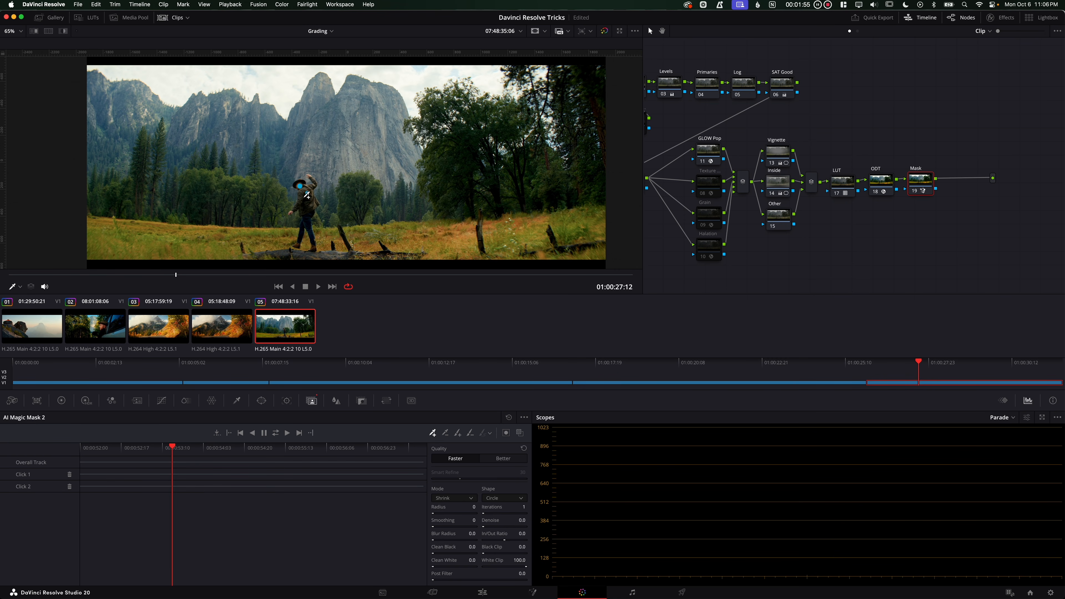
left_click(303, 180)
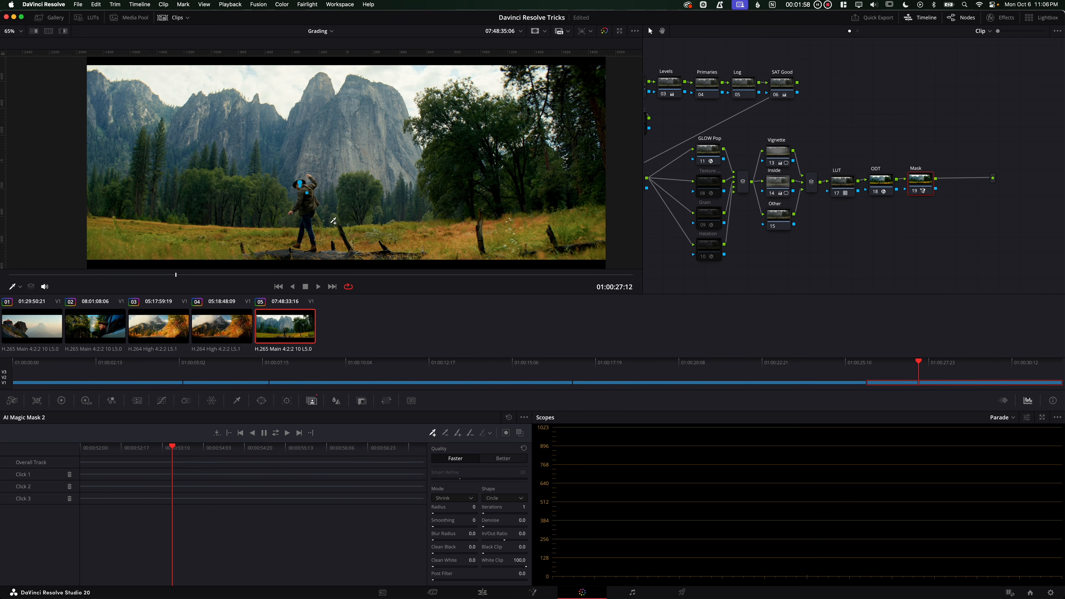
left_click(307, 223)
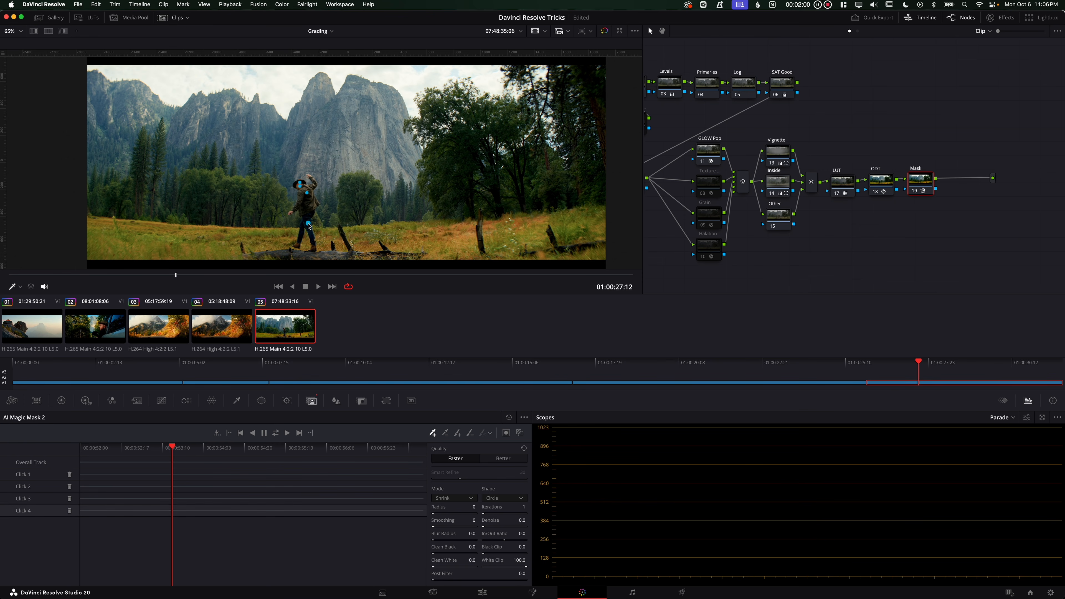
Inspect the highlighted mask of the man closely in the viewer
key("shift+h")
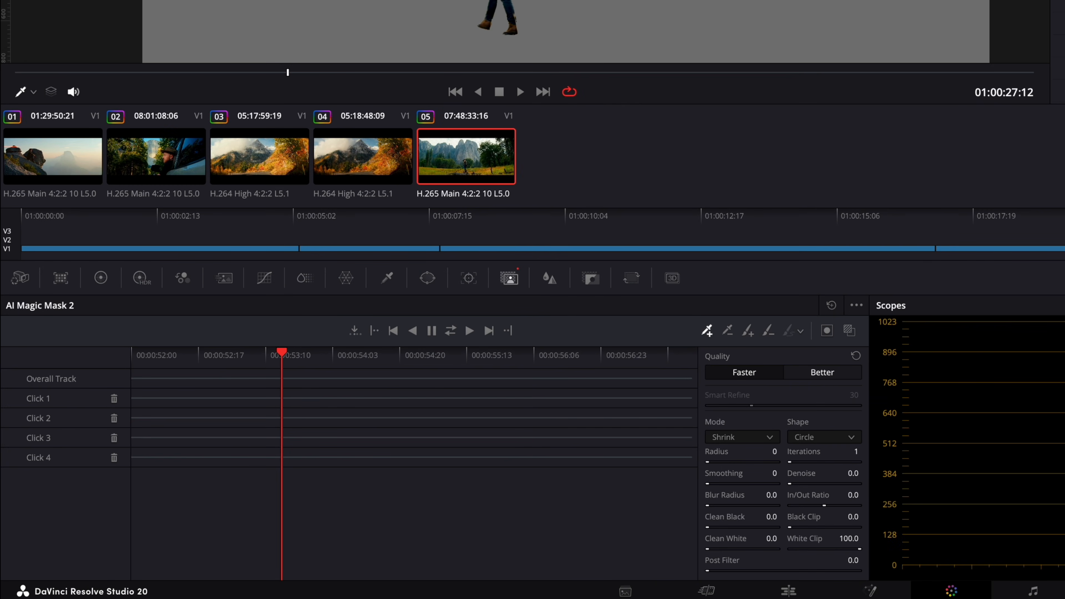
left_click(823, 373)
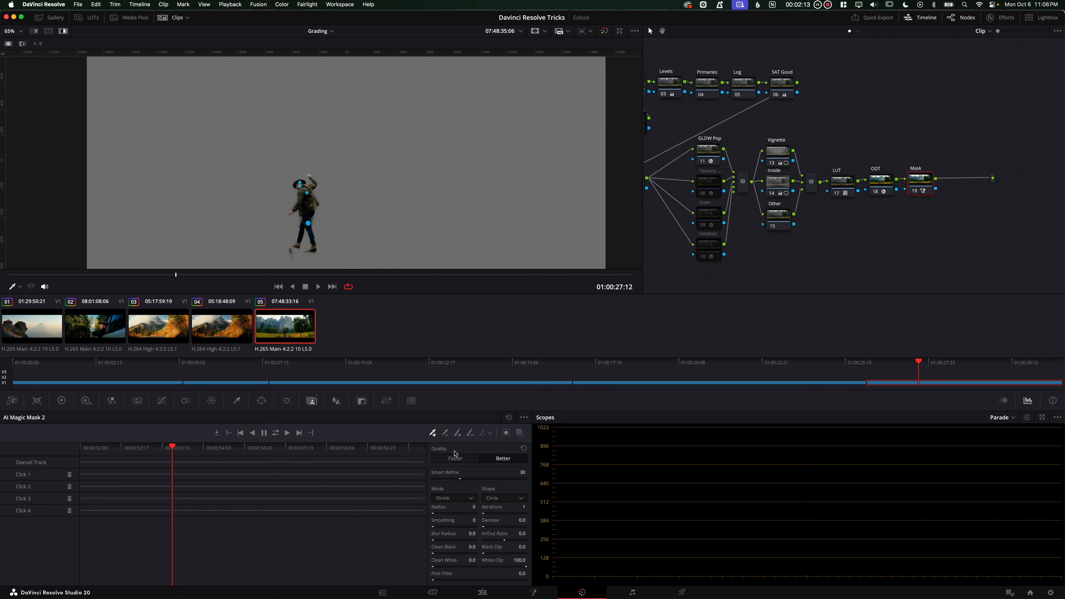
left_click(751, 374)
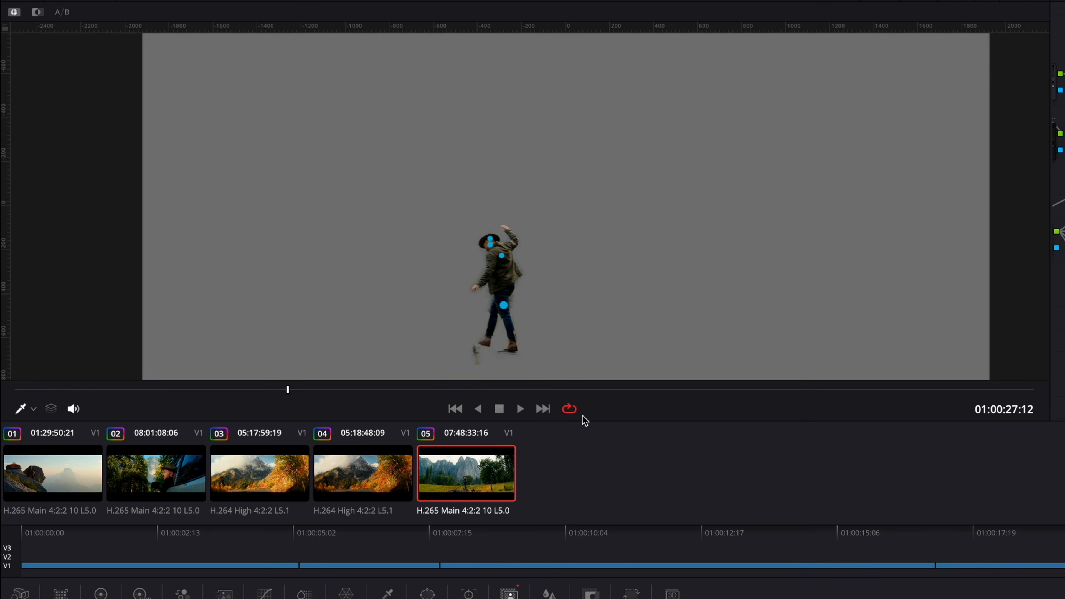
scroll(532, 302, "up", 5)
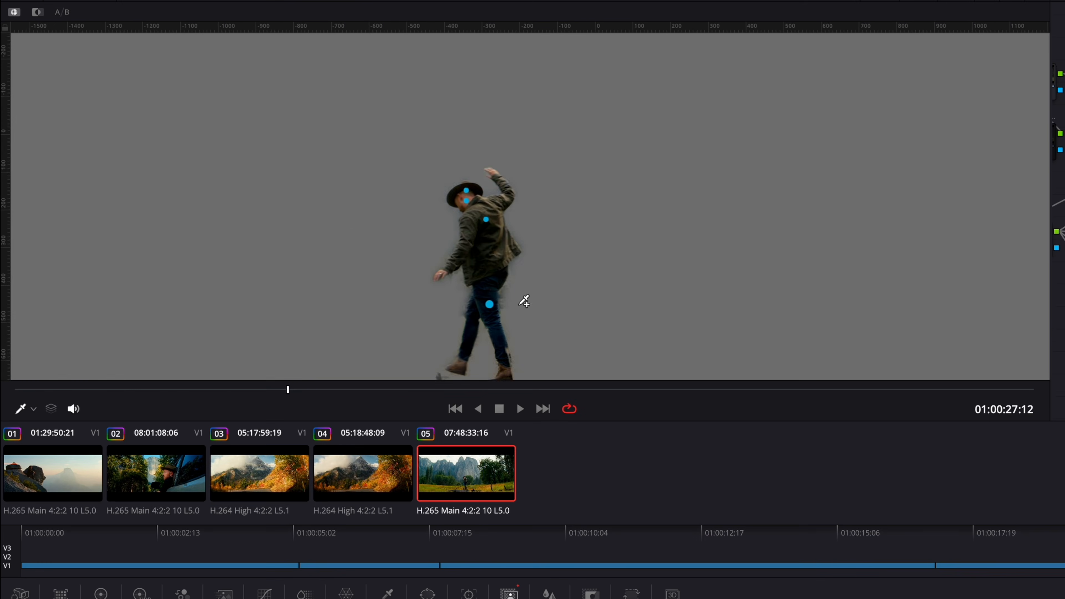
scroll(592, 227, "down", 1)
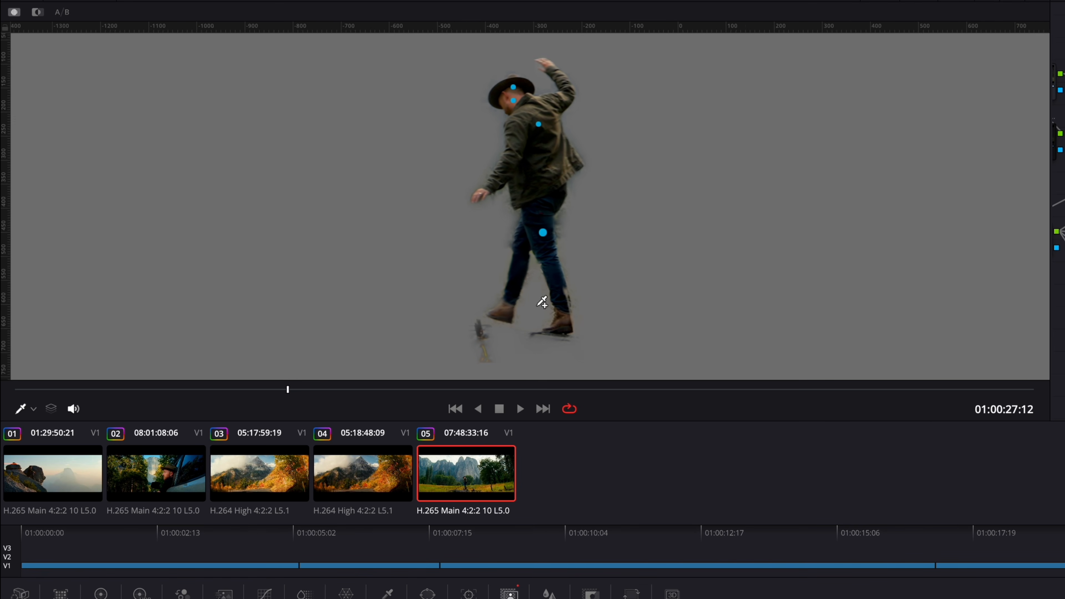
scroll(545, 302, "down", 1)
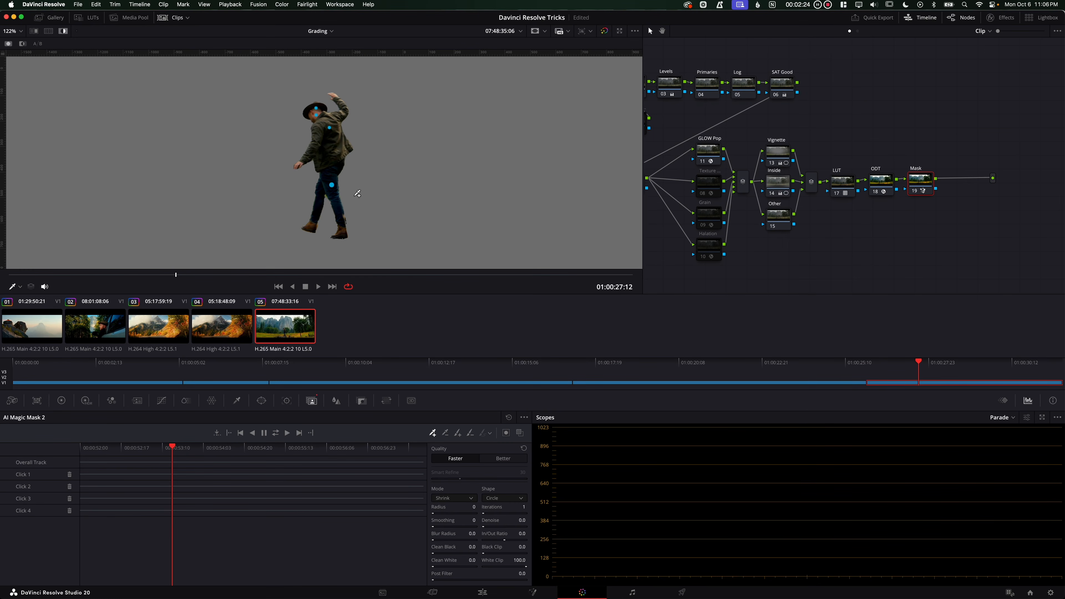
scroll(357, 188, "down", 1)
scroll(357, 188, "down", 1)
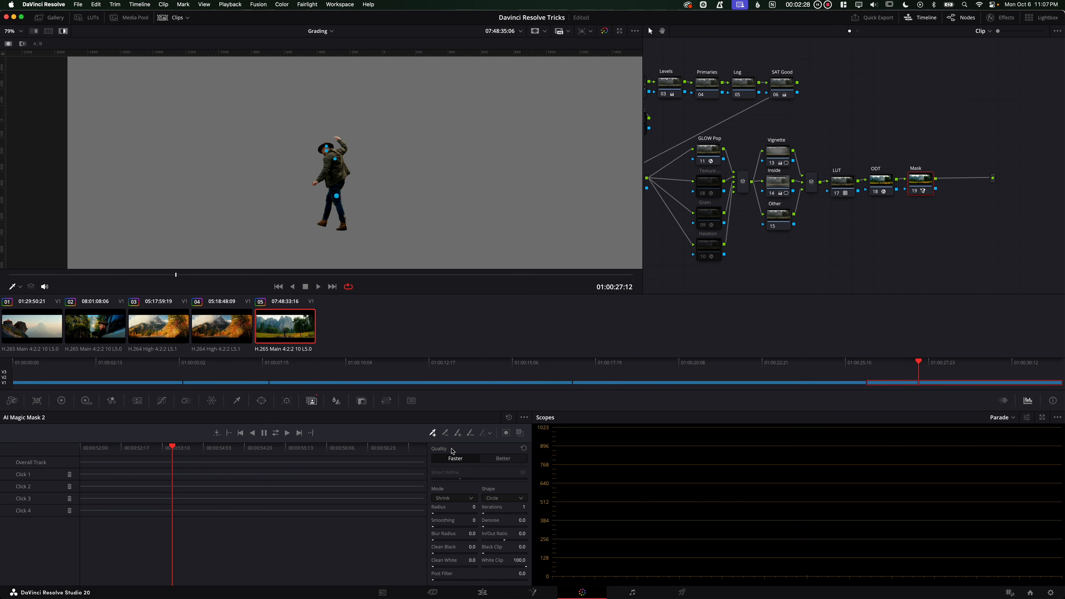
scroll(345, 168, "up", 3)
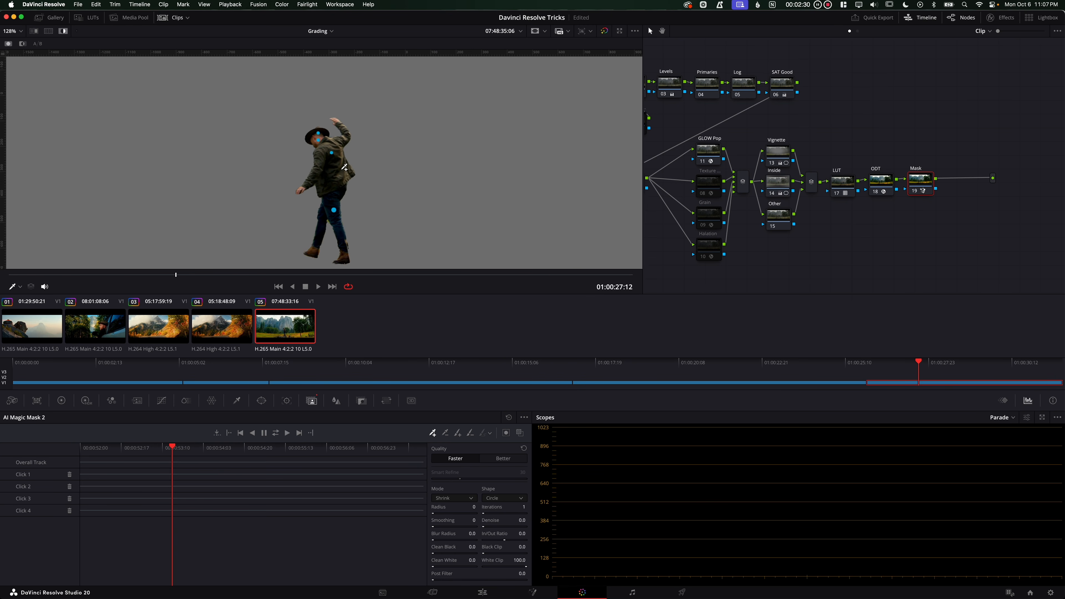
scroll(387, 173, "up", 1)
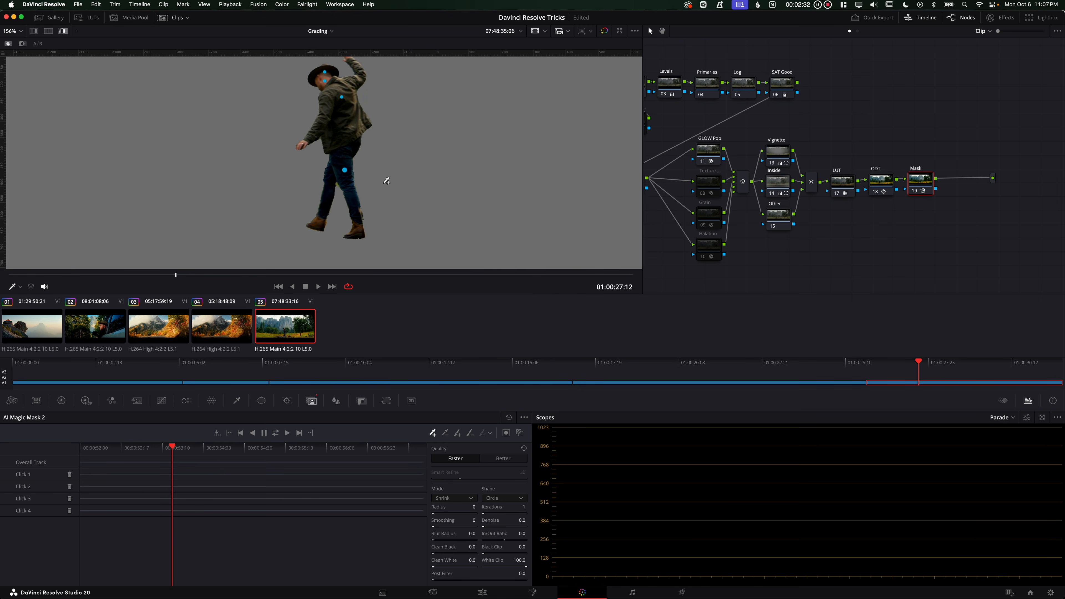
Refine the Magic Mask with radius 1, blur radius 3.3, clean black 12.0 and denoise 1.7, keeping Shrink mode
left_click(454, 502)
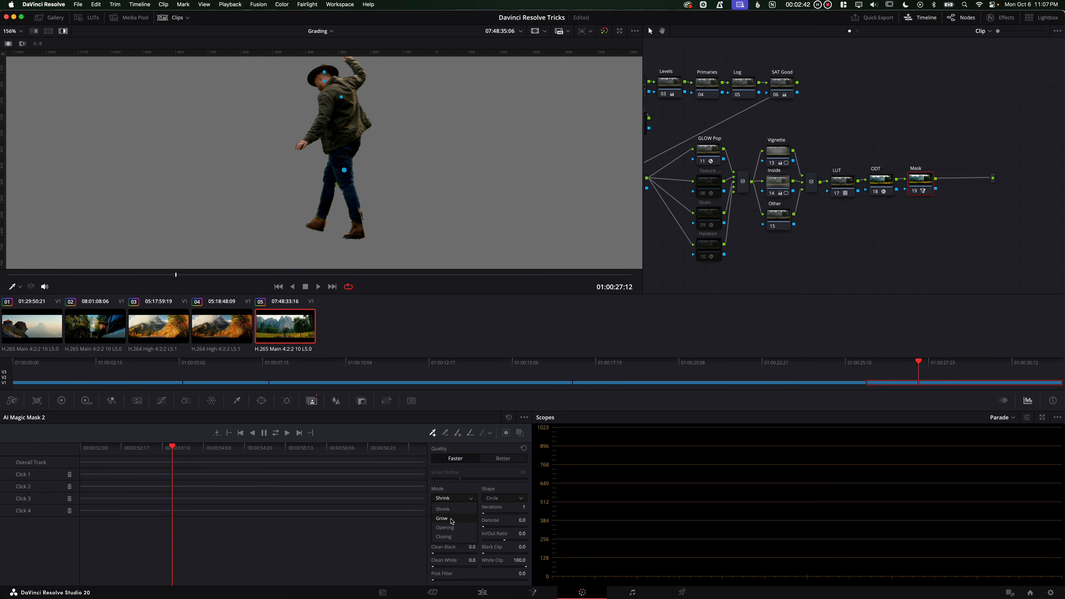
left_click(464, 509)
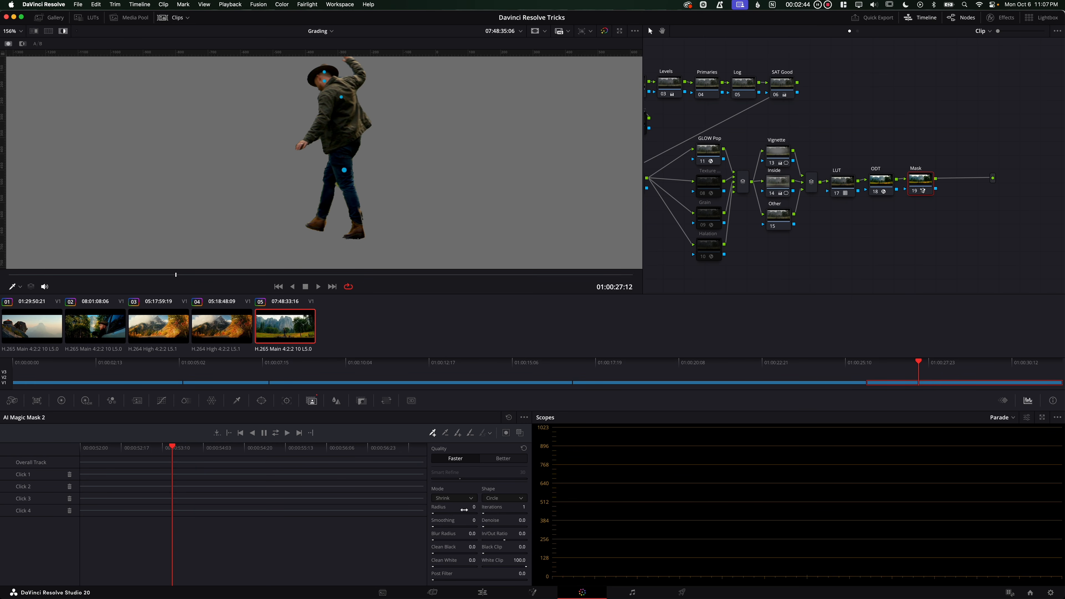
left_click_drag(455, 515, 426, 507)
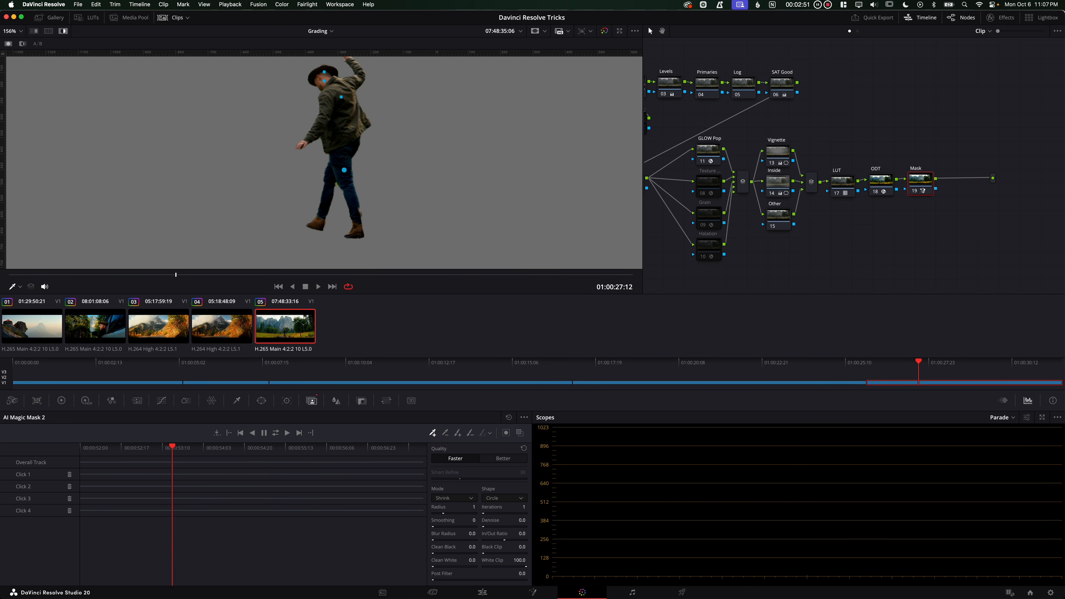
left_click(452, 510)
mouse_move(446, 521)
left_mouse_down()
mouse_move(448, 534)
mouse_move(463, 535)
mouse_move(448, 536)
left_mouse_up()
left_click_drag(451, 549, 666, 542)
double_click(447, 562)
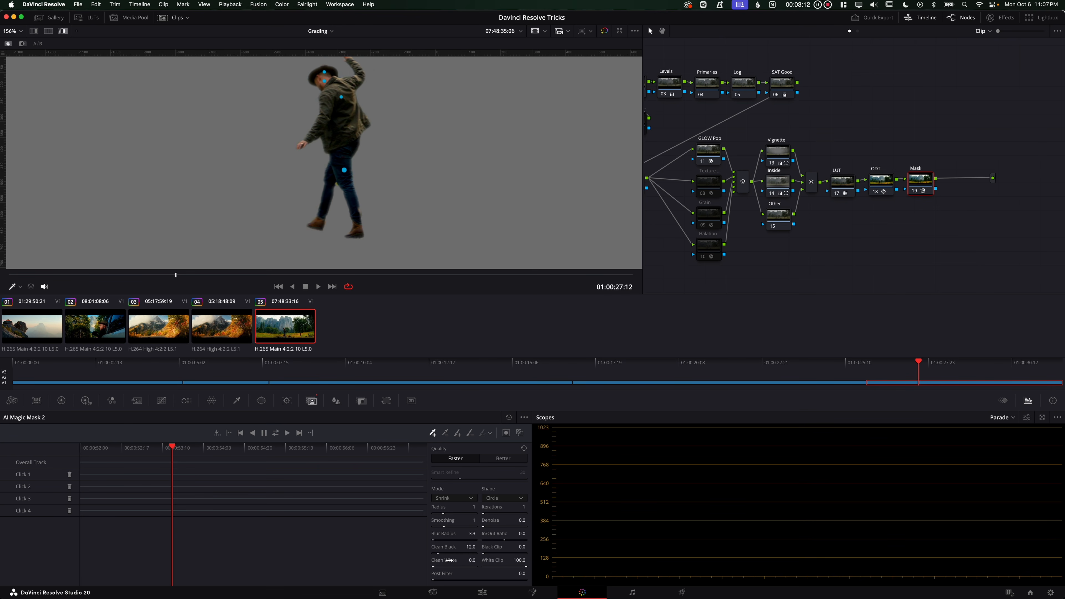
left_click_drag(508, 521, 509, 521)
left_click_drag(403, 112, 414, 162)
left_click_drag(373, 201, 373, 168)
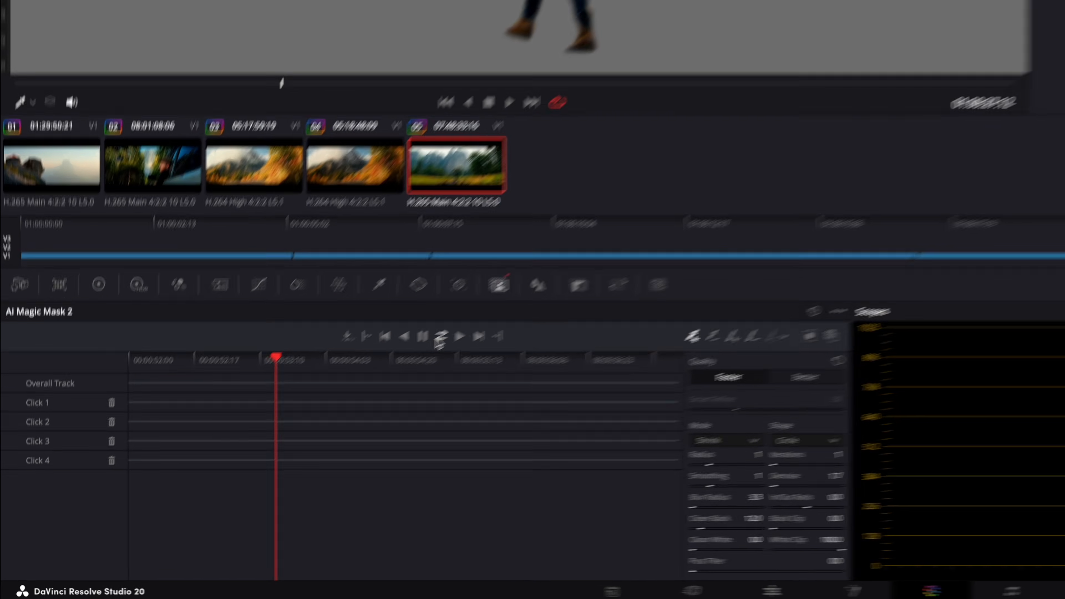
Track the Magic Mask forward and backward through the clip
left_click(440, 336)
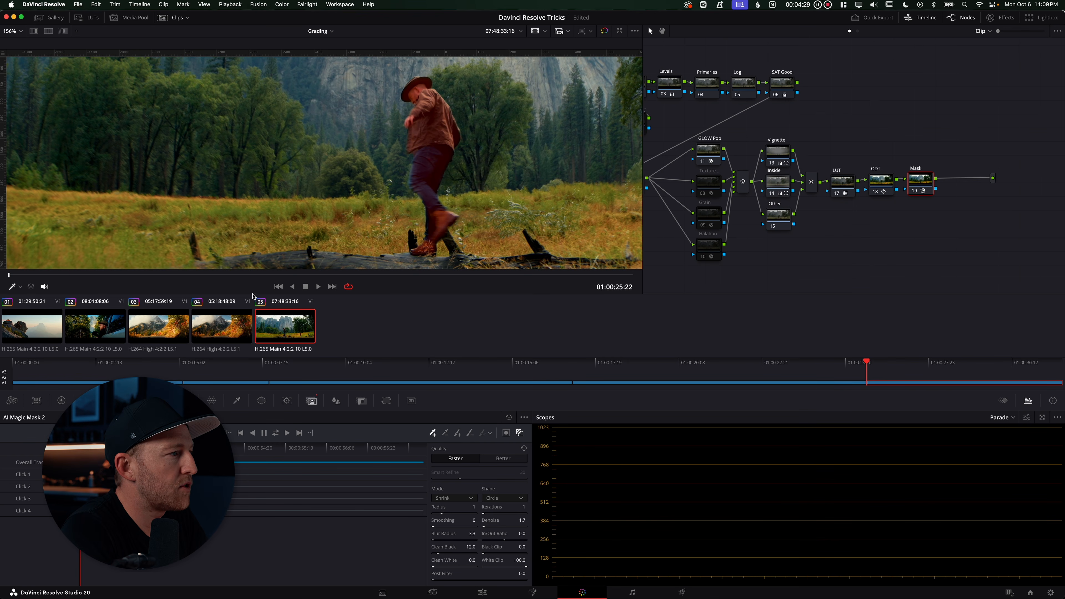
left_click_drag(81, 275, 105, 274)
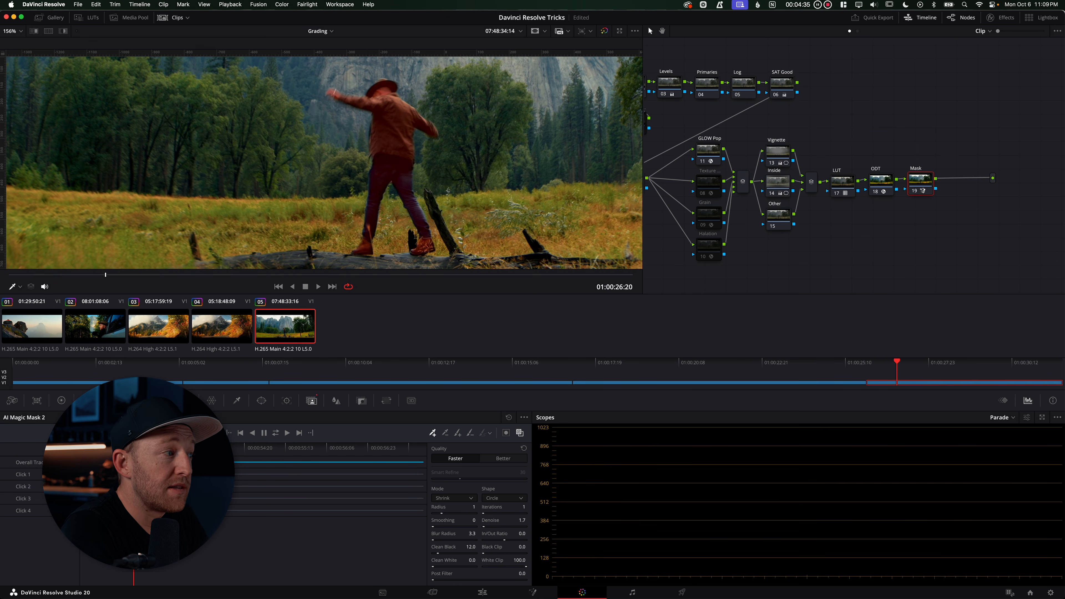
left_click(61, 400)
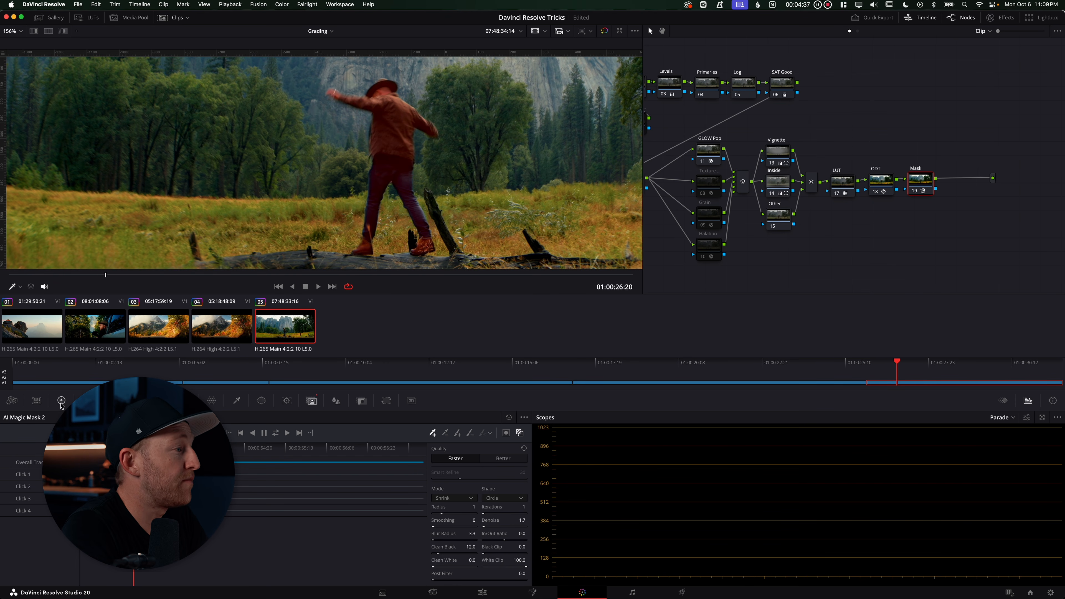
left_click_drag(537, 524, 650, 565)
mouse_move(101, 274)
left_mouse_down()
mouse_move(463, 269)
mouse_move(88, 275)
left_mouse_up()
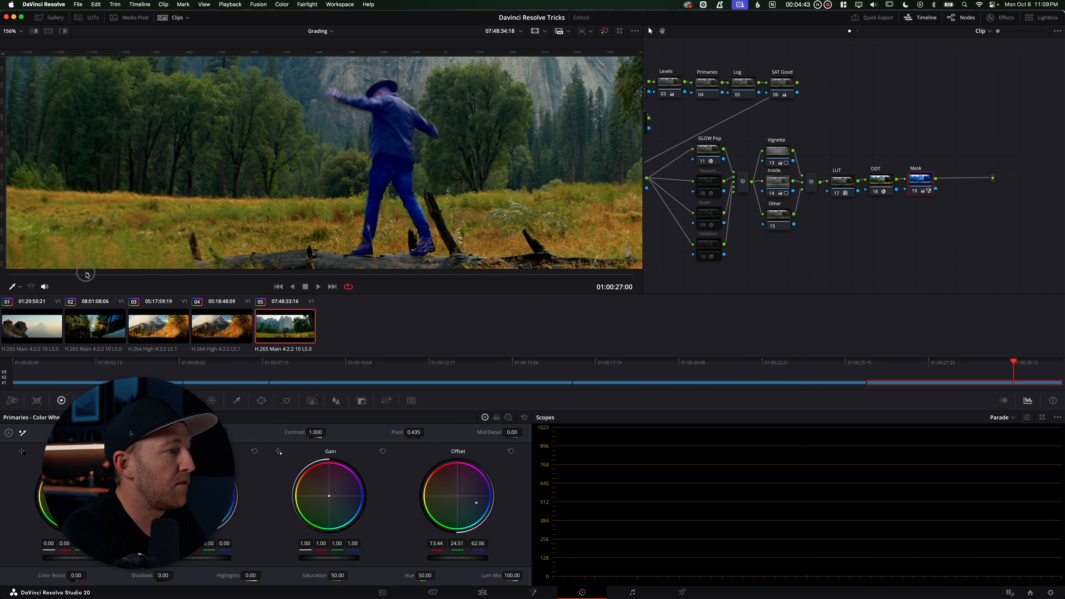
double_click(461, 502)
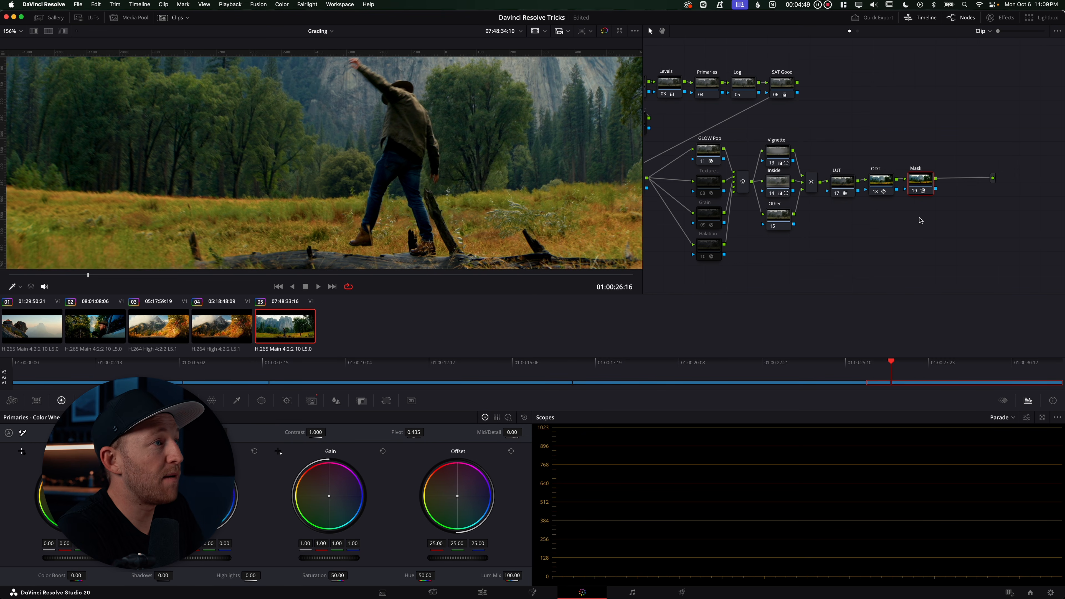
Add an outside node after the Mask node
scroll(386, 169, "down", 5)
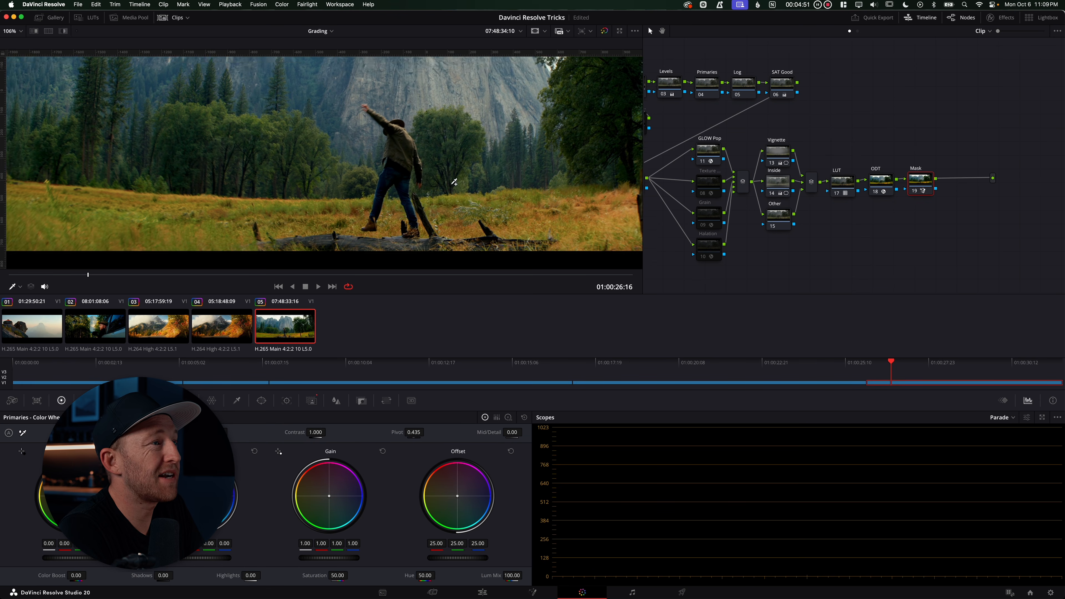
scroll(440, 179, "down", 3)
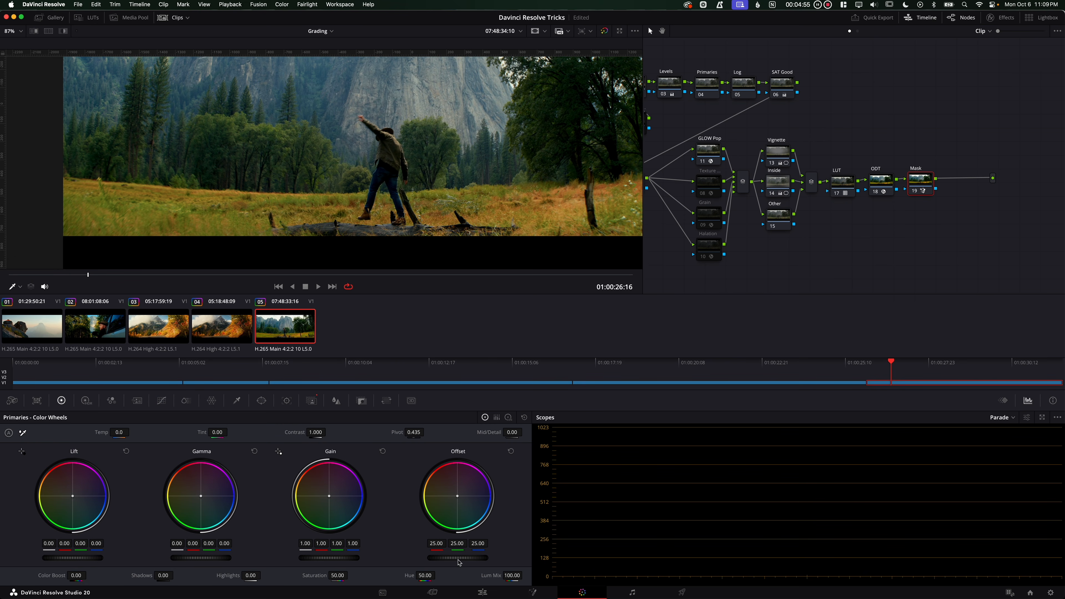
left_click_drag(454, 563, 490, 556)
left_click_drag(213, 552, 262, 549)
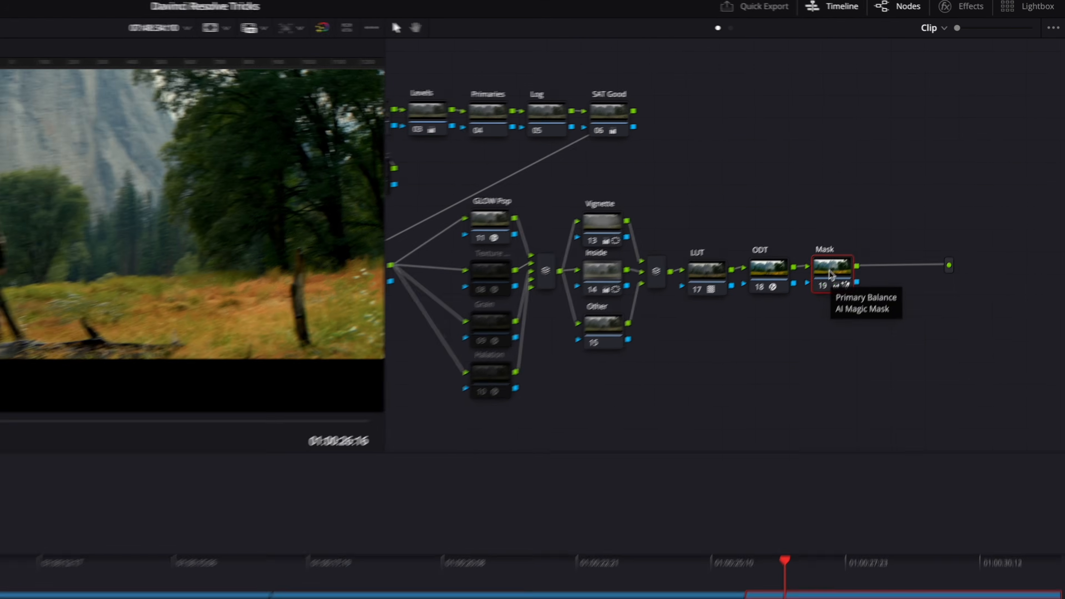
right_click(919, 185)
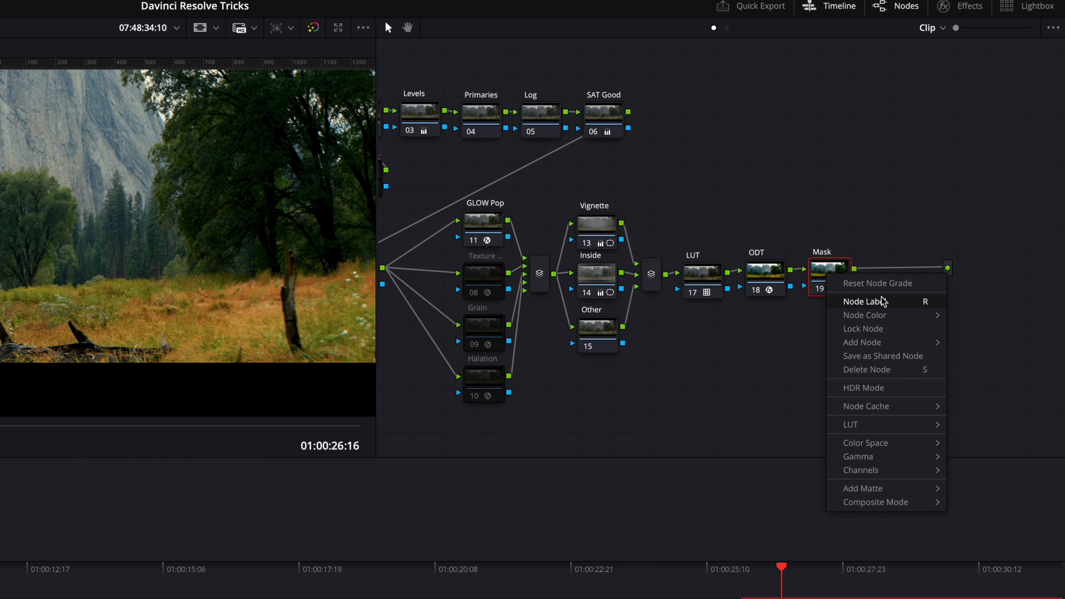
mouse_move(864, 343)
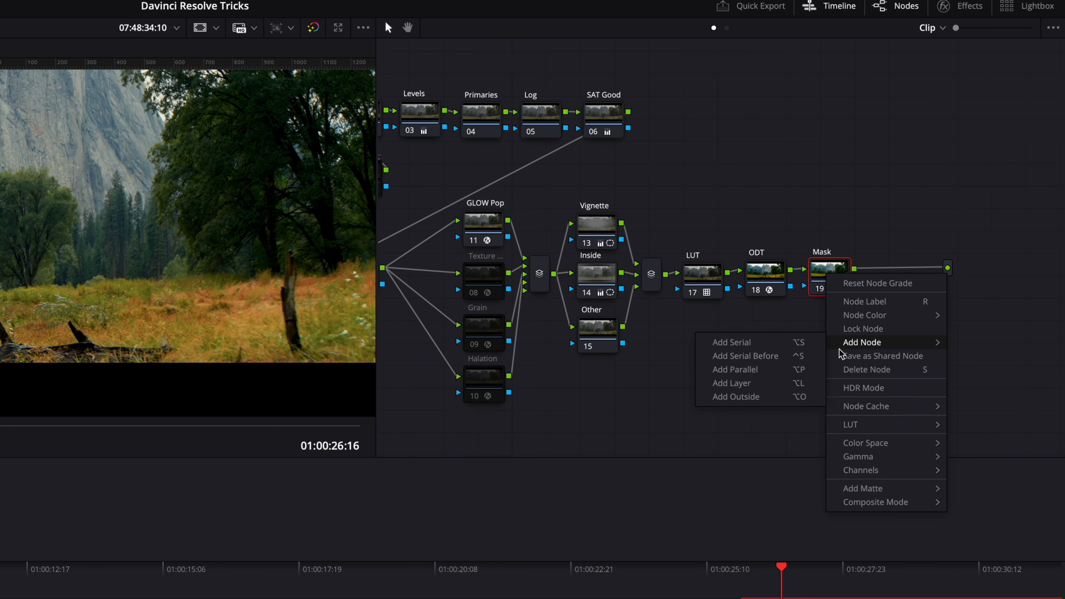
left_click(757, 402)
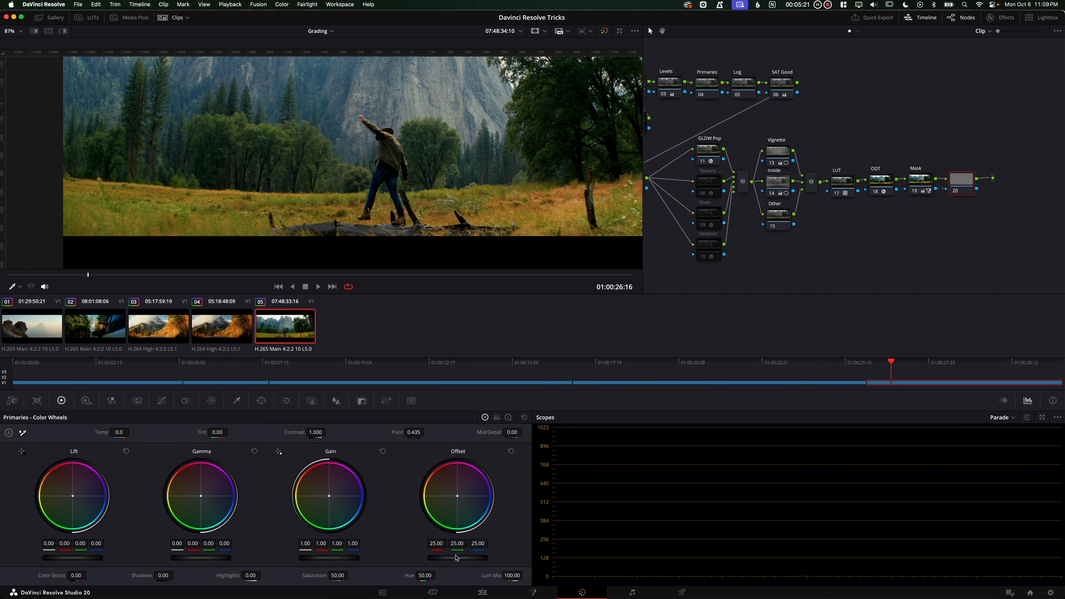
Lower the outside node's offset to about 22.05 to darken everything except the man
left_click_drag(456, 558, 396, 553)
scroll(310, 158, "down", 5)
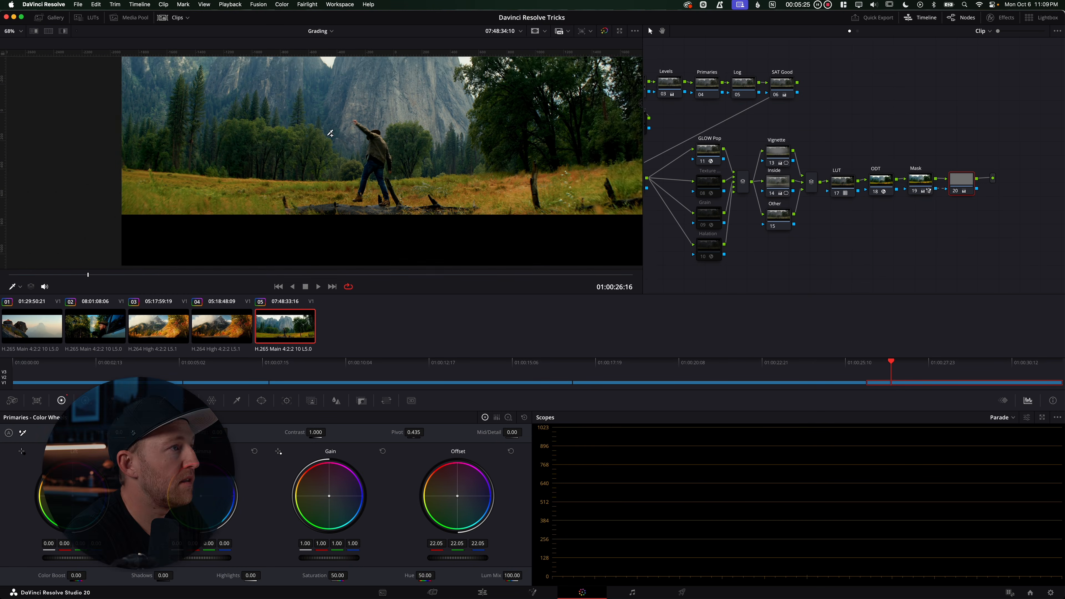
scroll(312, 156, "down", 3)
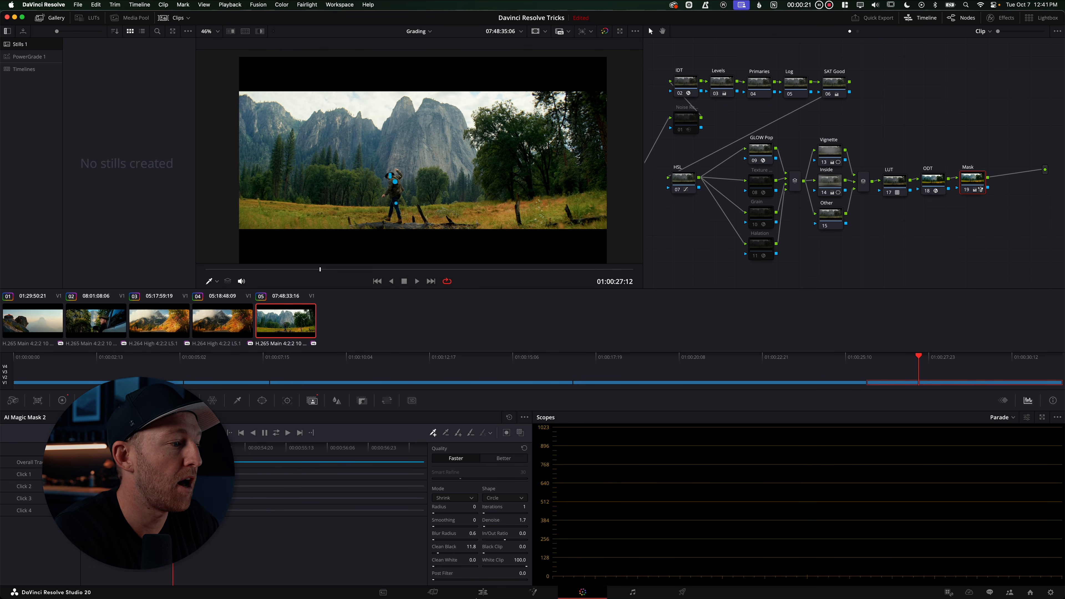
Duplicate the last clip onto track V3 directly above the original and return to grading
left_click(482, 592)
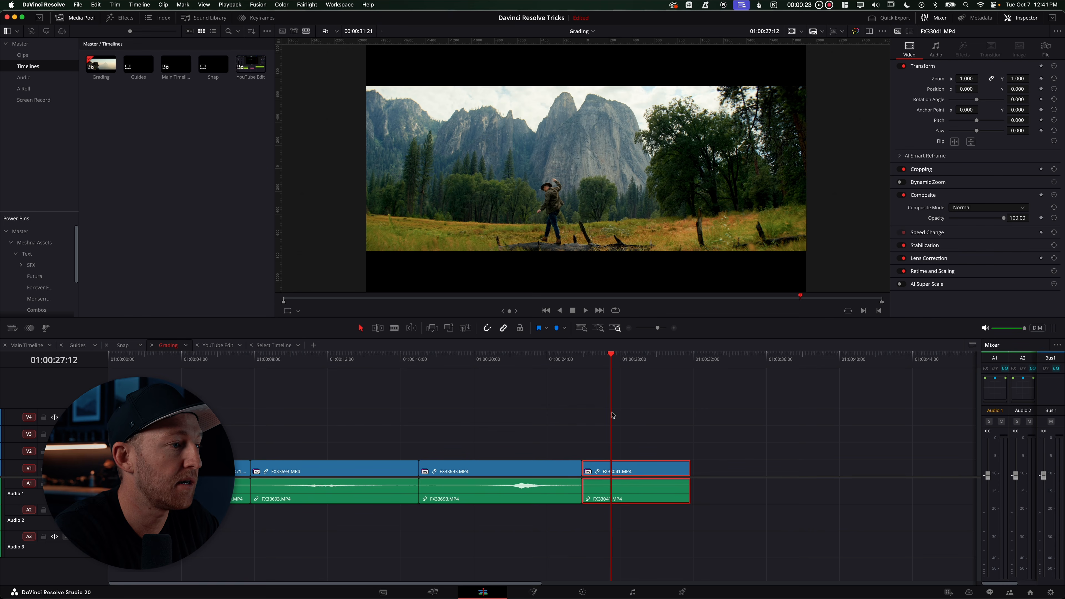
left_click(635, 472, "alt")
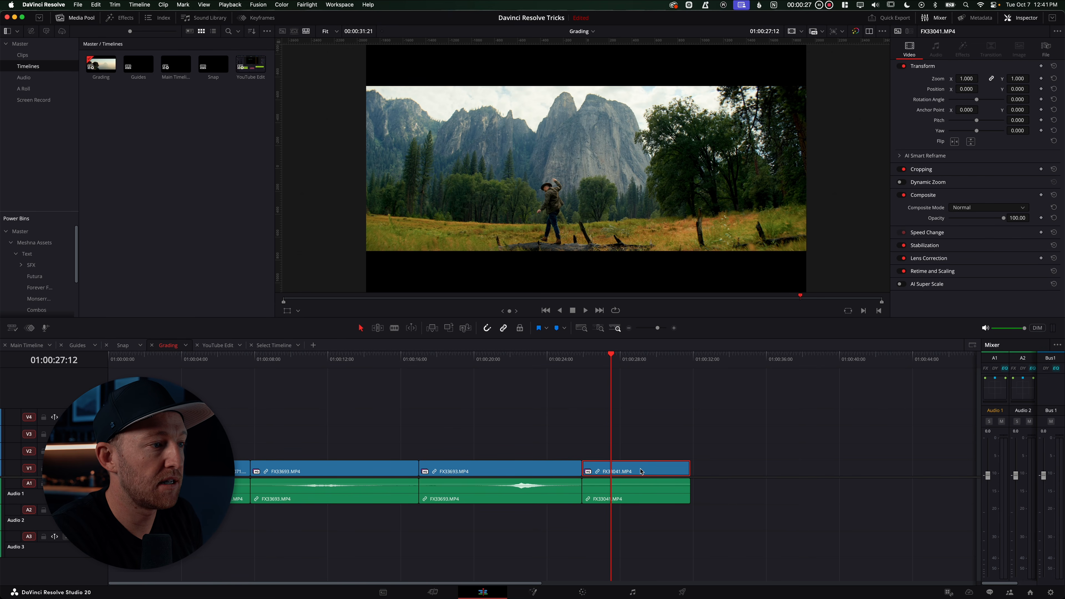
left_click_drag(640, 469, 637, 436)
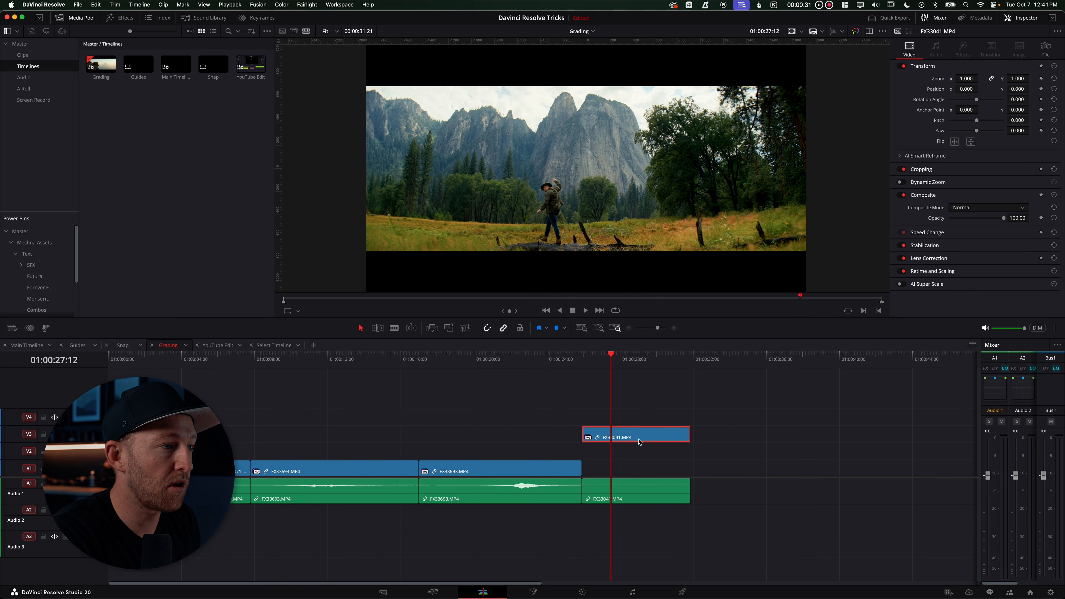
left_click_drag(639, 438, 639, 471)
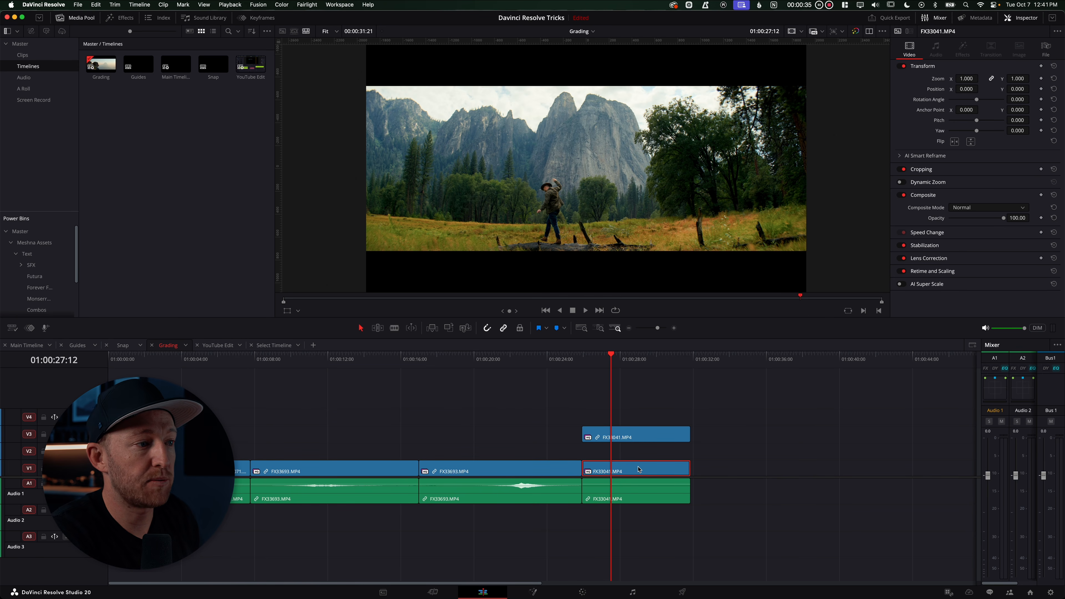
left_click(634, 435)
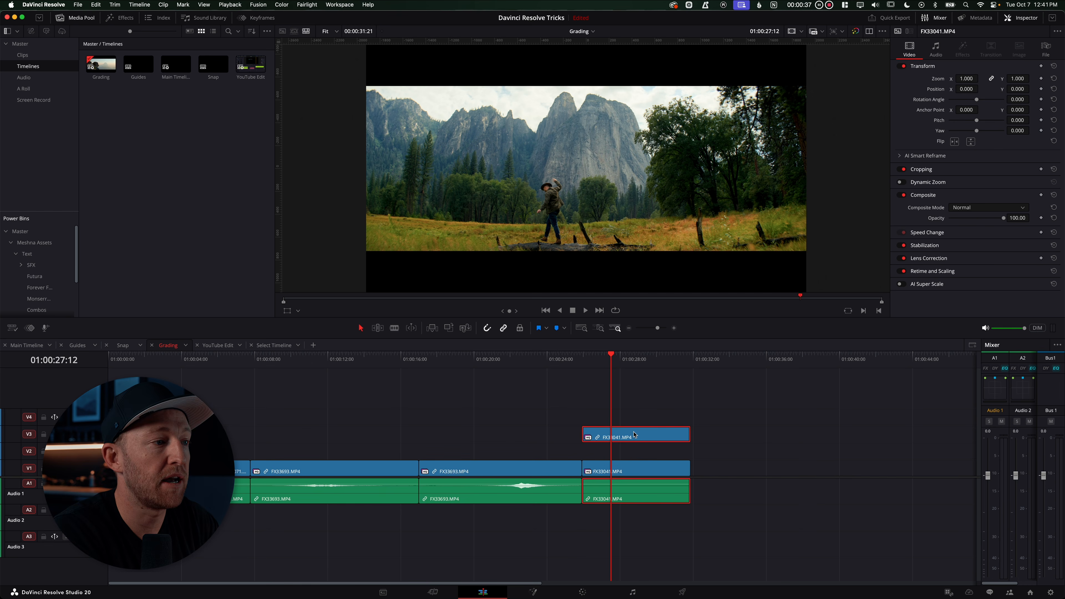
left_click(649, 470)
left_click(632, 436)
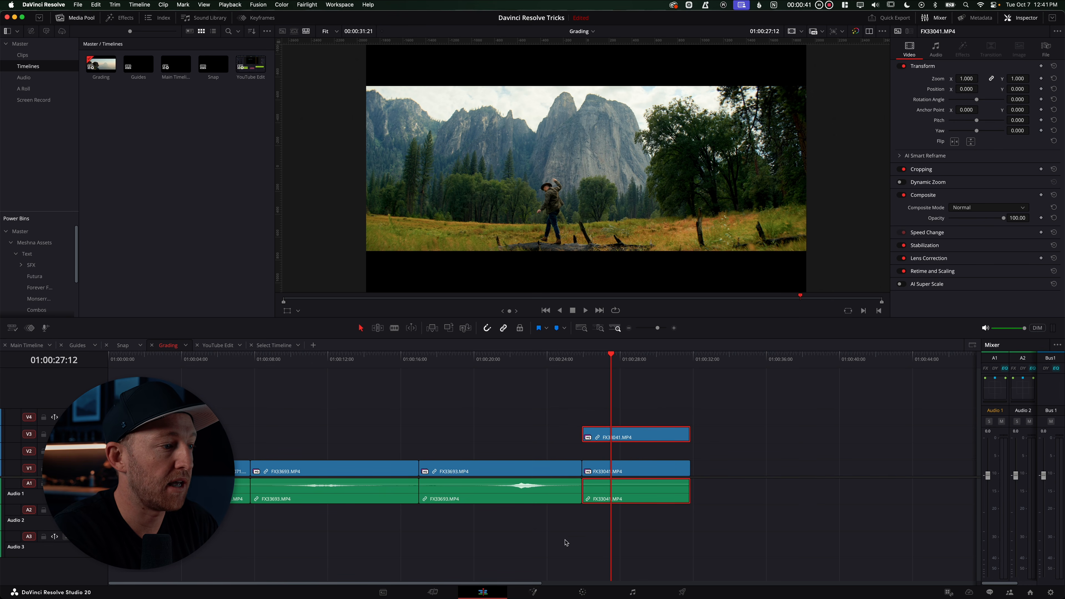
left_click(594, 590)
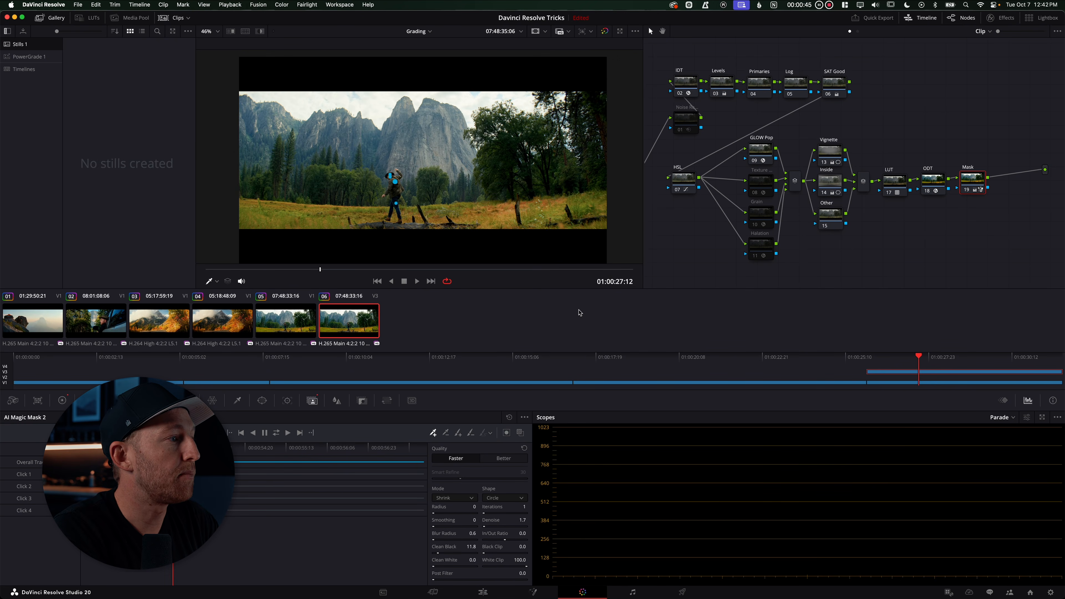
On the lower clip's node graph, add an alpha output and connect the Mask node's alpha to it
left_click(286, 323)
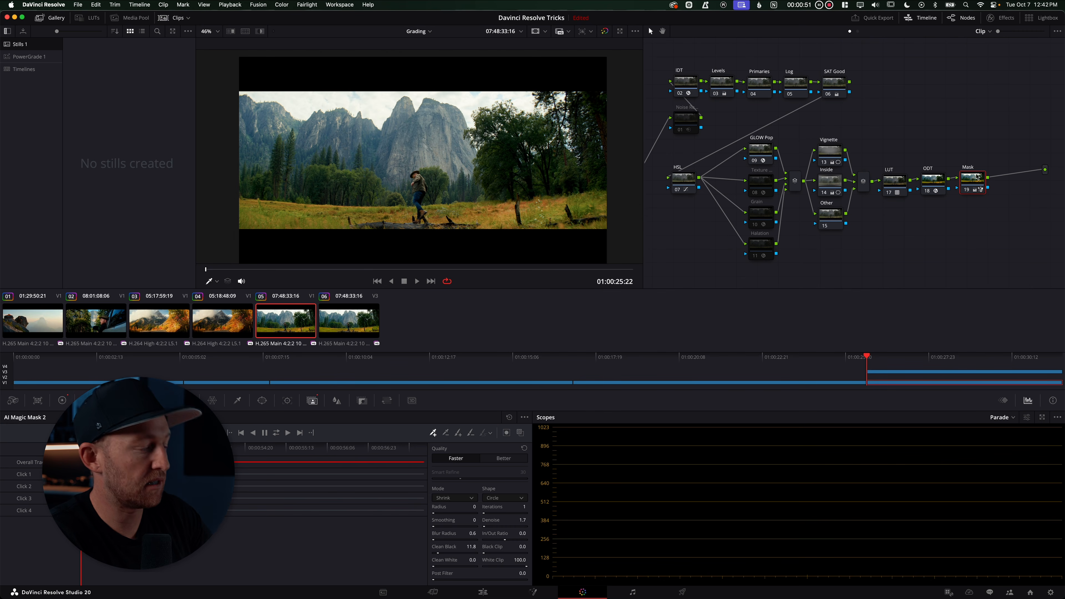
key("Delete")
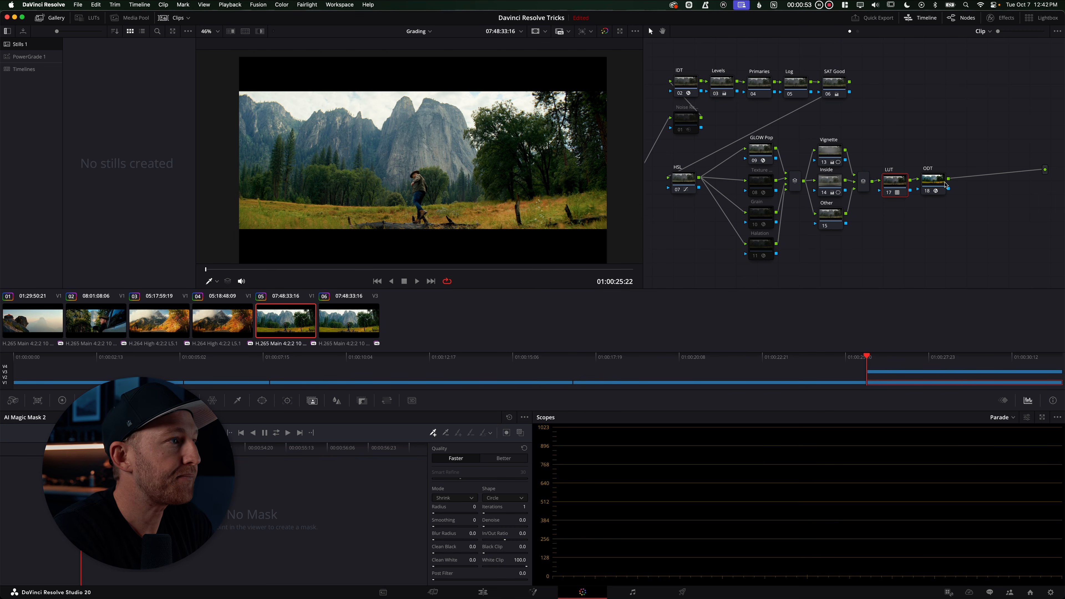
key("super+z")
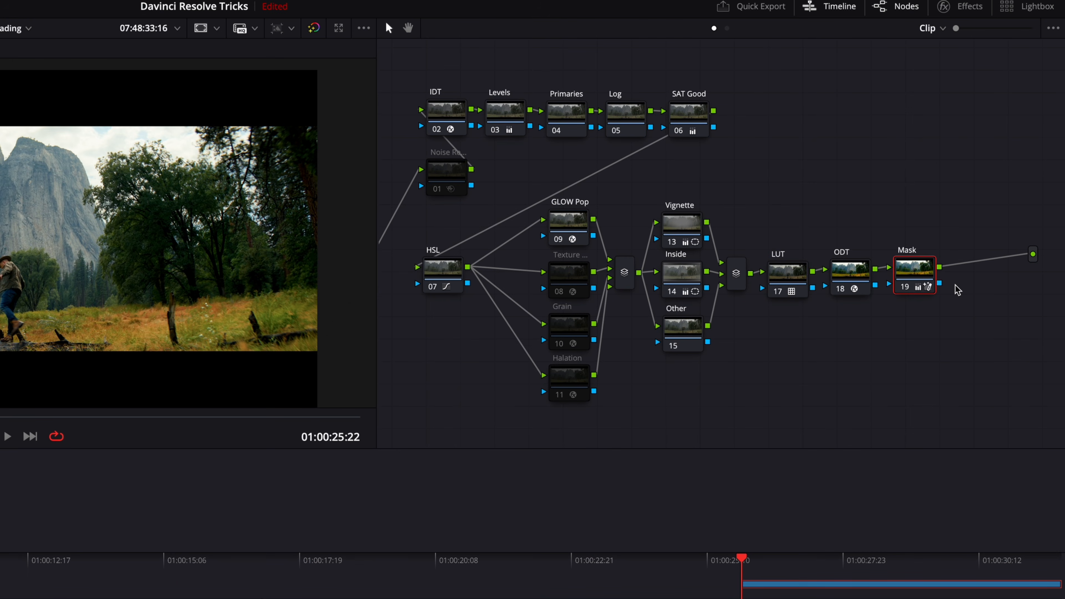
right_click(974, 298)
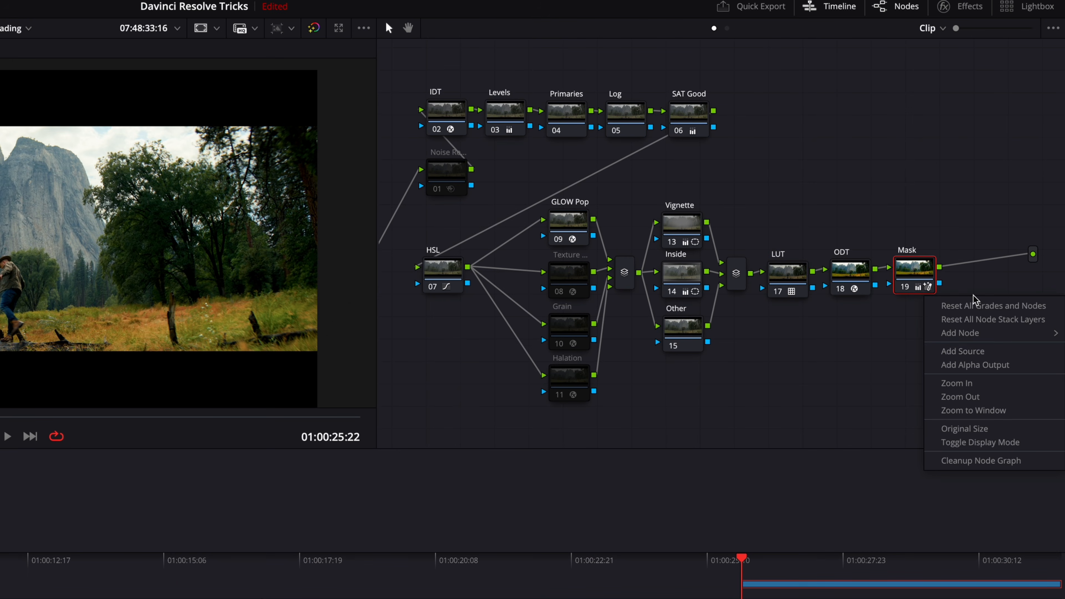
left_click(977, 365)
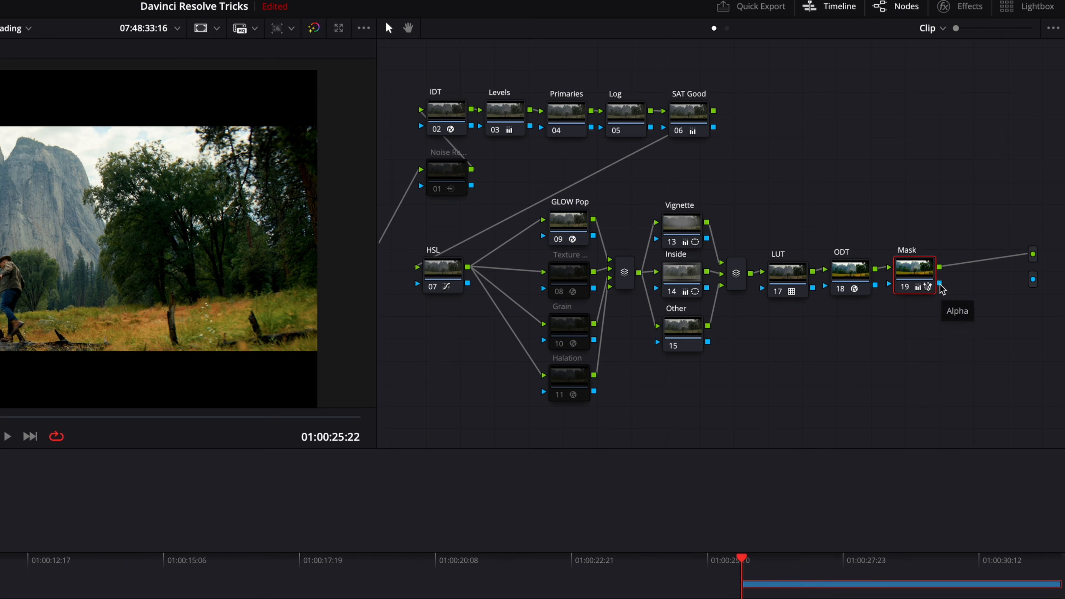
left_click_drag(940, 284, 1035, 284)
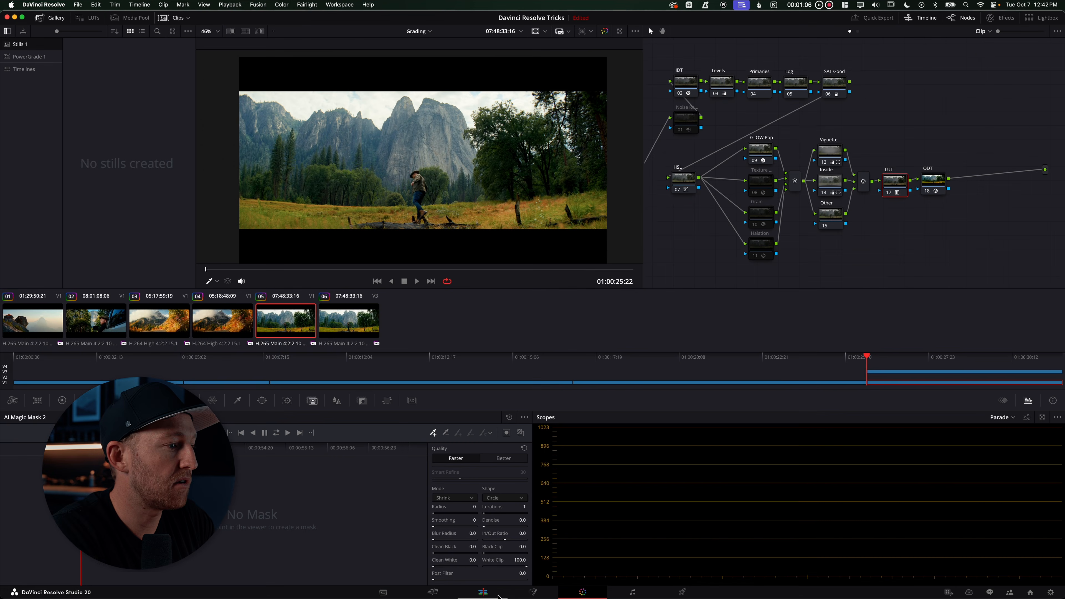
Preview the isolated man by temporarily disabling the lower clip on the timeline
left_click(498, 594)
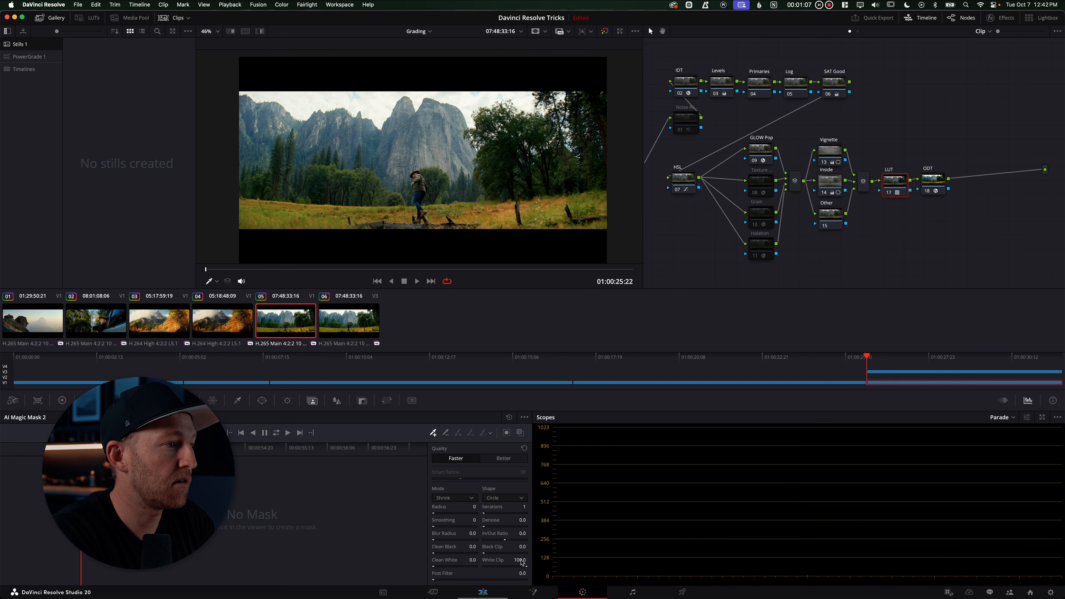
left_click(606, 474)
key("d")
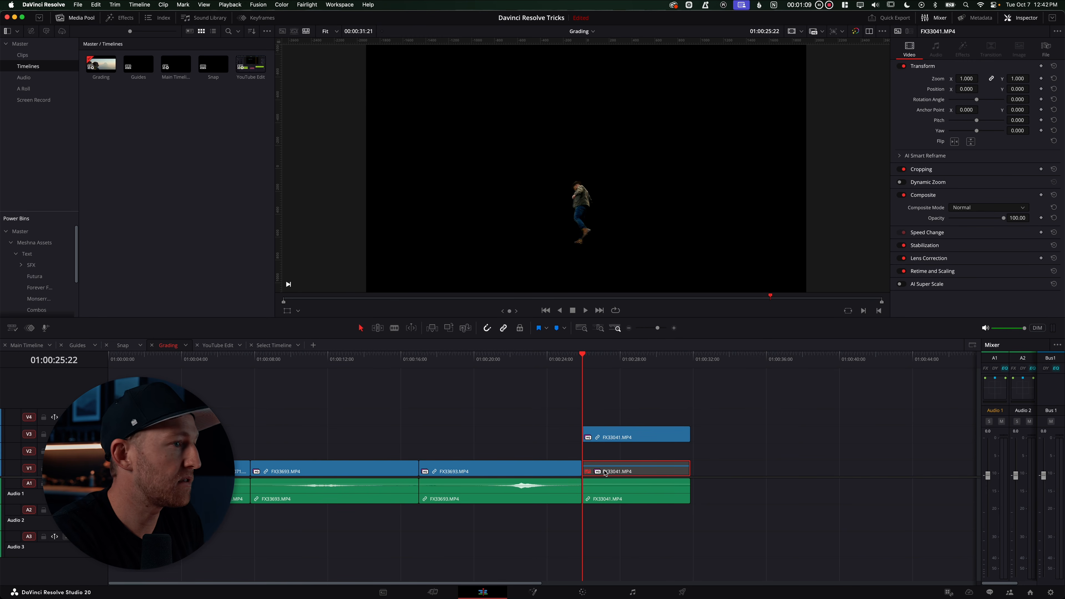
left_click(582, 594)
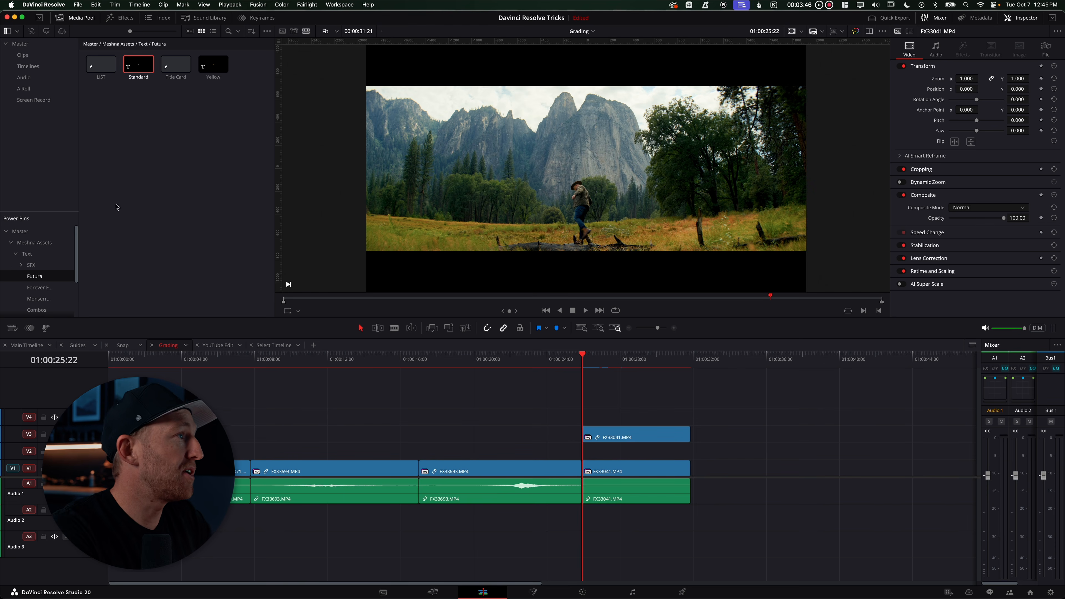
left_click_drag(138, 65, 587, 453)
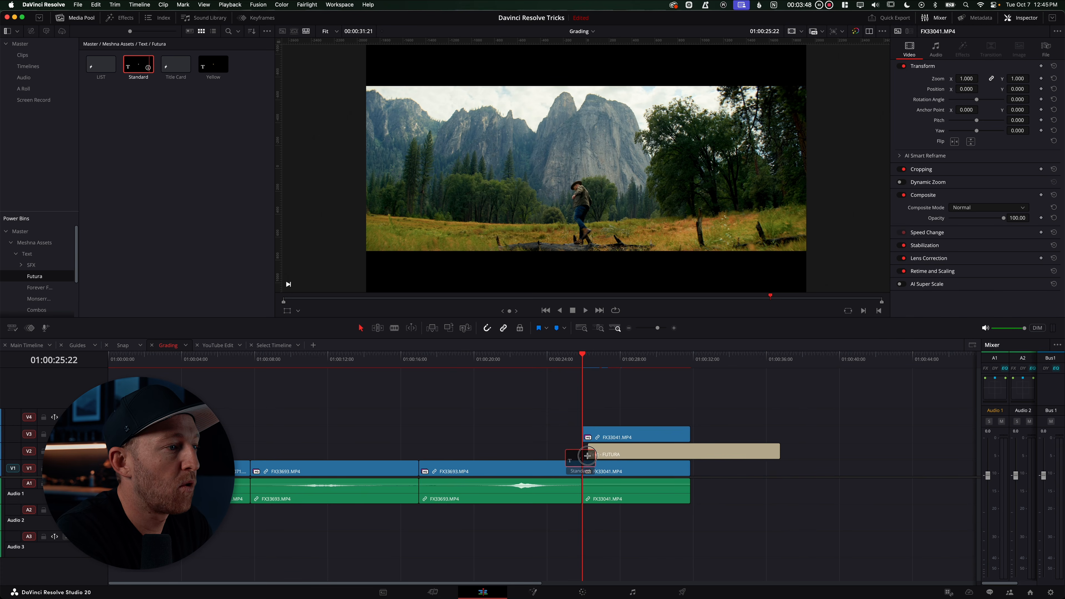
left_click(627, 453)
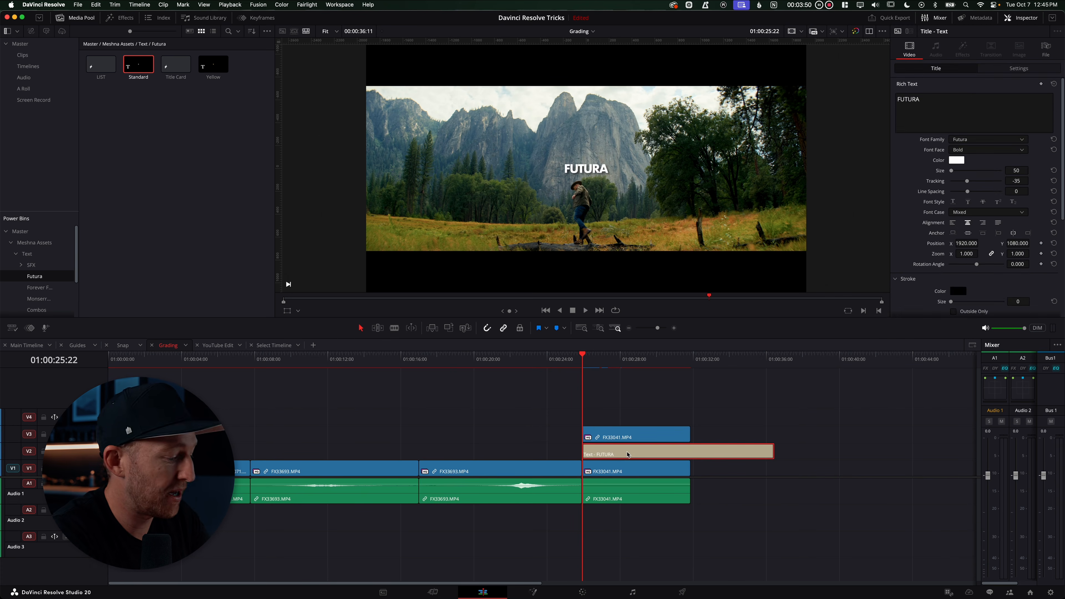
key("Delete")
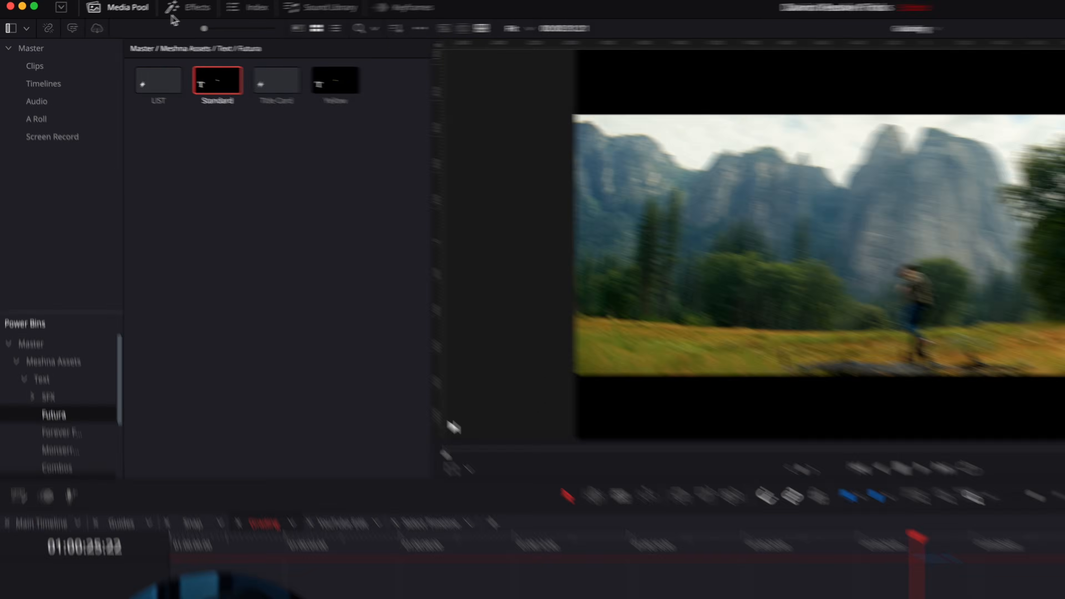
Search effects for mtitle and place mTitle Cinematic 2.02 on V2 between the two clips, extended to the clip's end
left_click(120, 18)
left_click(59, 56)
type("mtitle")
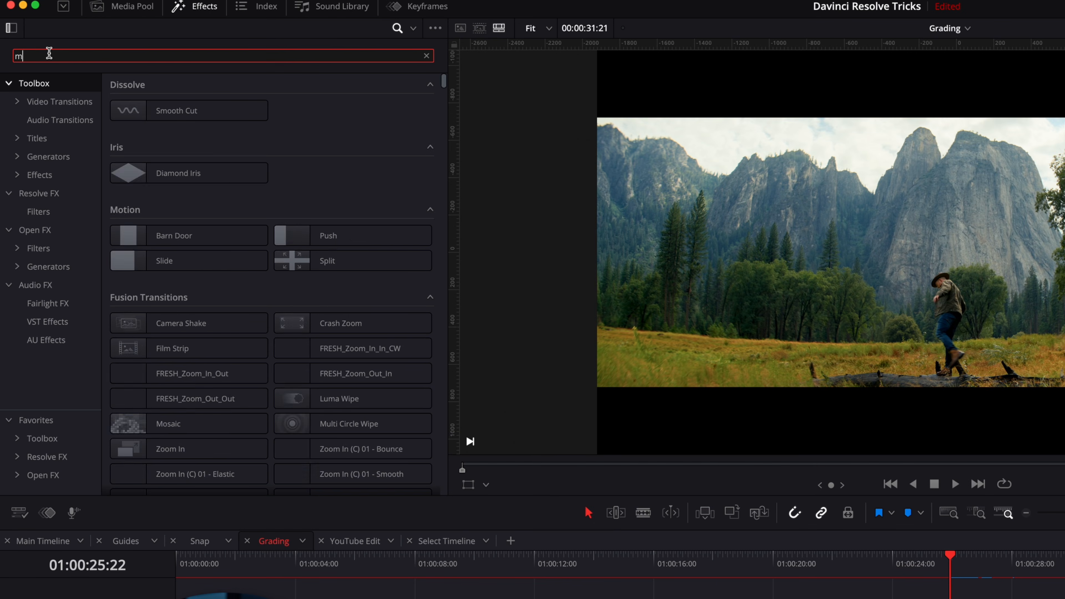
left_click_drag(368, 117, 588, 454)
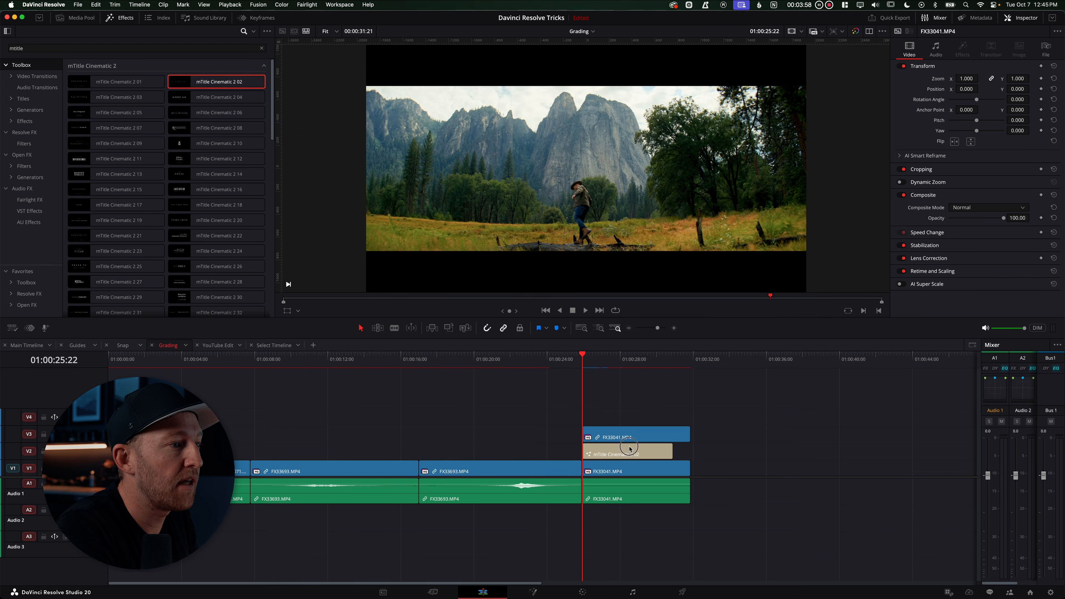
left_click_drag(667, 454, 693, 448)
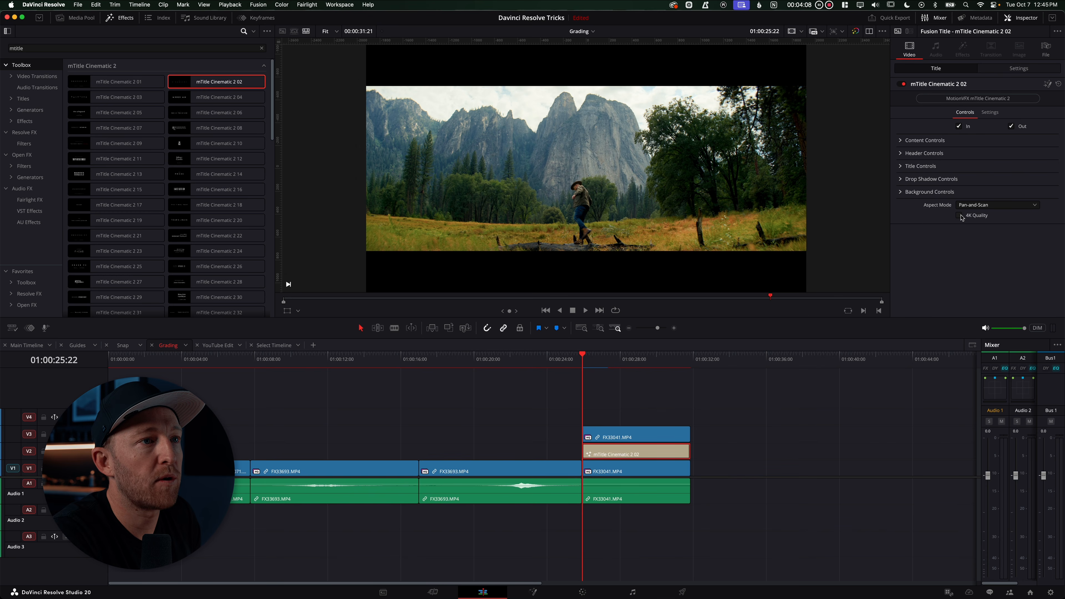
Turn off the title's background
left_click(908, 191)
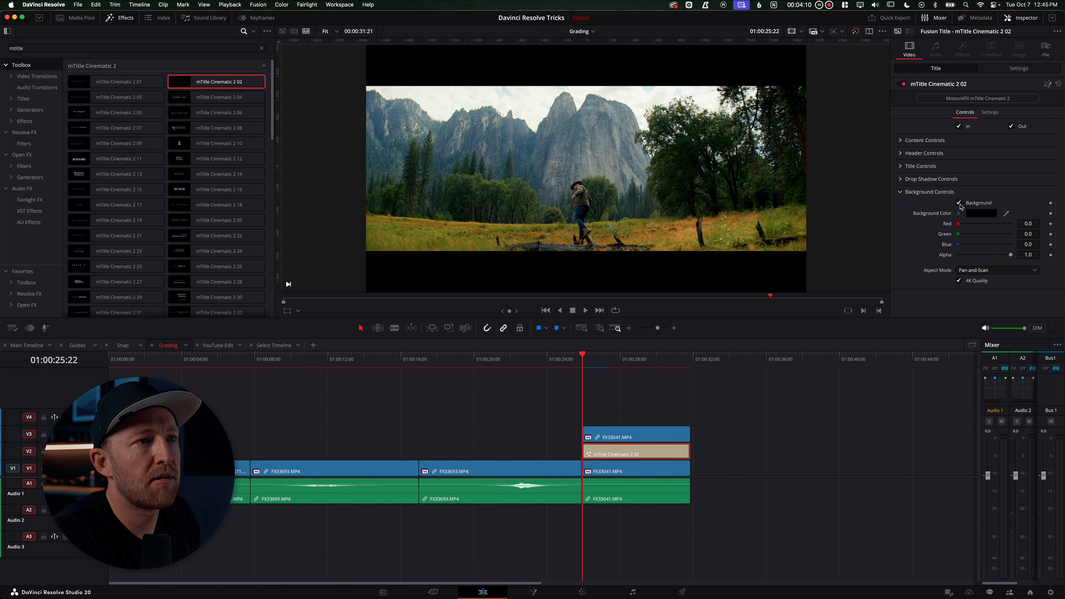
left_click(959, 203)
Turn off the title's header text line
left_click(903, 154)
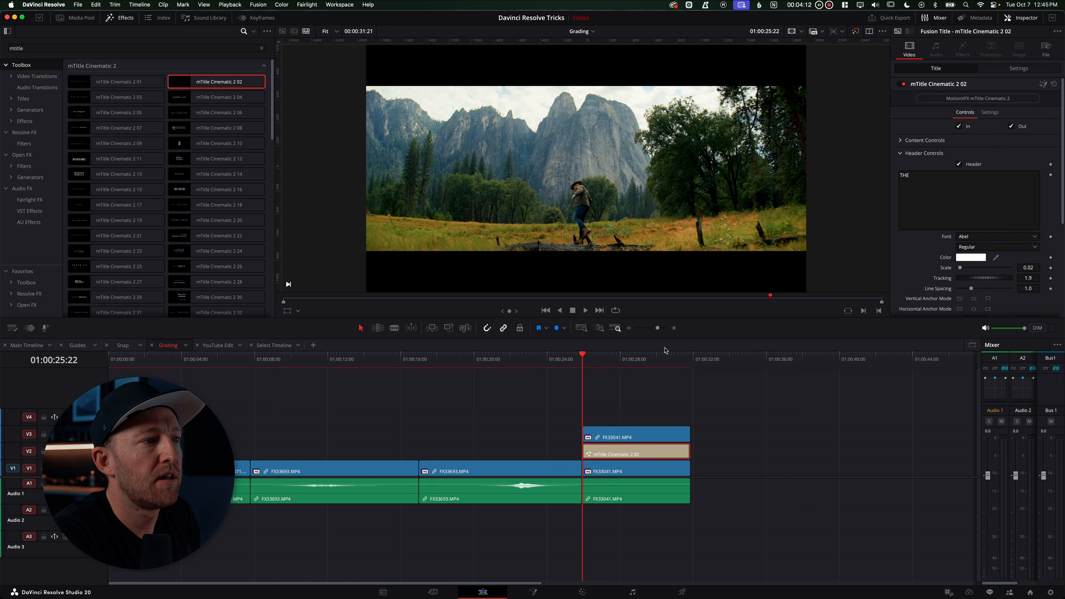
left_click(626, 358)
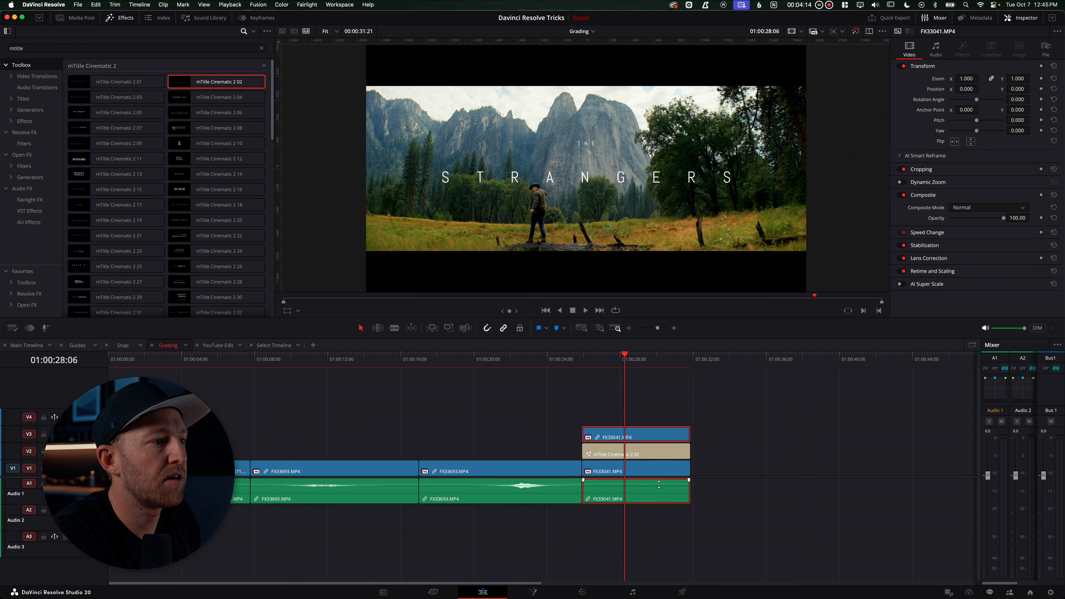
left_click(659, 453)
left_click(959, 164)
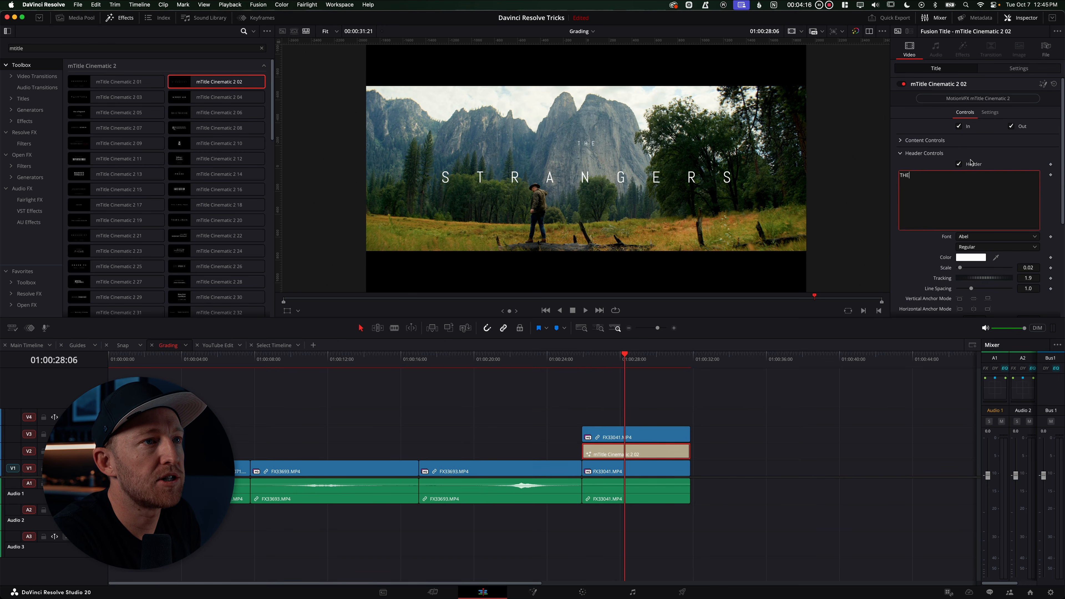
left_click(902, 156)
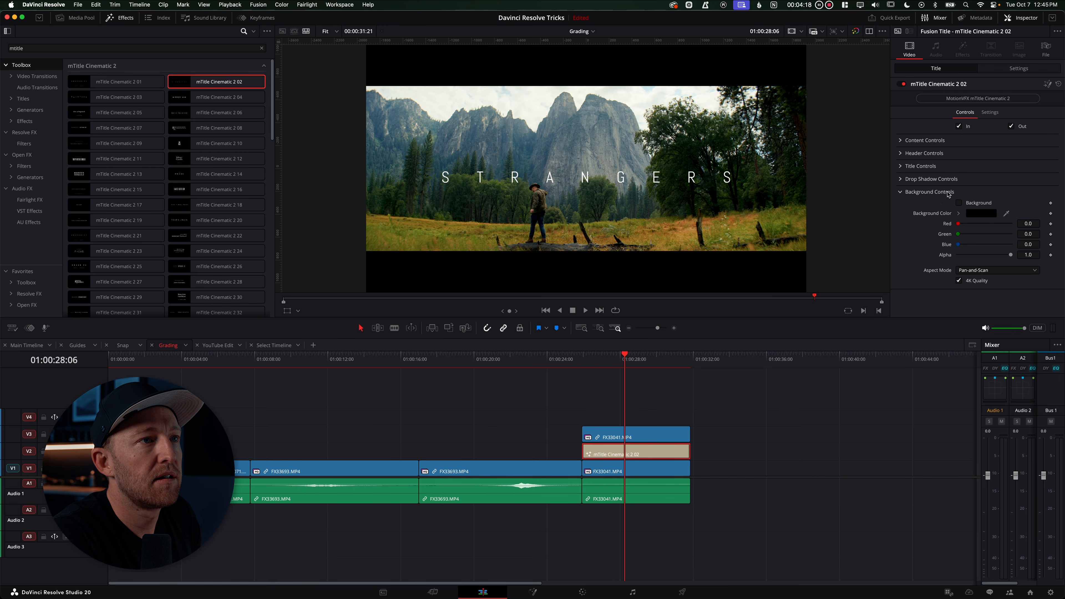
Replace the title text with YOSEMITE
left_click(902, 166)
left_click(952, 190)
key("super+a")
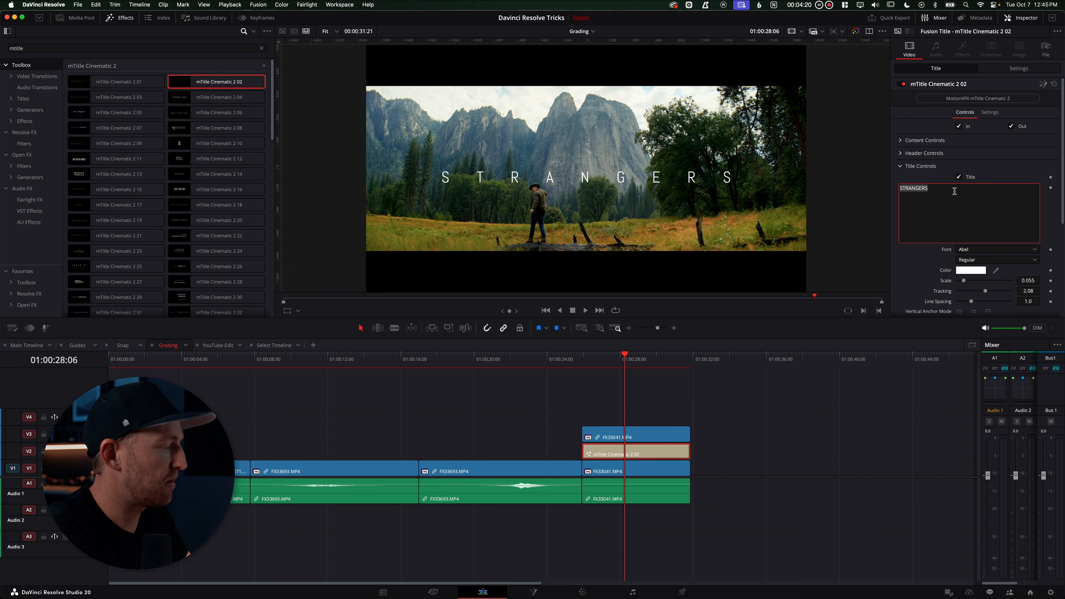
type("YOSEMITE")
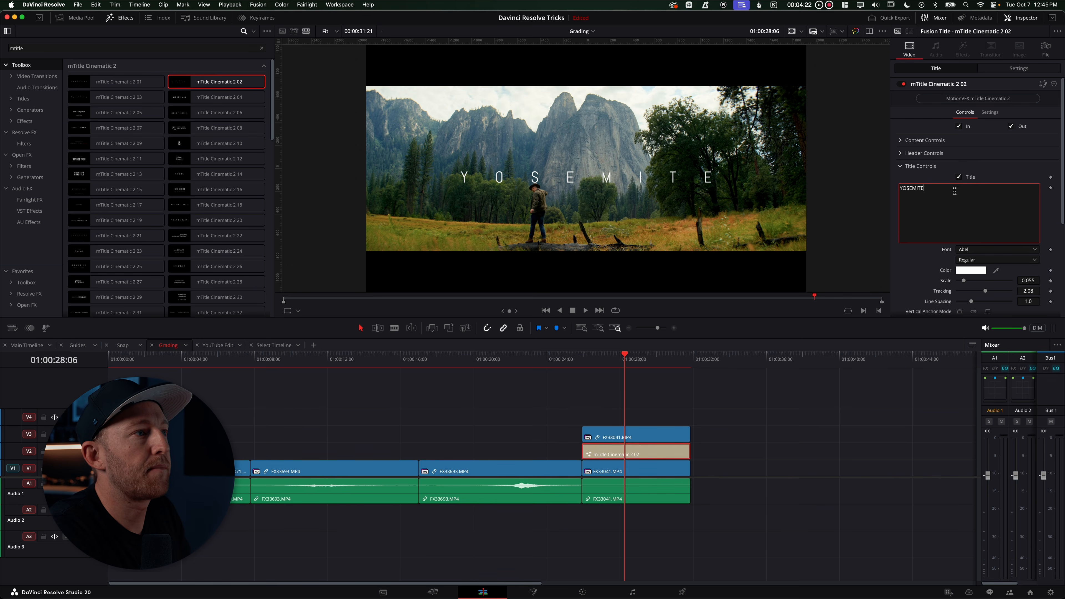
Set the title's content position Y to 0.413 and play the shot from its start
left_click(901, 141)
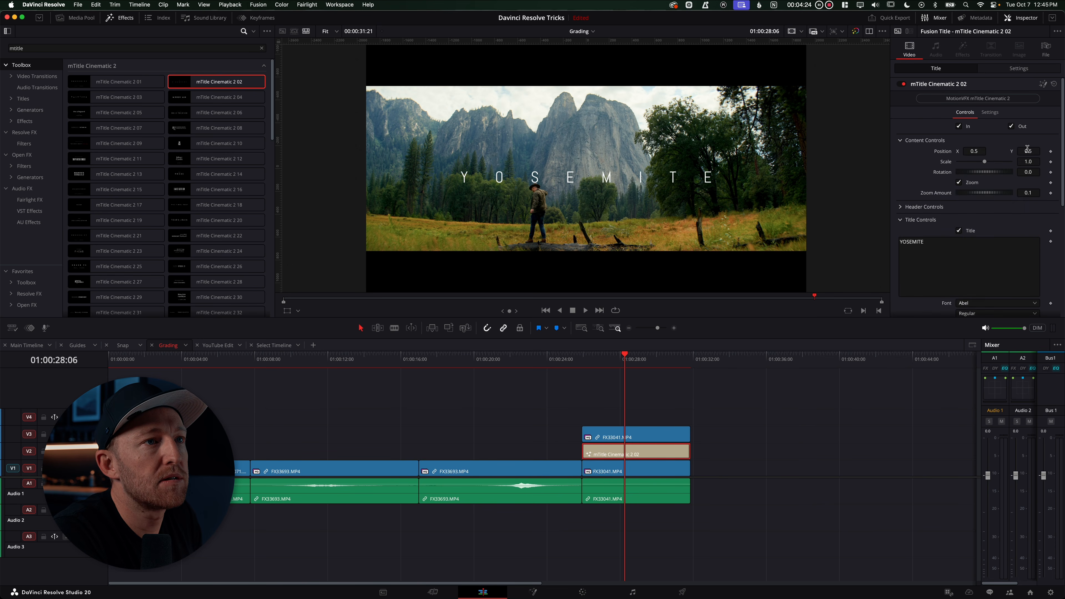
left_click_drag(1027, 149, 990, 152)
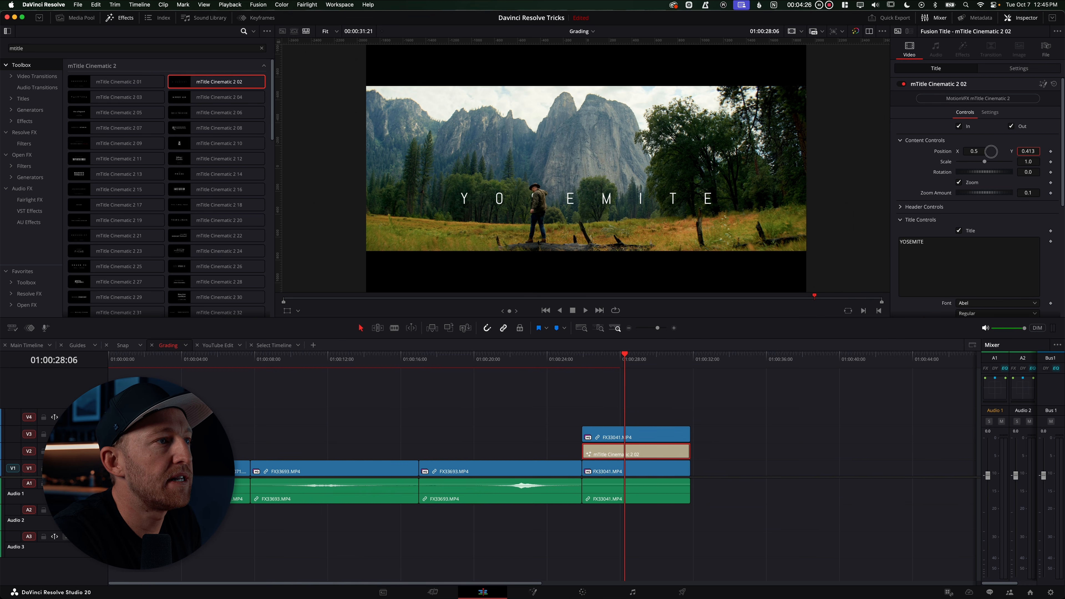
mouse_move(588, 363)
left_mouse_down()
mouse_move(684, 363)
mouse_move(582, 364)
left_mouse_up()
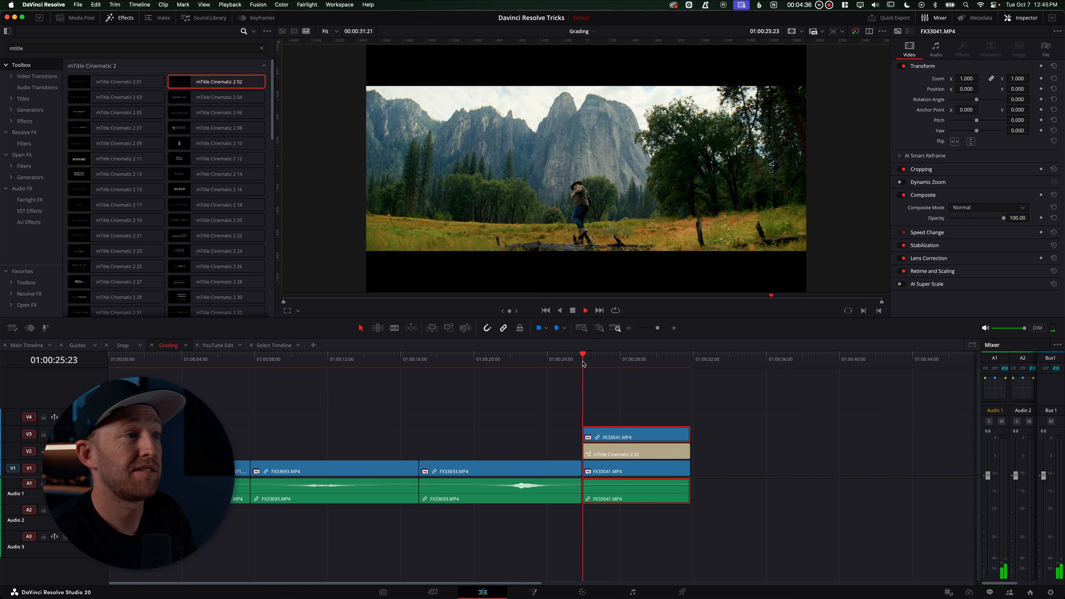
key("space")
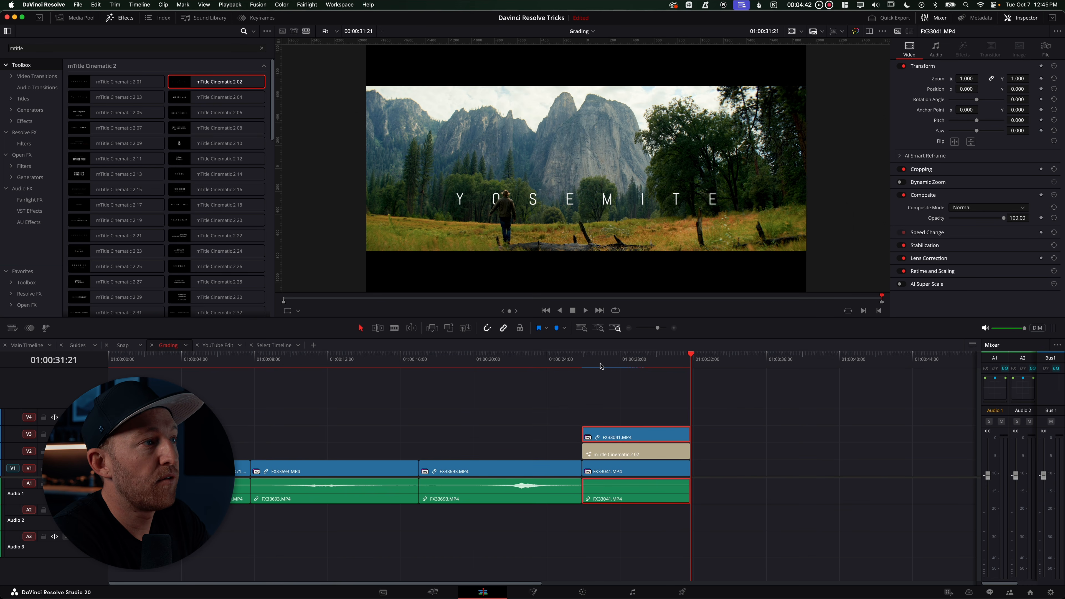
Replay the shot from the start of the clip to review the YOSEMITE title placement
left_click_drag(628, 365, 670, 370)
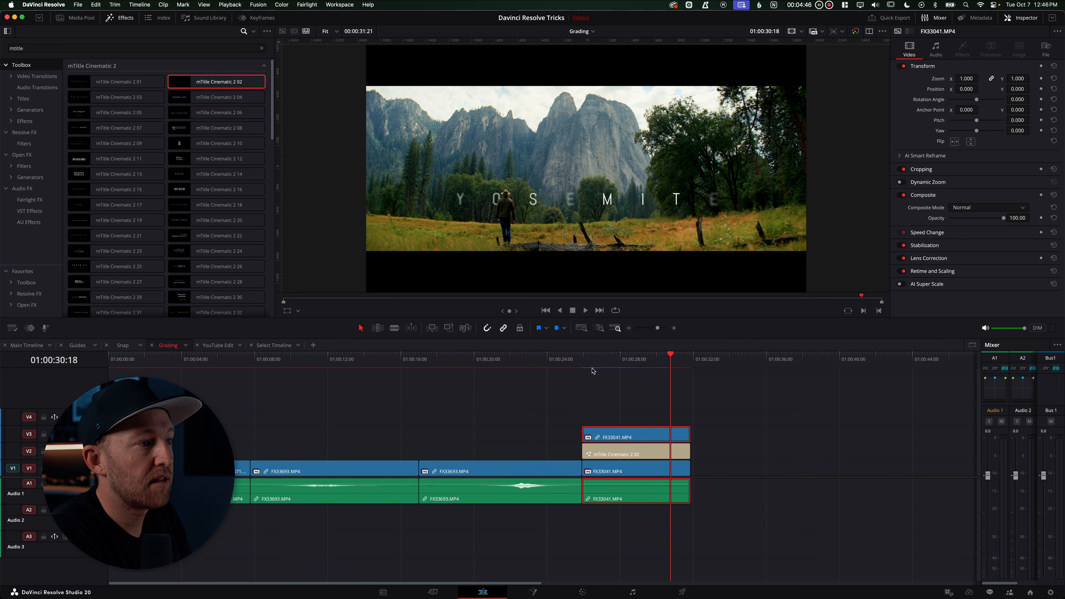
left_click(582, 366)
key("space")
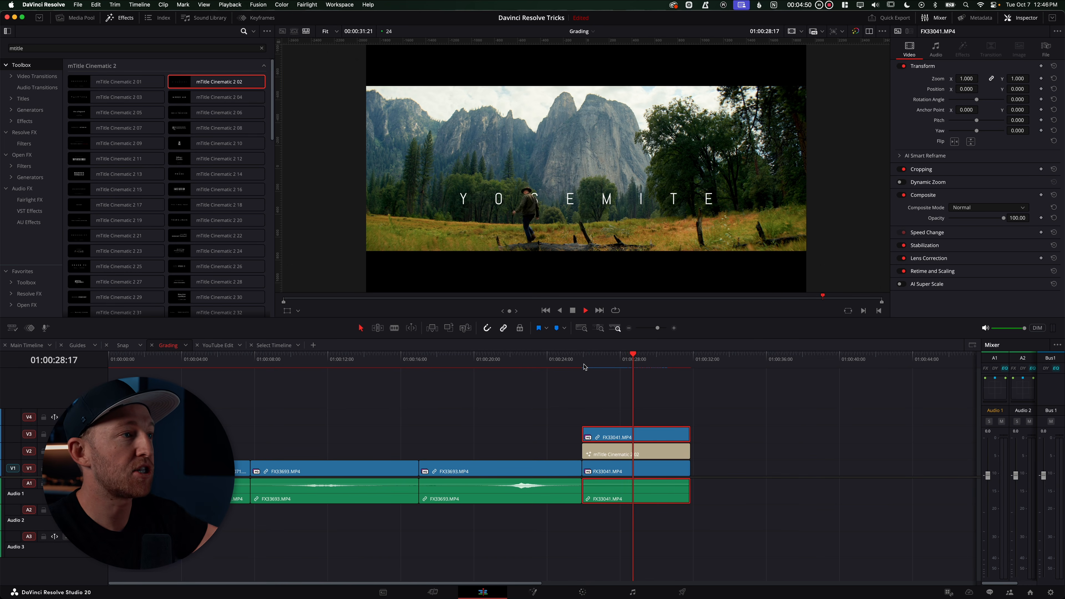
key("space")
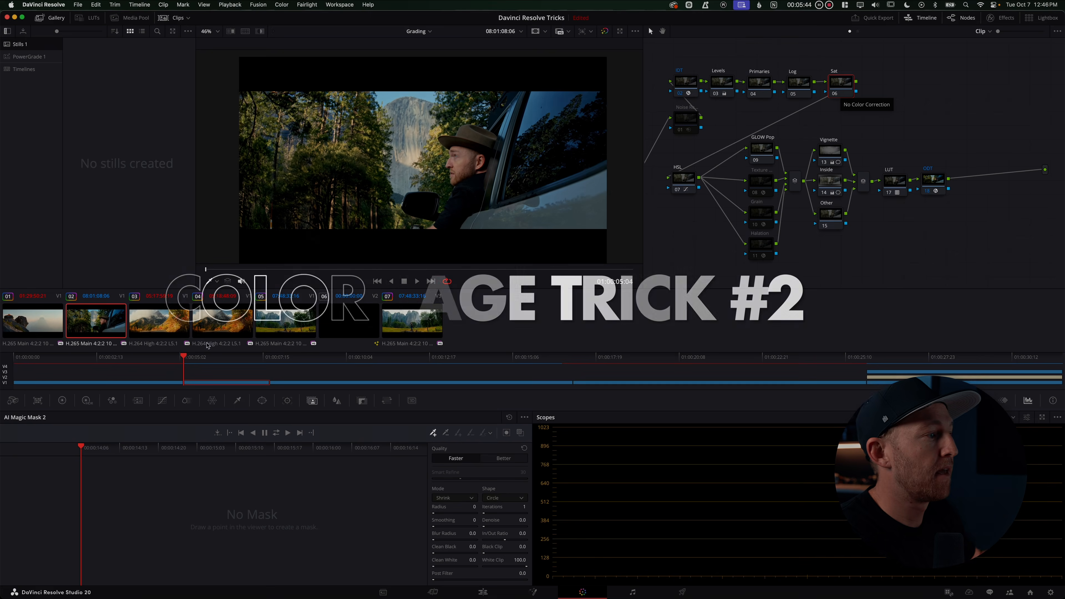
Open the Primaries color wheels and raise the Sat node's saturation to 80.80
left_click(78, 404)
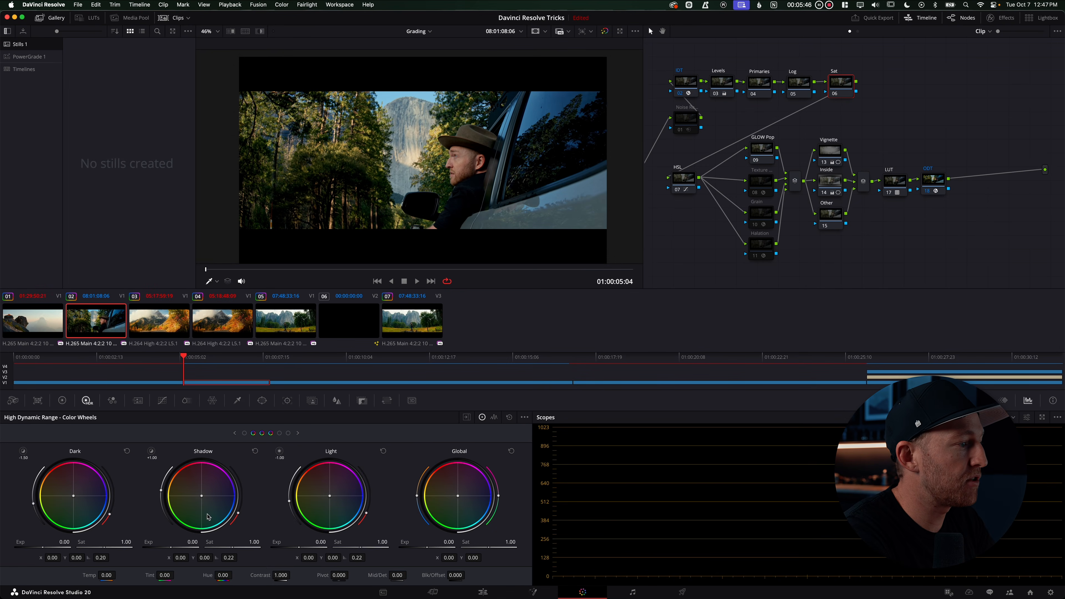
left_click(62, 401)
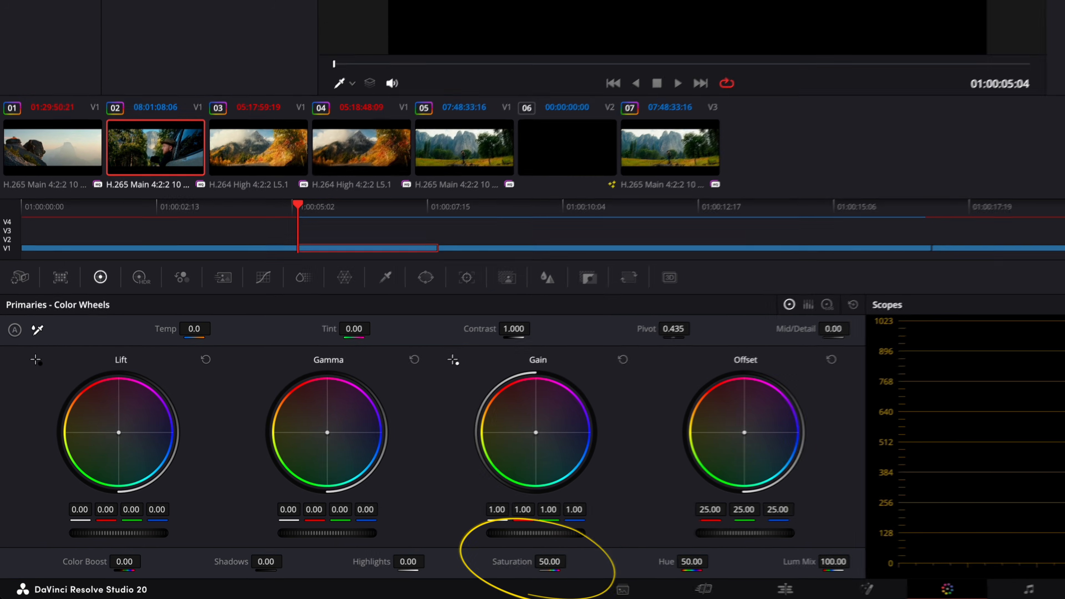
left_click_drag(337, 574, 381, 570)
left_click_drag(621, 553, 286, 534)
double_click(508, 562)
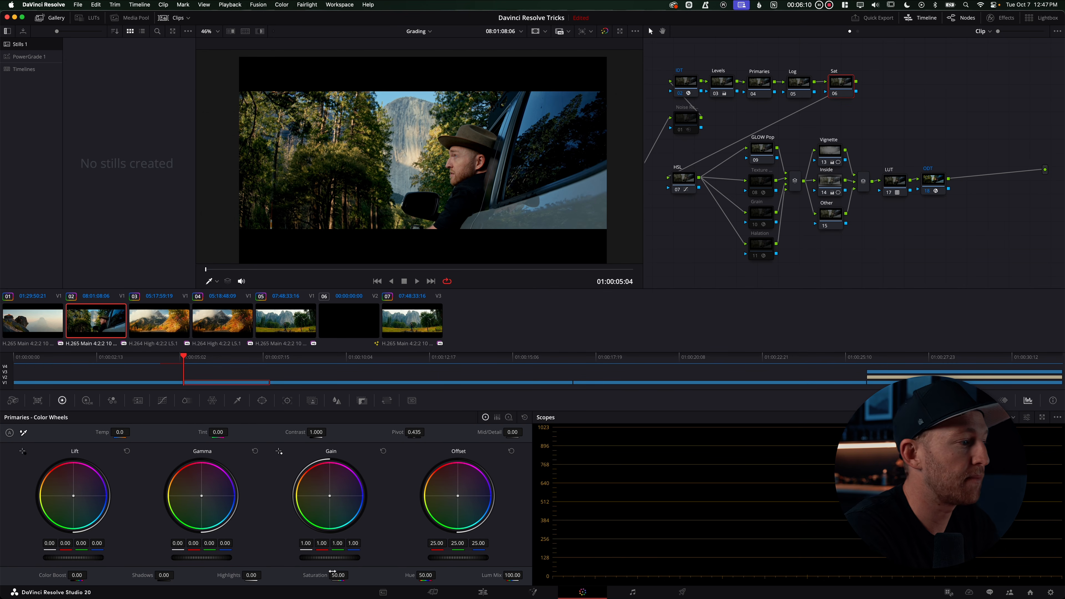
left_click_drag(336, 574, 402, 575)
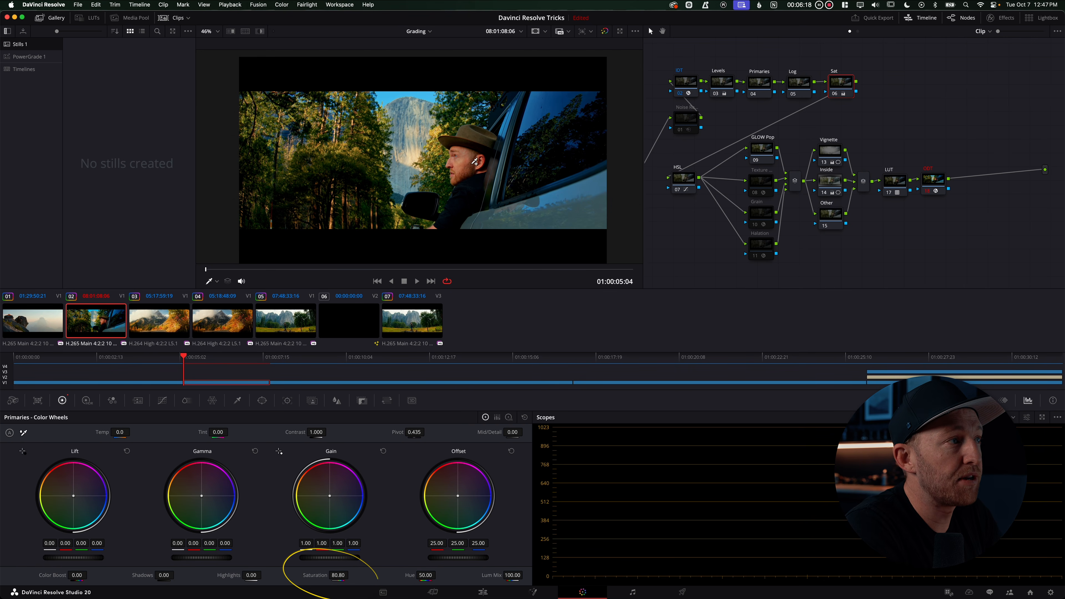
Grab a still of the saturated frame for later comparison
scroll(475, 160, "up", 5)
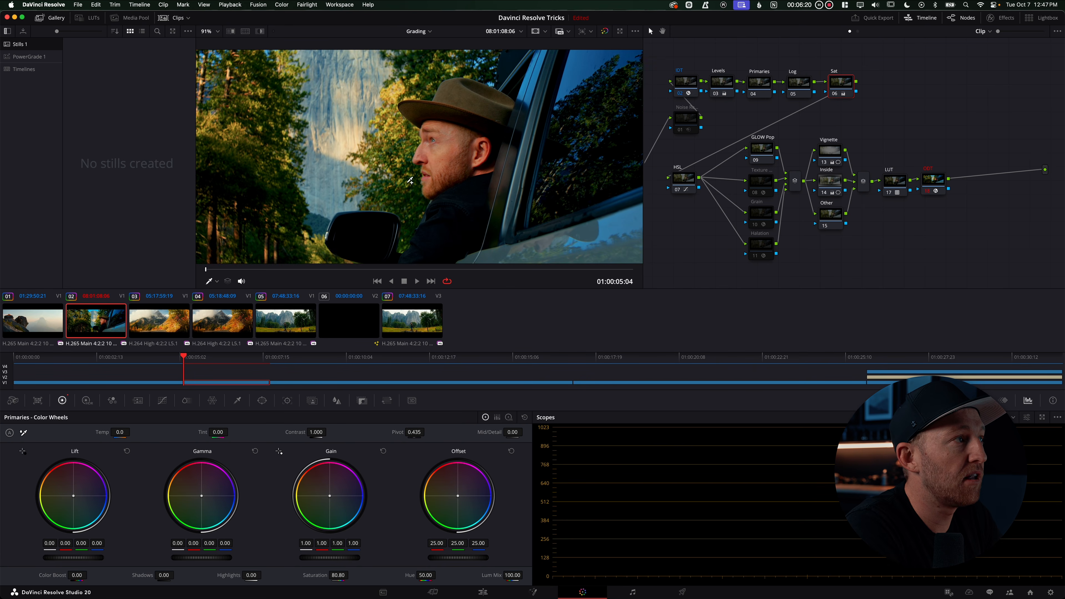
scroll(412, 174, "down", 5)
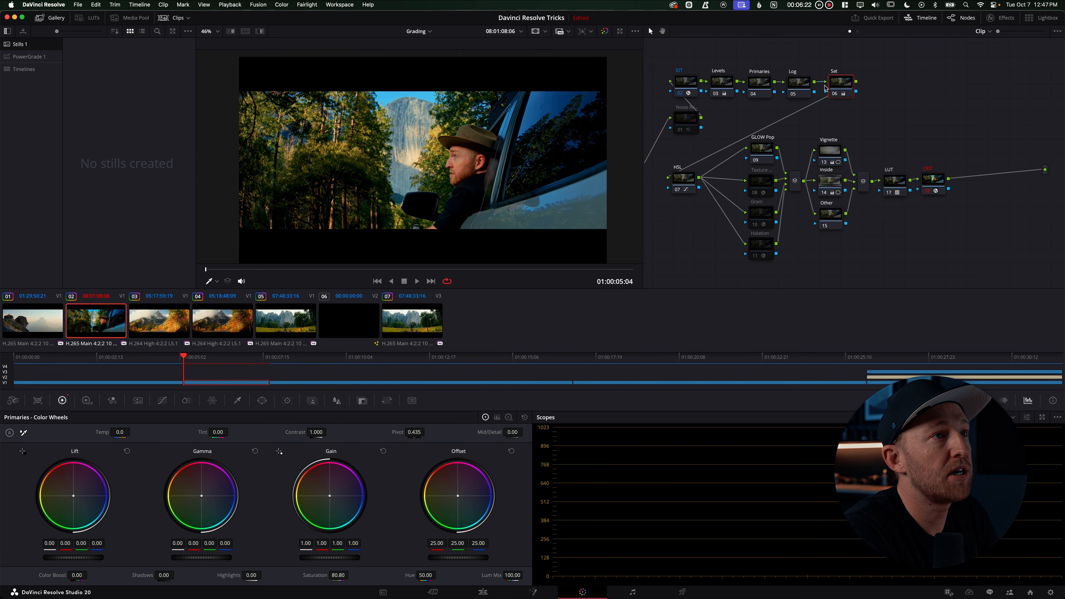
right_click(379, 147)
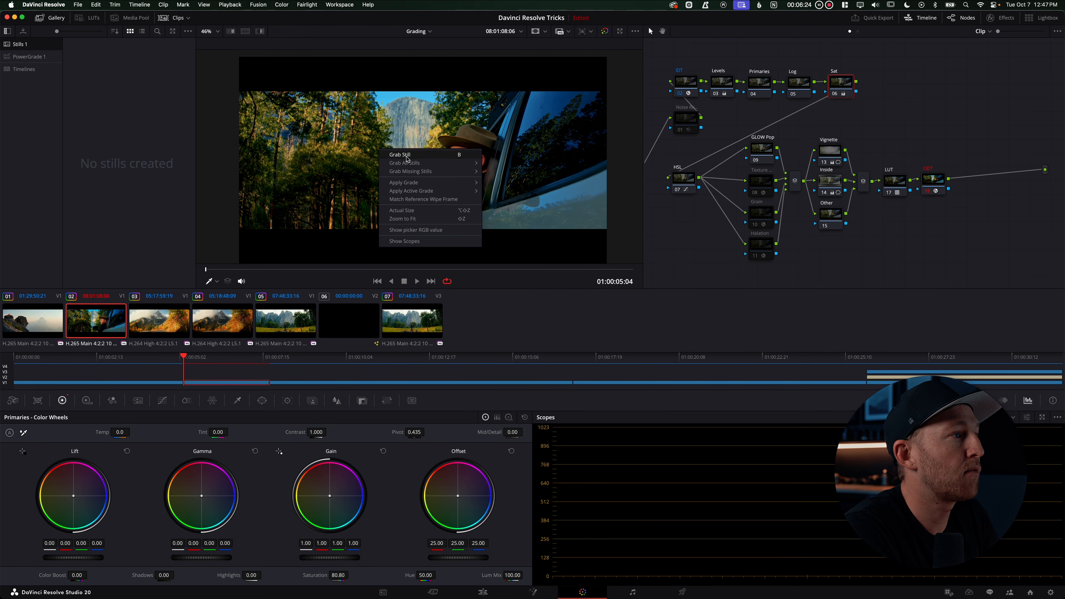
left_click(405, 156)
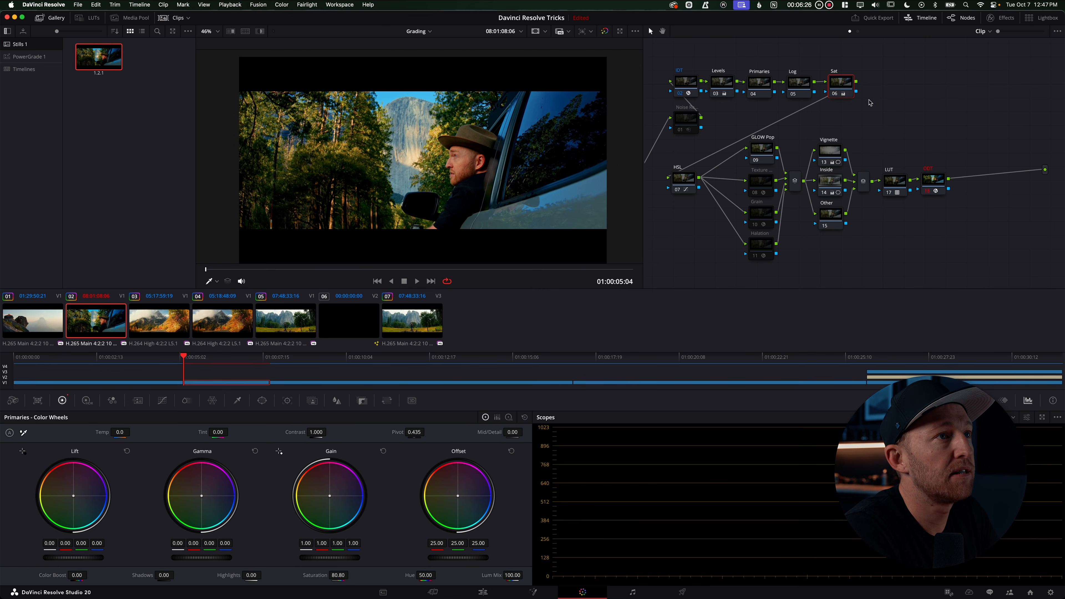
Add a serial node after the Sat node and disable the Sat node
key("alt+s")
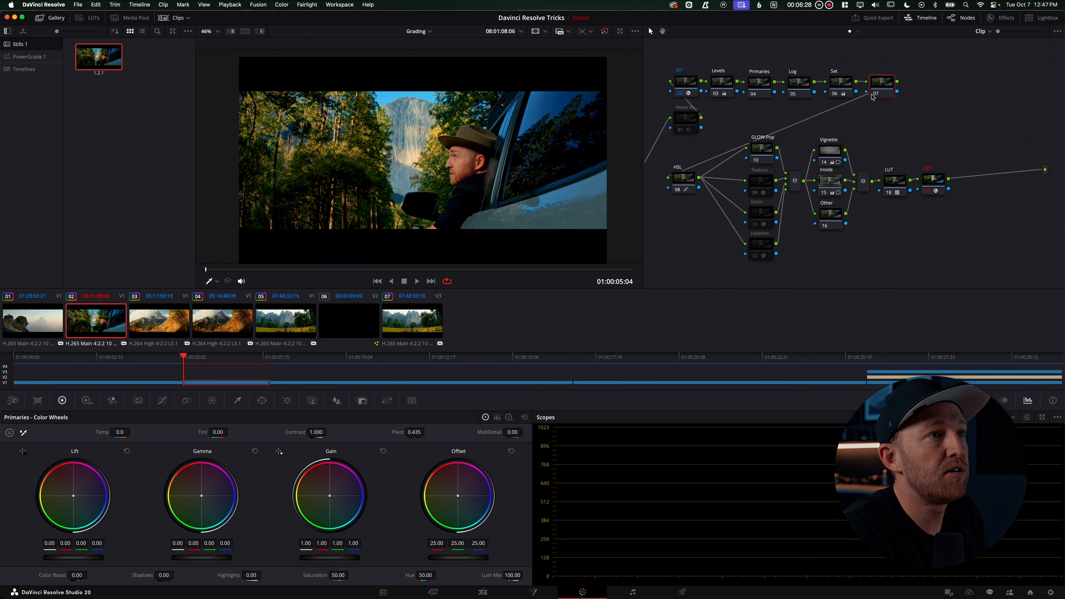
left_click(848, 88)
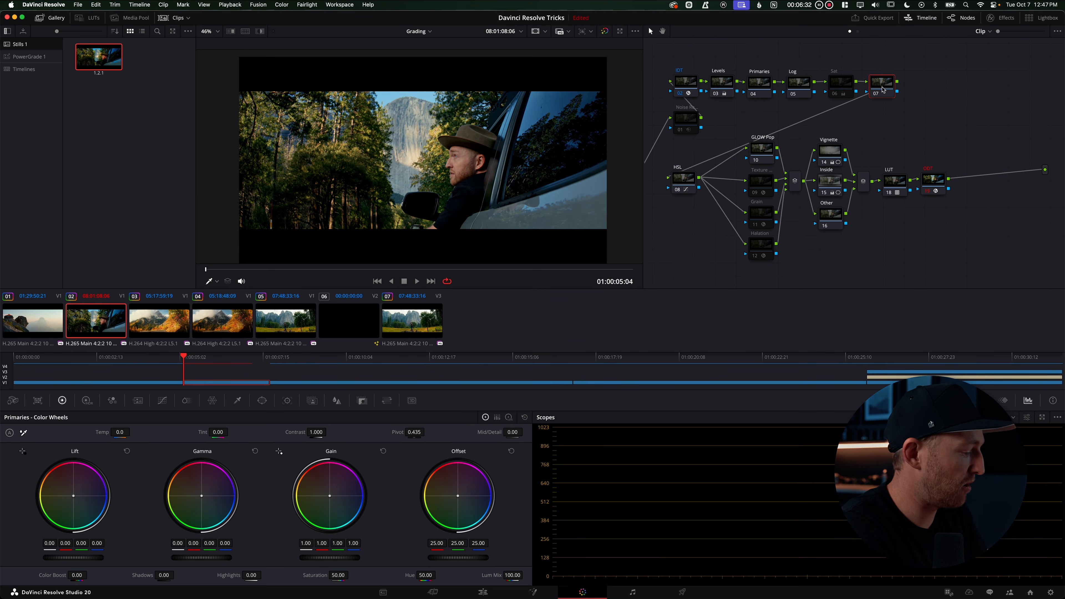
key("F2")
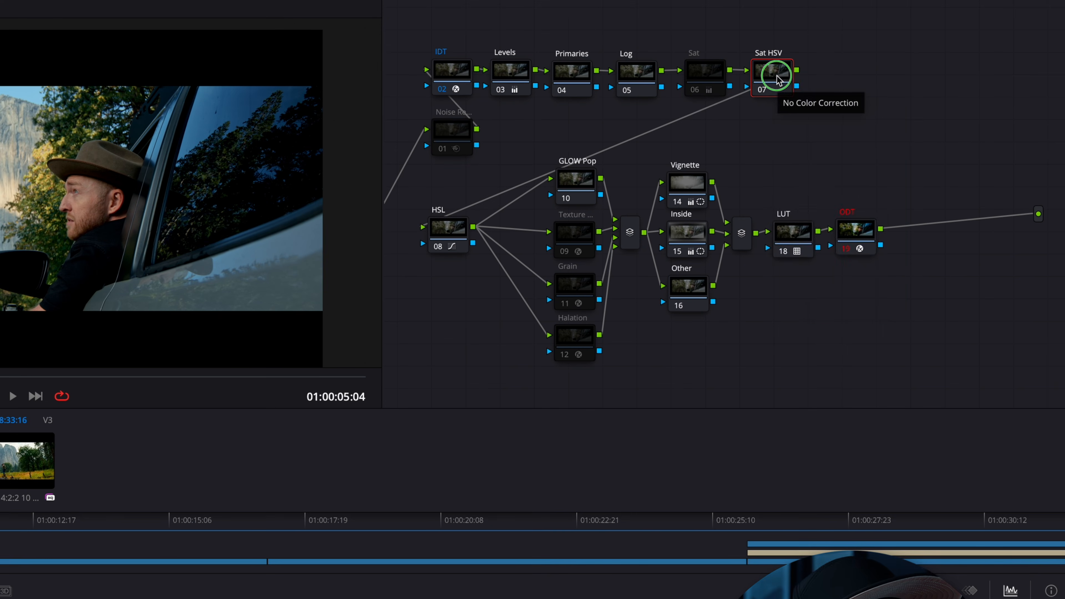
Set the new node's color space to HSV
right_click(885, 88)
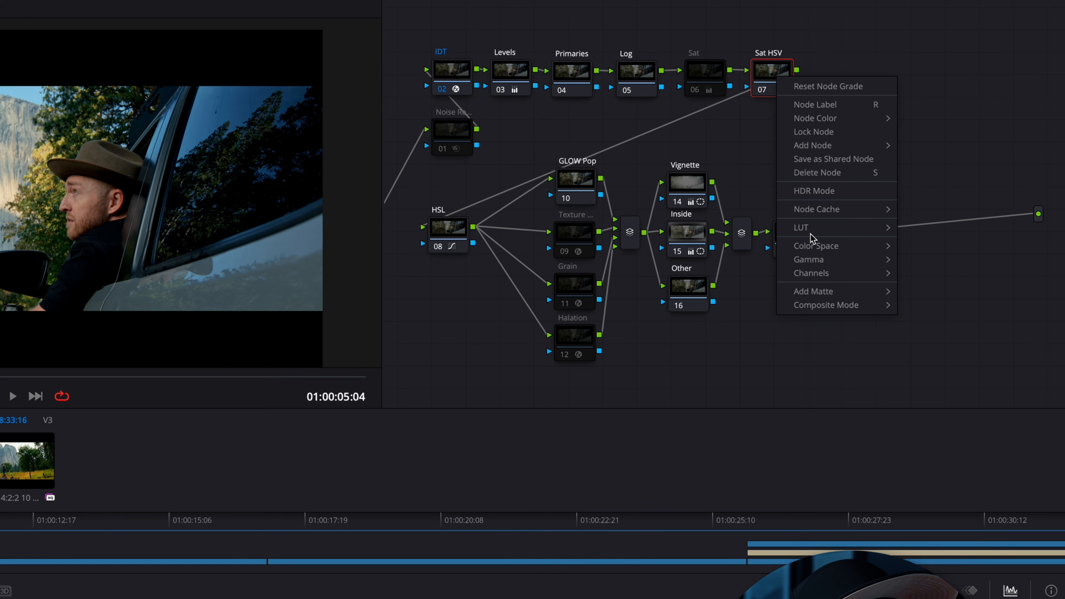
mouse_move(813, 246)
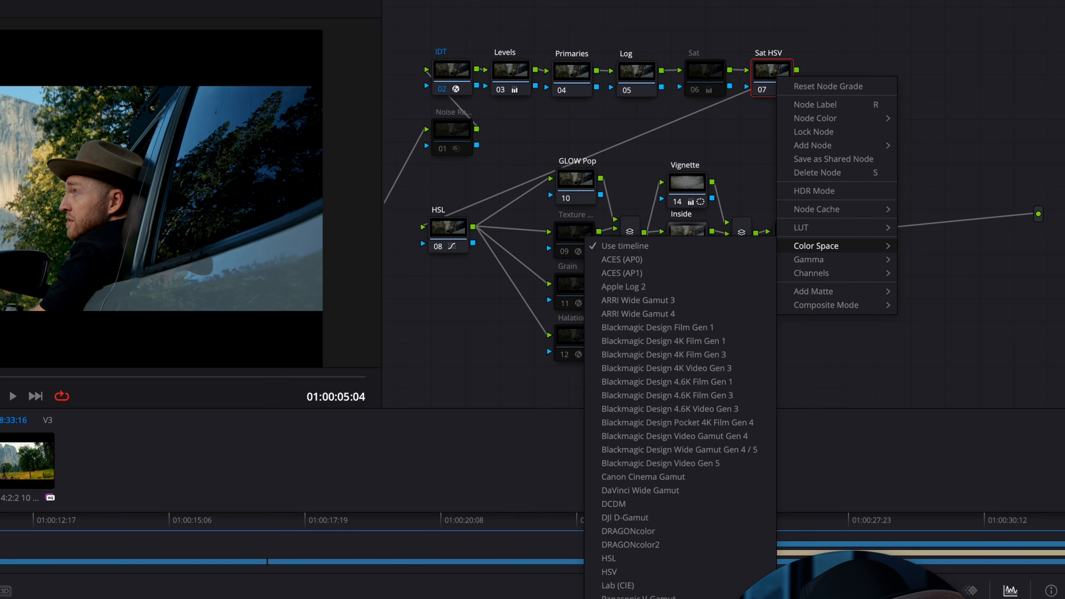
left_click(614, 573)
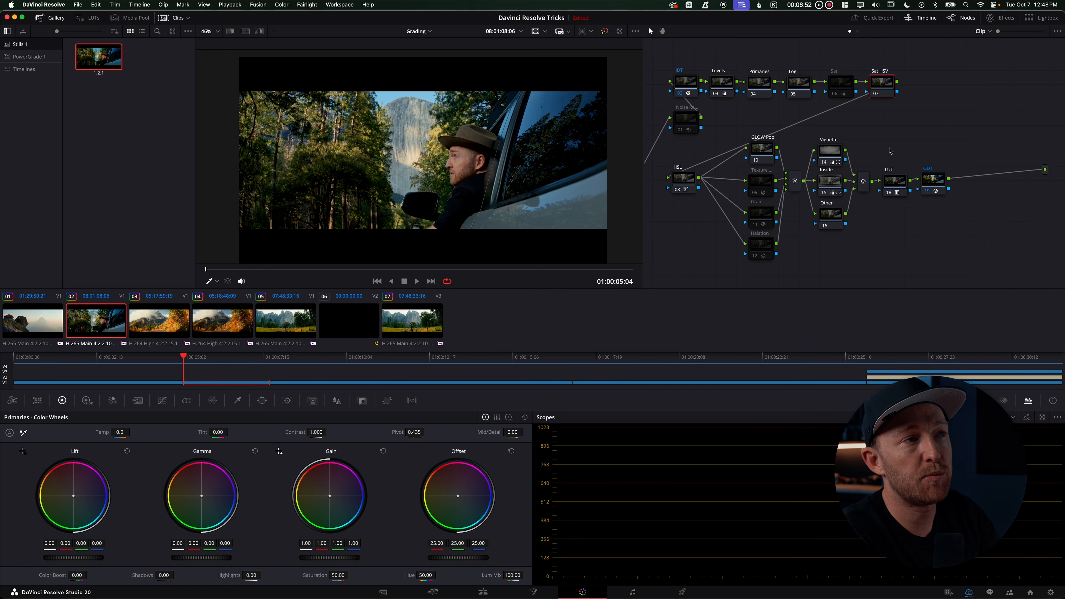
Turn off Channel 1 and Channel 3 on the HSV node, leaving only Channel 2 active
right_click(883, 89)
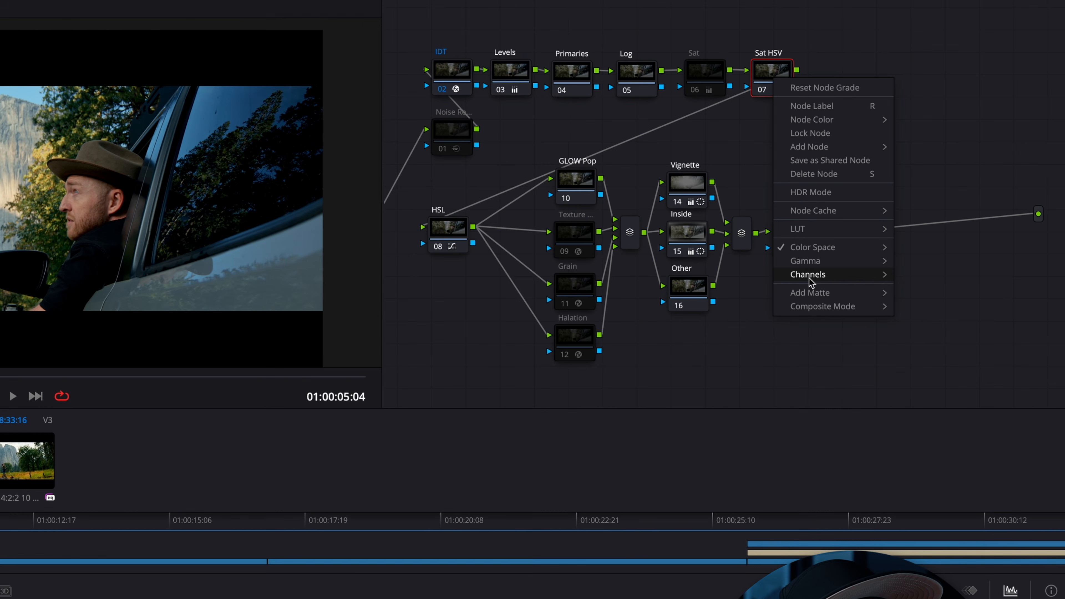
mouse_move(860, 244)
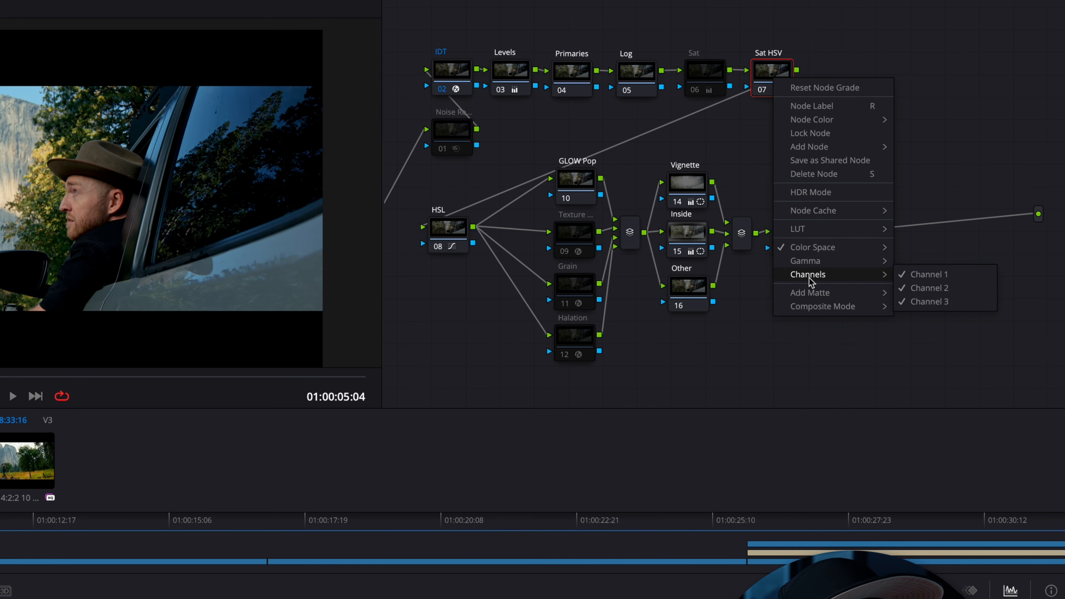
left_click(917, 277)
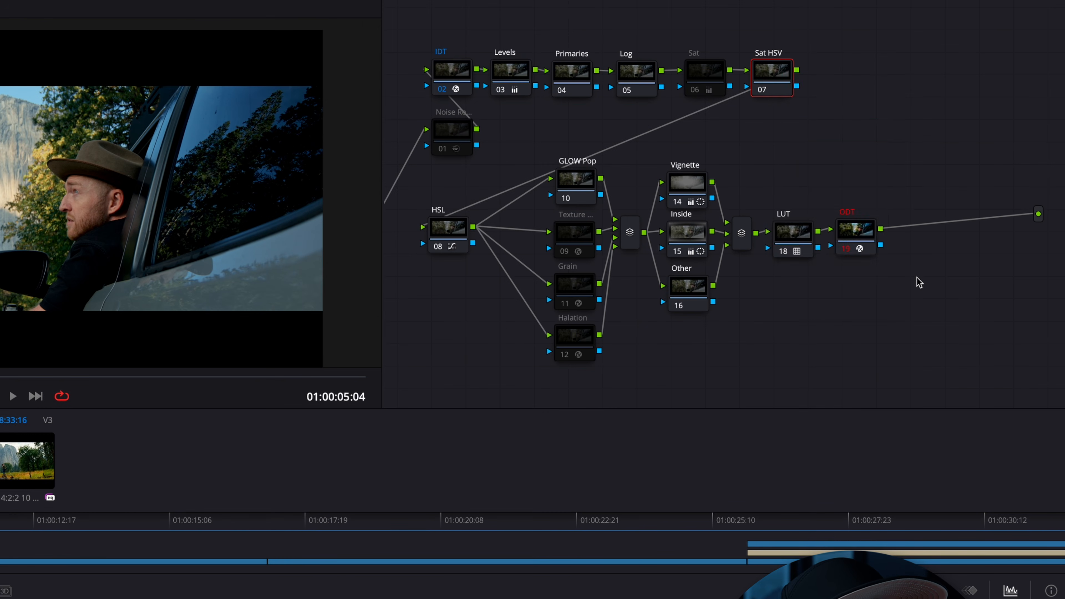
right_click(788, 64)
mouse_move(820, 279)
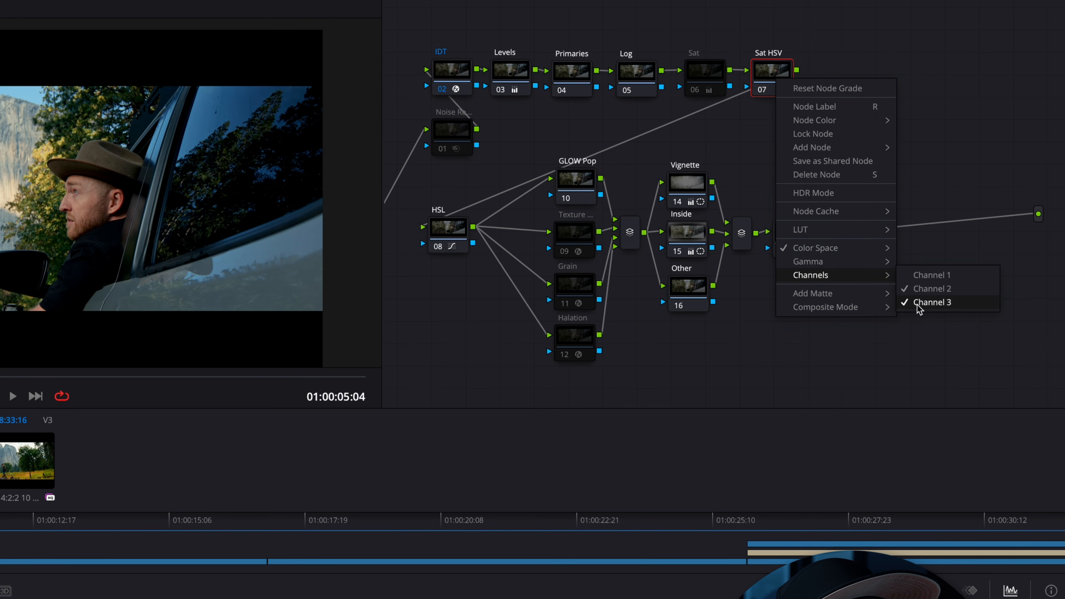
left_click(917, 304)
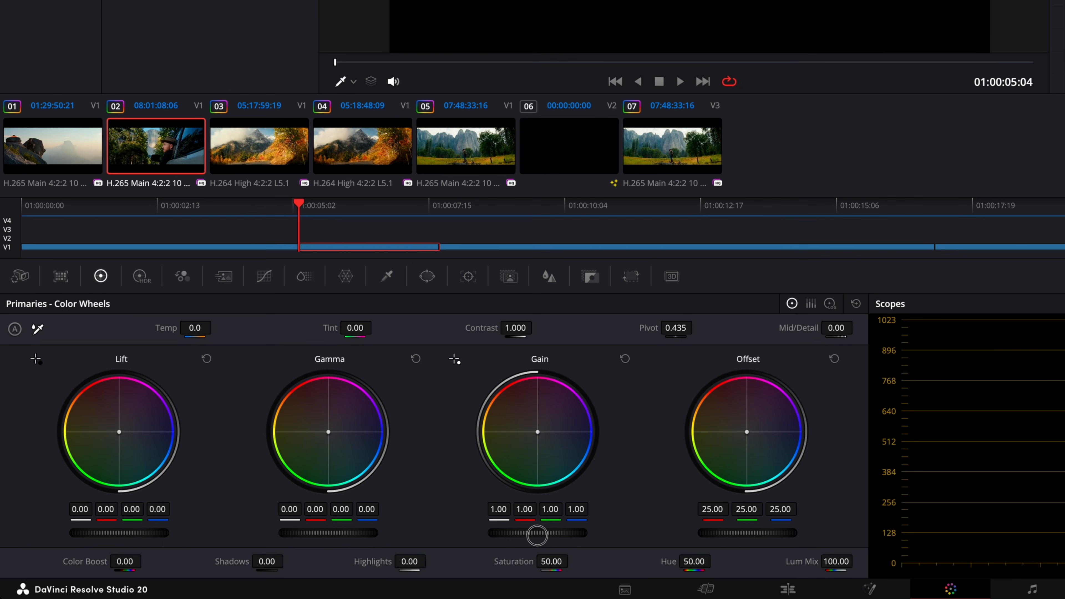
Raise the HSV node's Gain to 1.31 and grab a second still
left_click_drag(537, 536, 660, 533)
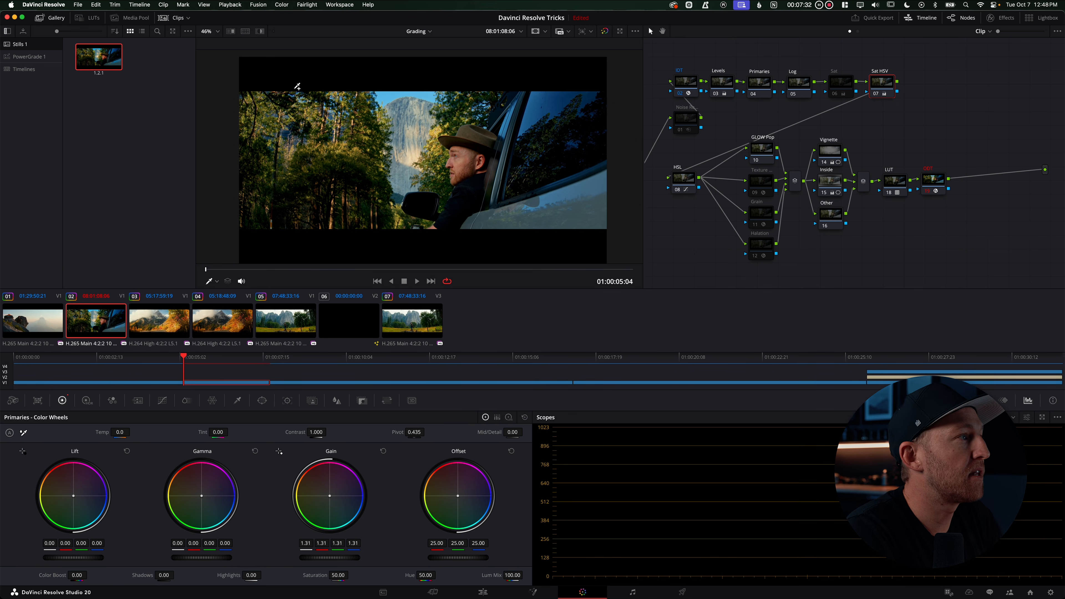
right_click(342, 137)
left_click(380, 143)
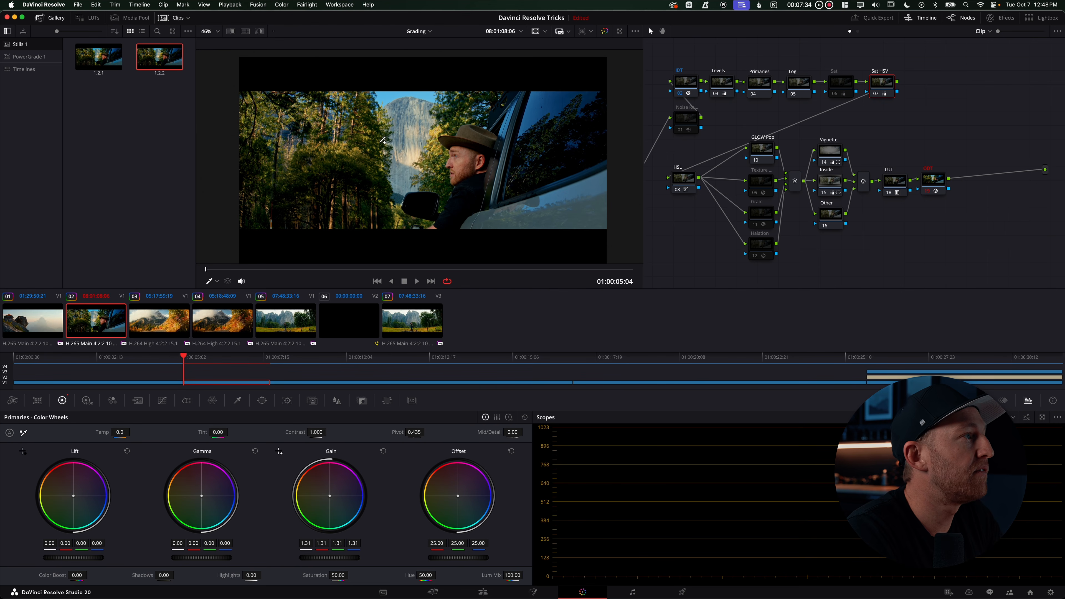
Compare the two grabbed stills side by side in split-screen view
left_click(245, 32)
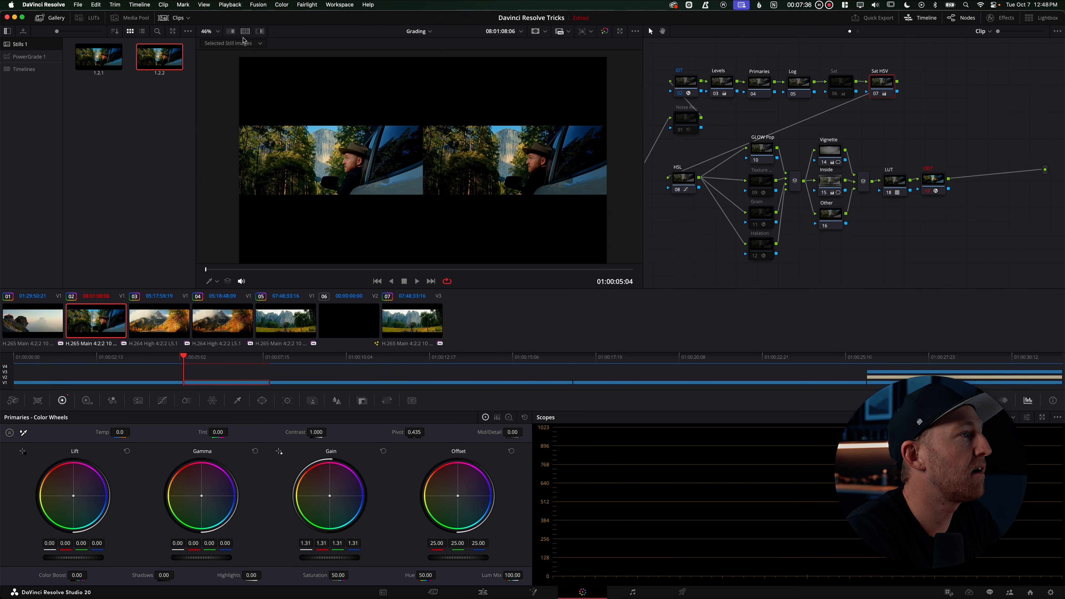
left_click(245, 32)
left_click(246, 32)
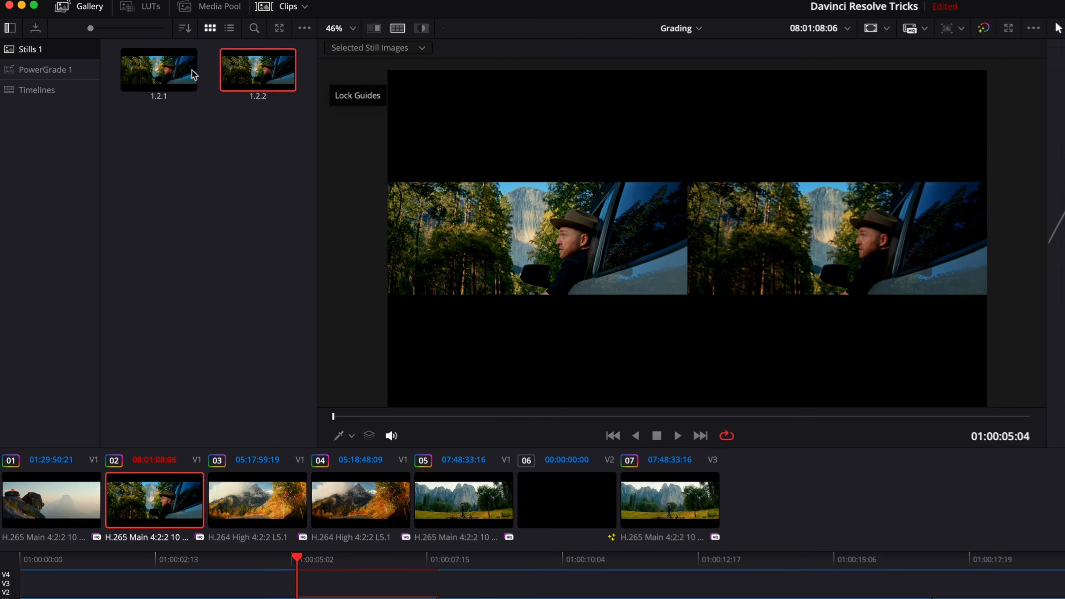
left_click(92, 64)
scroll(728, 242, "up", 4)
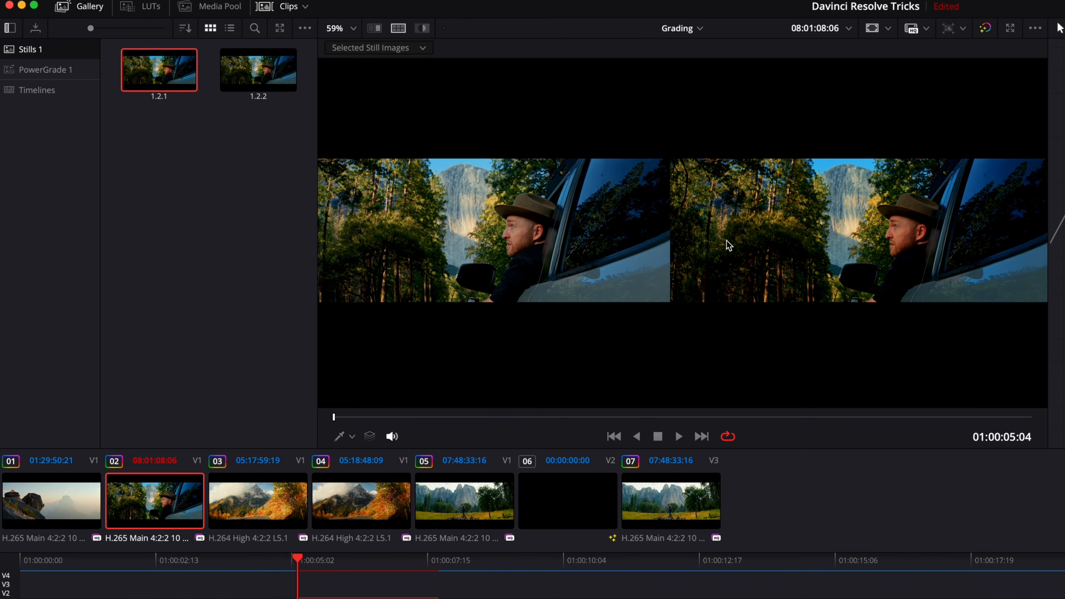
left_click(80, 6)
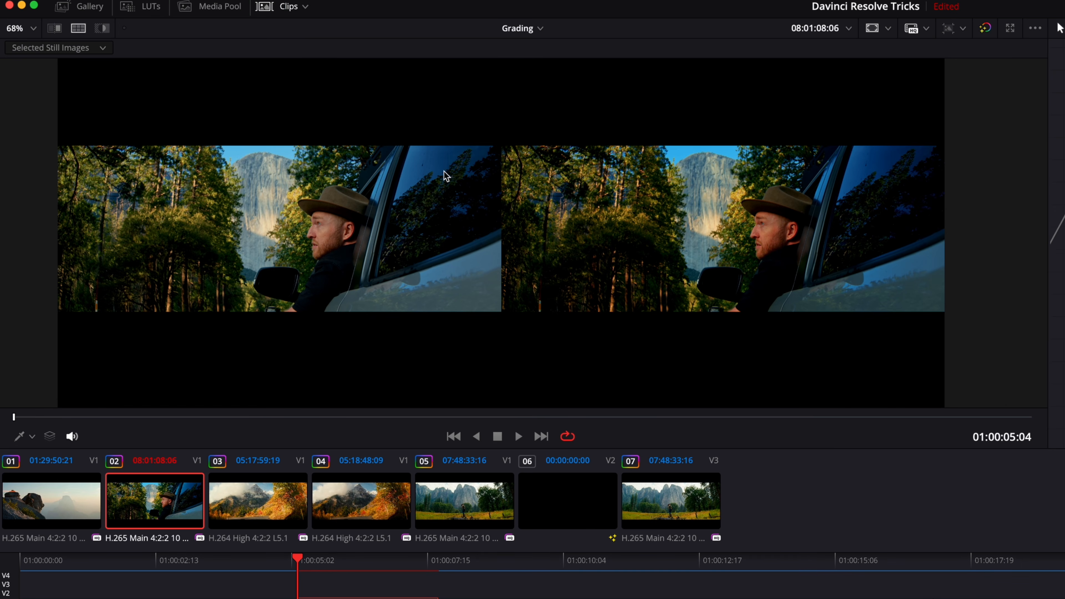
scroll(378, 215, "up", 3)
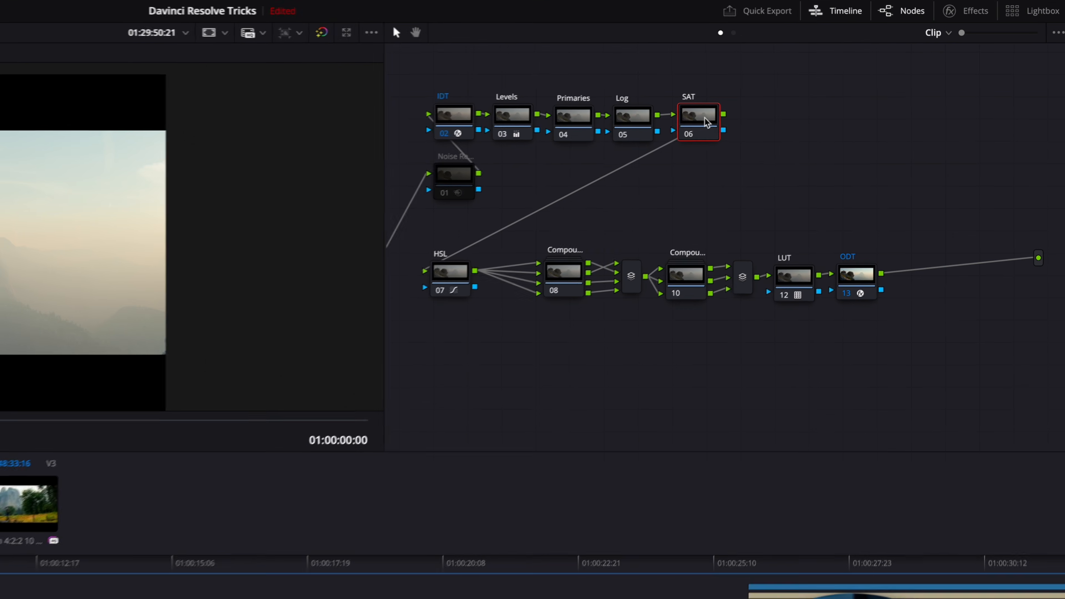
Add a serial node after the SAT node on the first clip and apply the Glow effect to it
key("alt+s")
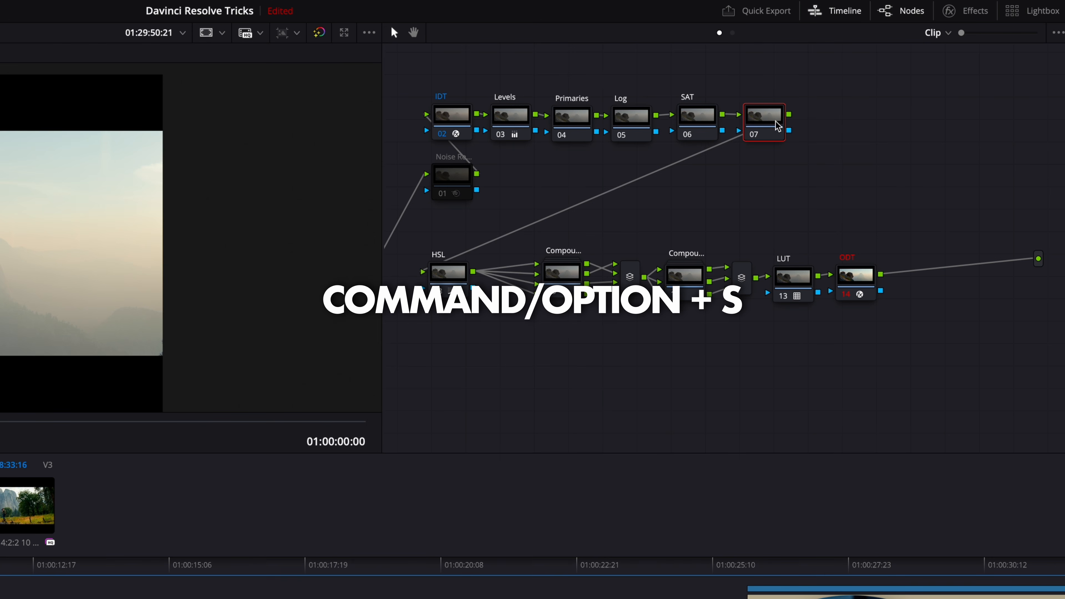
left_click(957, 12)
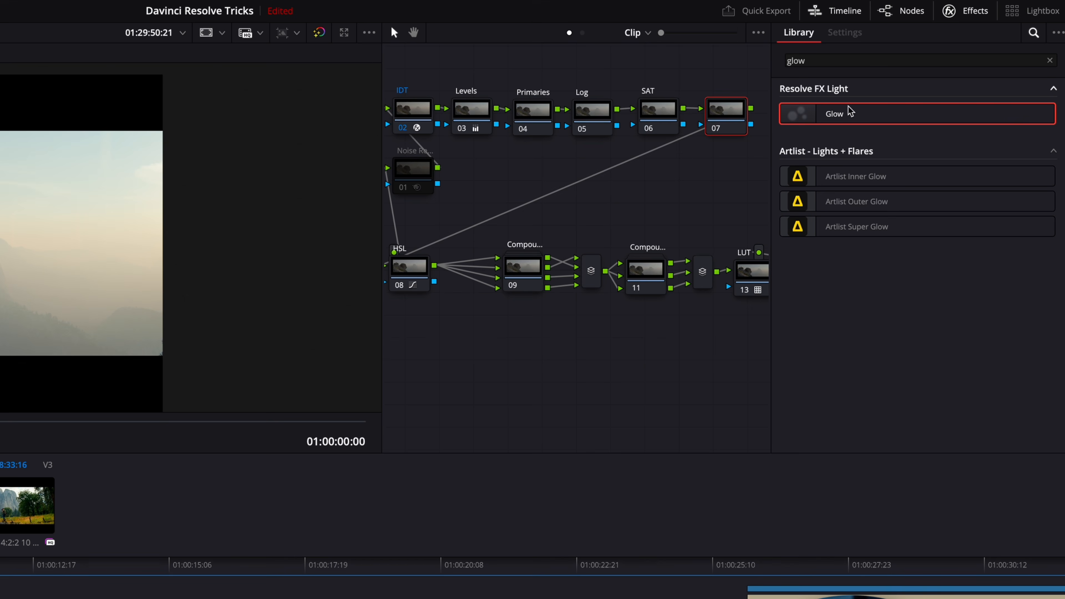
left_click_drag(850, 111, 741, 117)
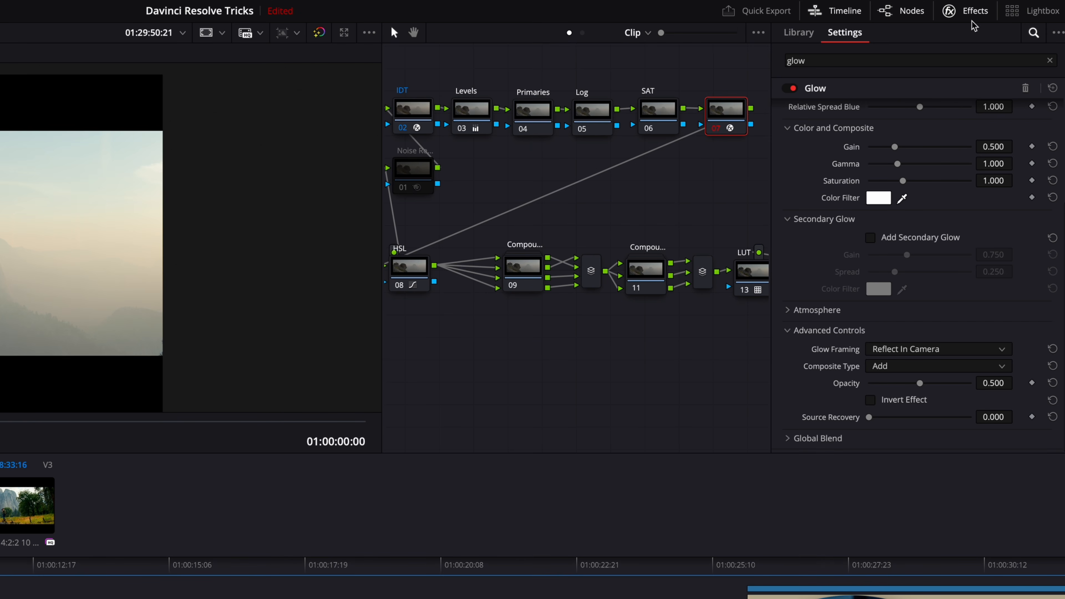
Set the Glow's composite type to Softlight under Advanced Controls
scroll(932, 216, "up", 4)
scroll(798, 315, "down", 2)
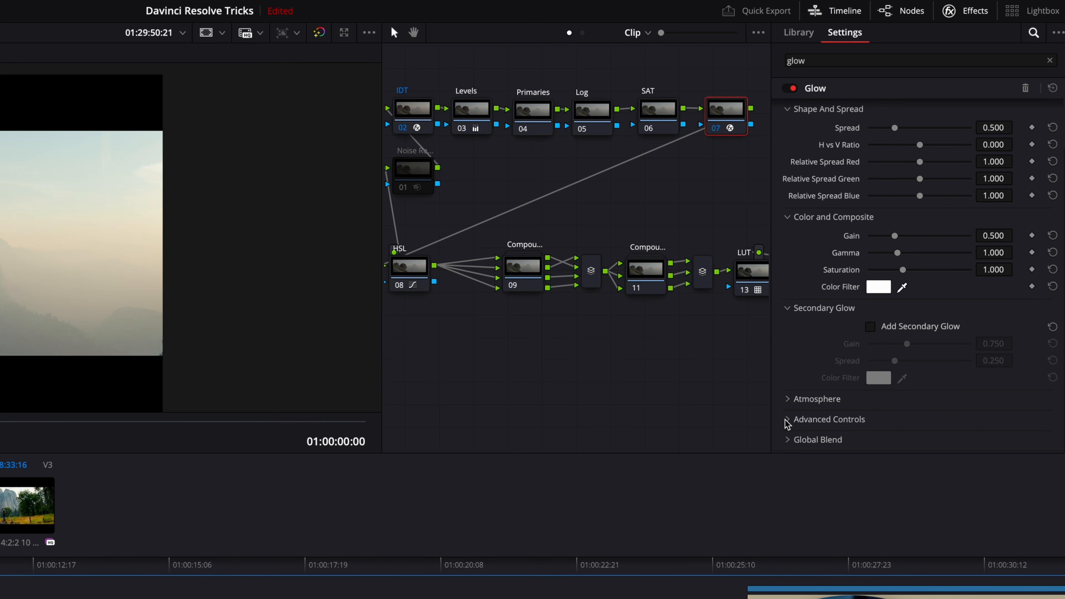
left_click(788, 420)
scroll(815, 369, "down", 3)
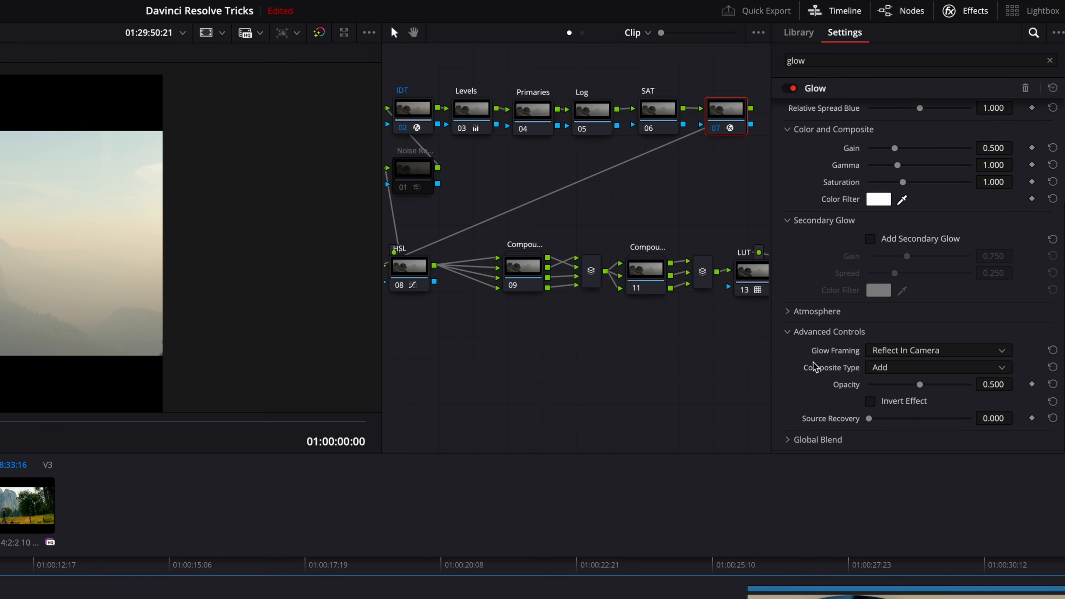
left_click(887, 371)
left_click(895, 506)
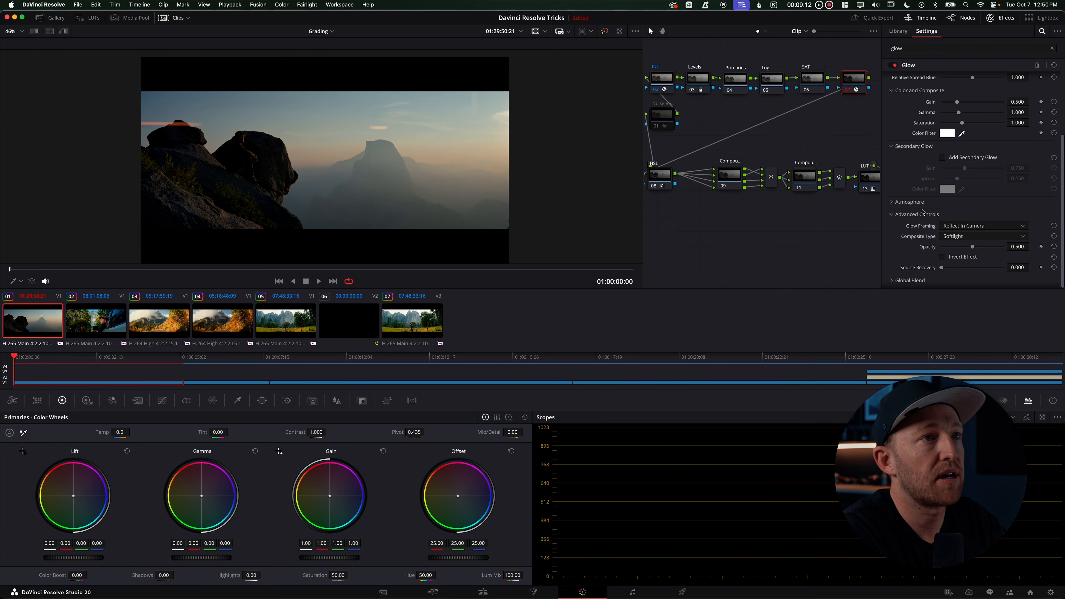
Lower the Glow's Shine Threshold to 0.147 and its Spread to 0.413
scroll(922, 212, "up", 3)
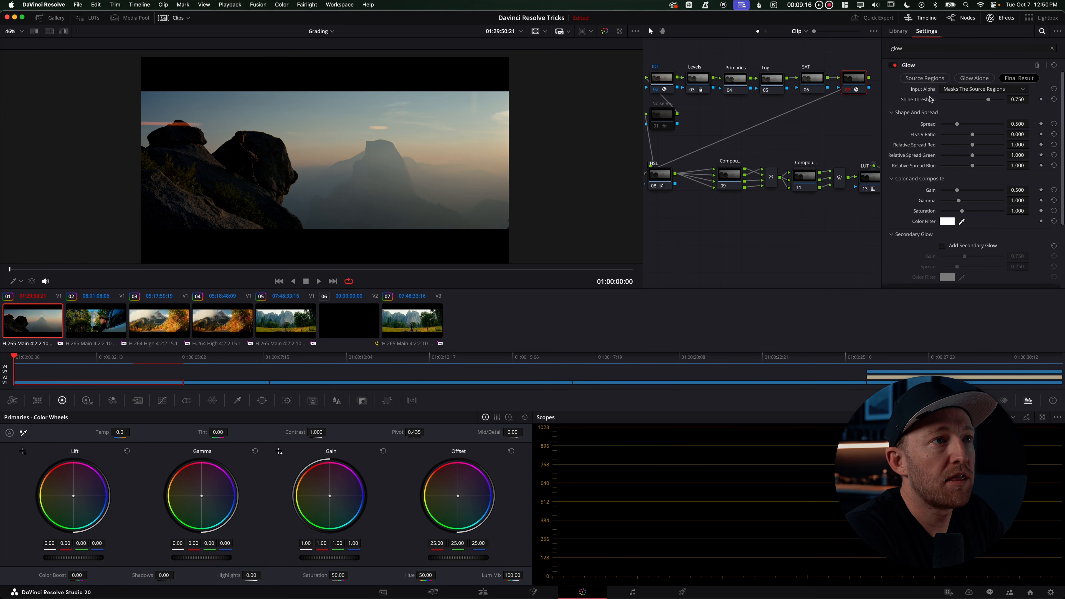
left_click_drag(988, 101, 954, 103)
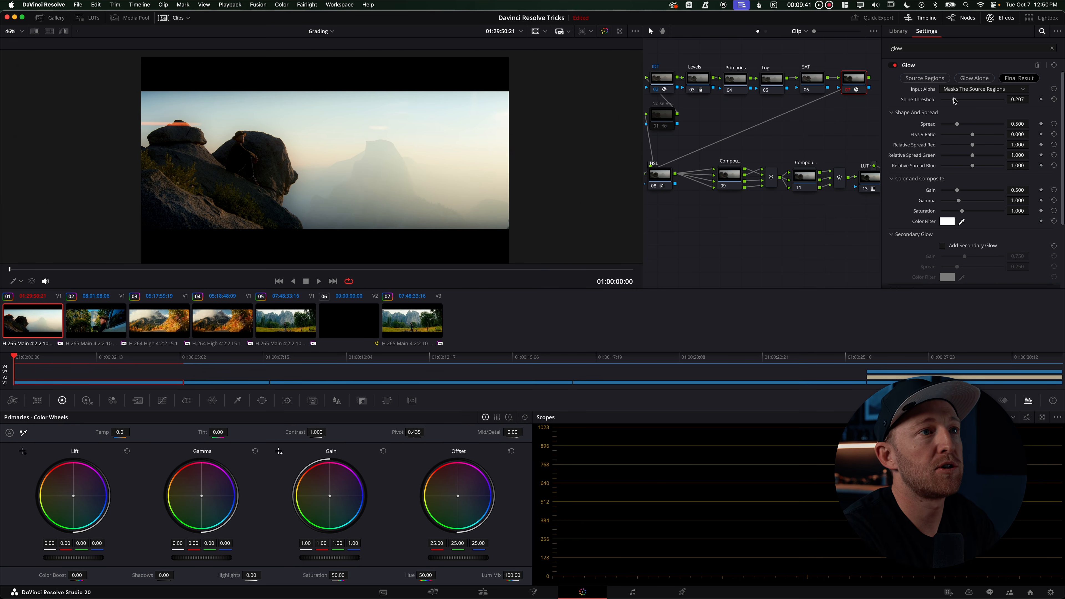
mouse_move(954, 101)
left_mouse_down()
mouse_move(944, 101)
mouse_move(1022, 98)
mouse_move(947, 104)
left_mouse_up()
left_click_drag(949, 102, 951, 102)
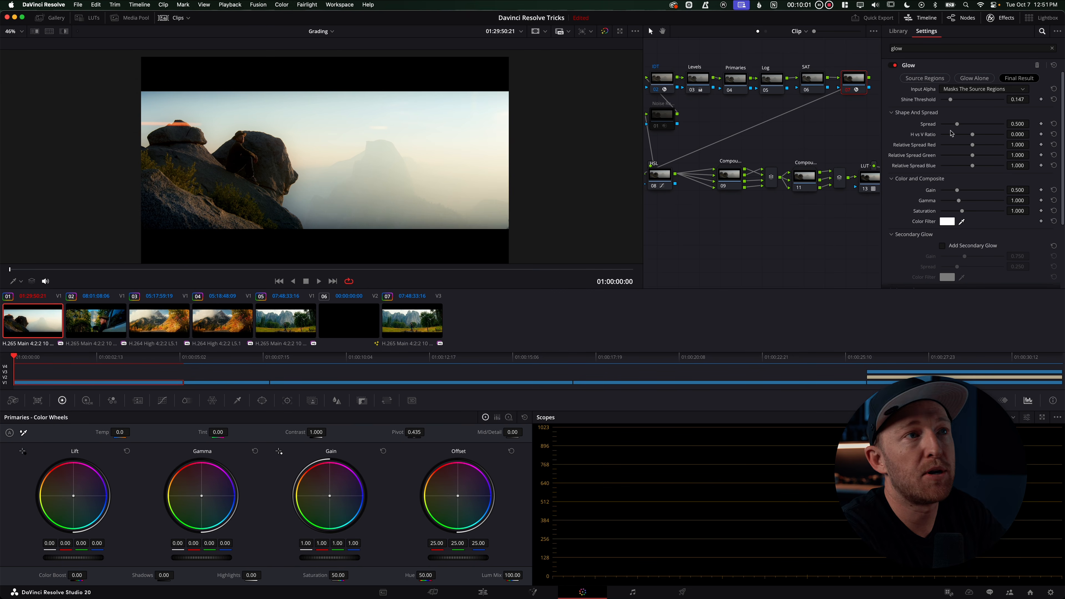
mouse_move(958, 127)
left_mouse_down()
mouse_move(931, 126)
mouse_move(971, 125)
mouse_move(954, 126)
left_mouse_up()
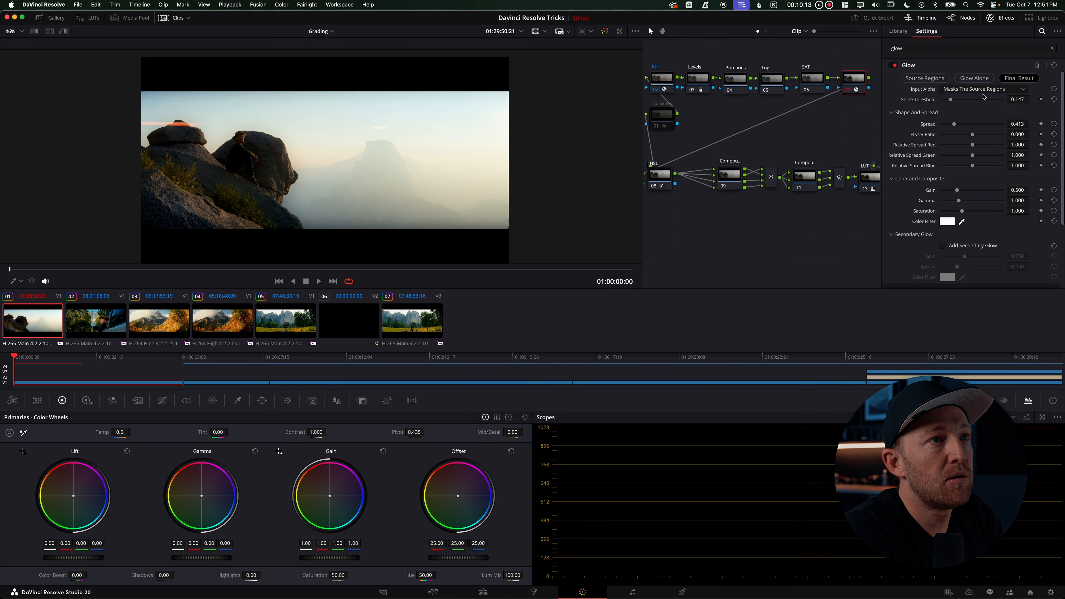
Set the Glow's Shine Threshold to 0.207 while previewing the glow alone, then return to the final result view
left_click(974, 78)
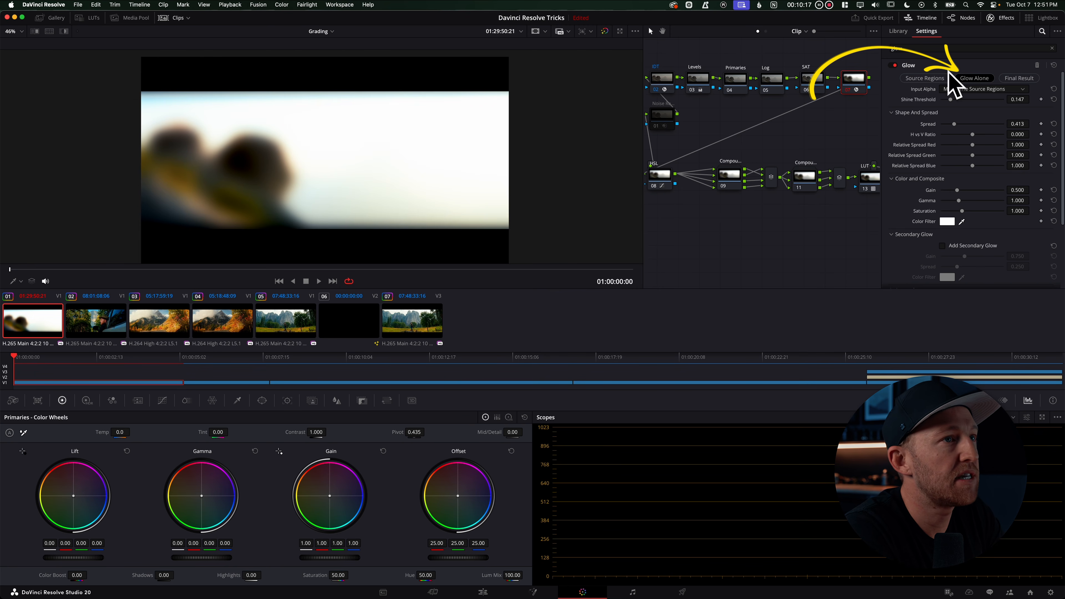
left_click_drag(950, 100, 955, 102)
left_click(1018, 80)
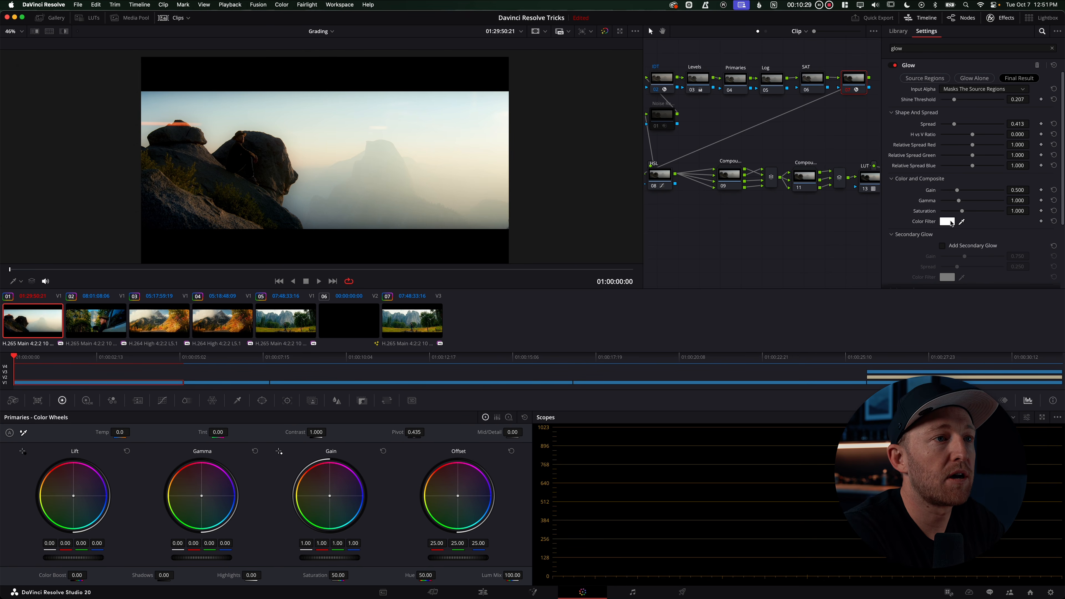
Set the Glow's color filter to a pale warm yellow
left_click(949, 222)
left_click(964, 109)
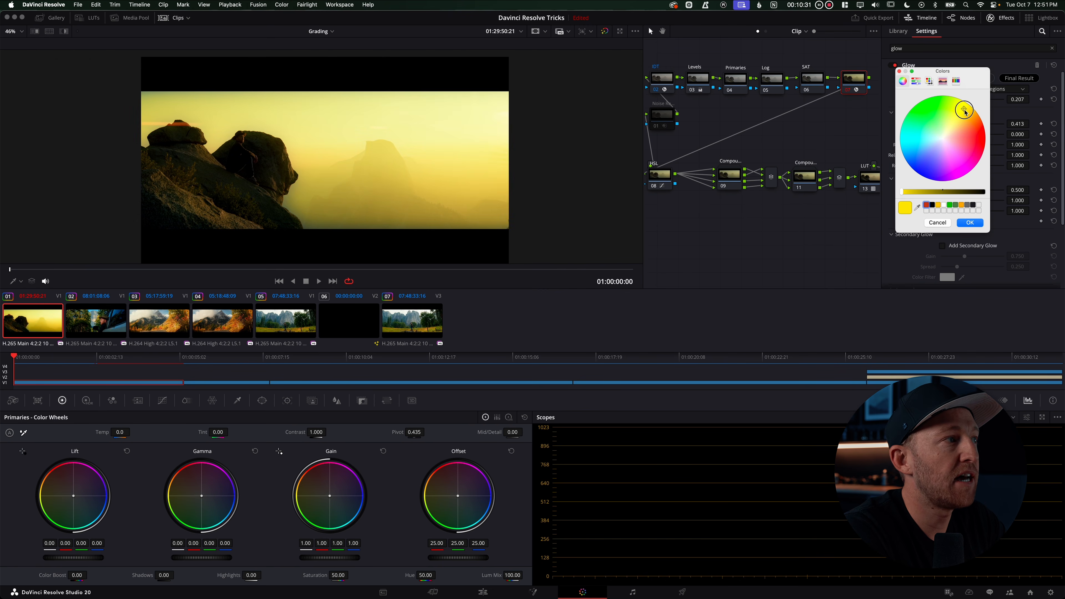
left_click_drag(964, 110, 949, 134)
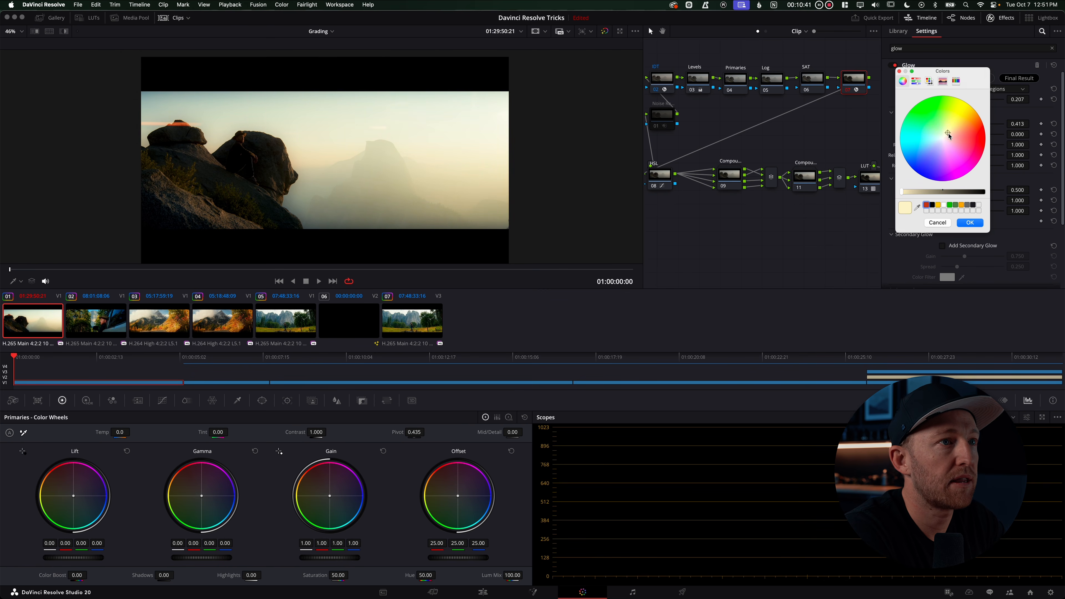
left_click(969, 223)
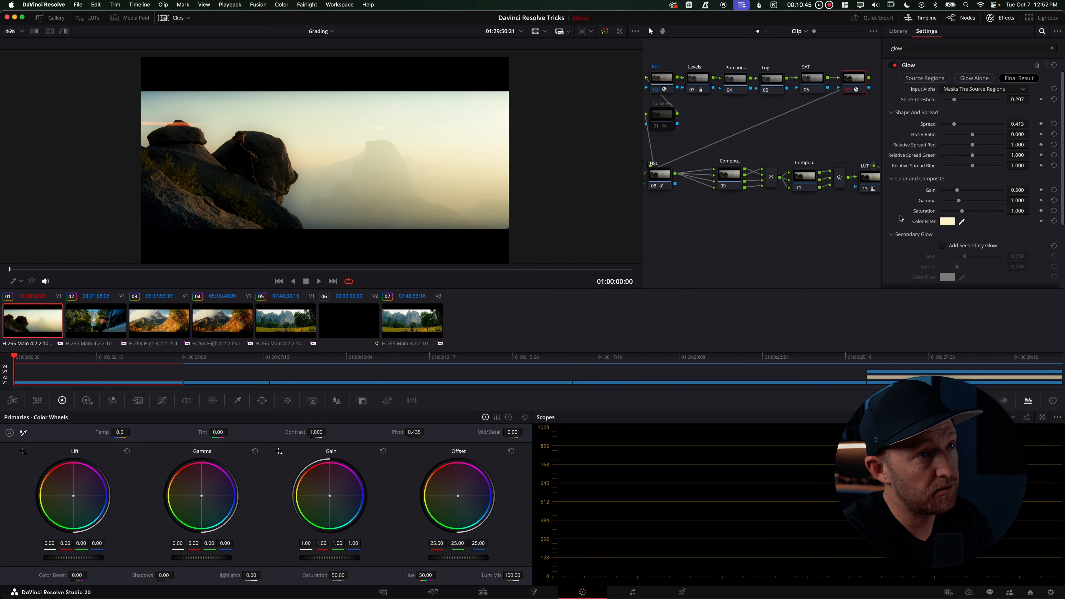
Lower the Glow's opacity to 0.160
scroll(901, 218, "down", 5)
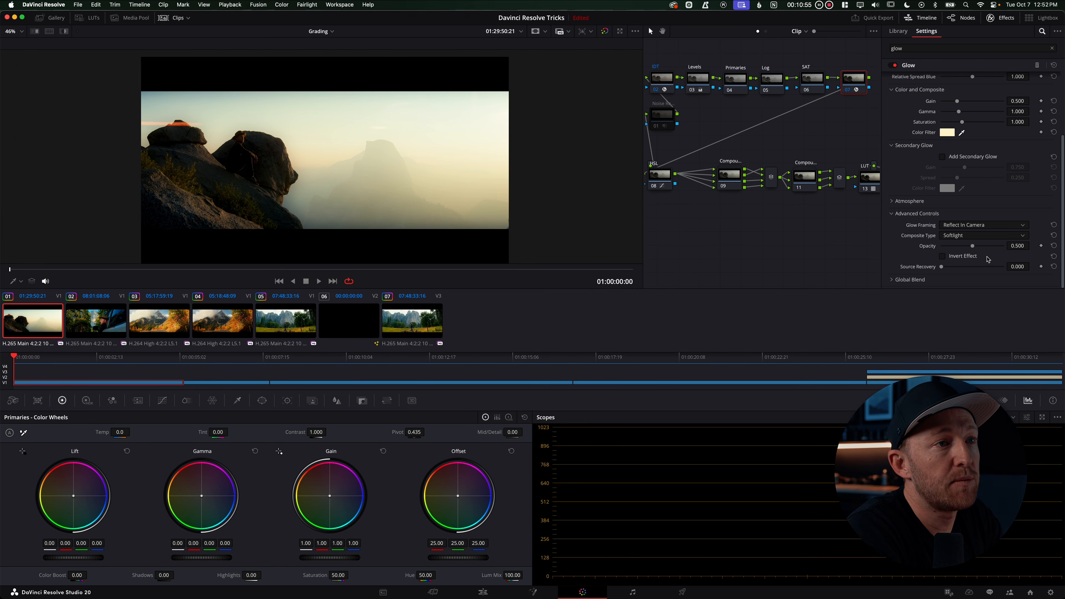
left_click_drag(974, 249, 952, 251)
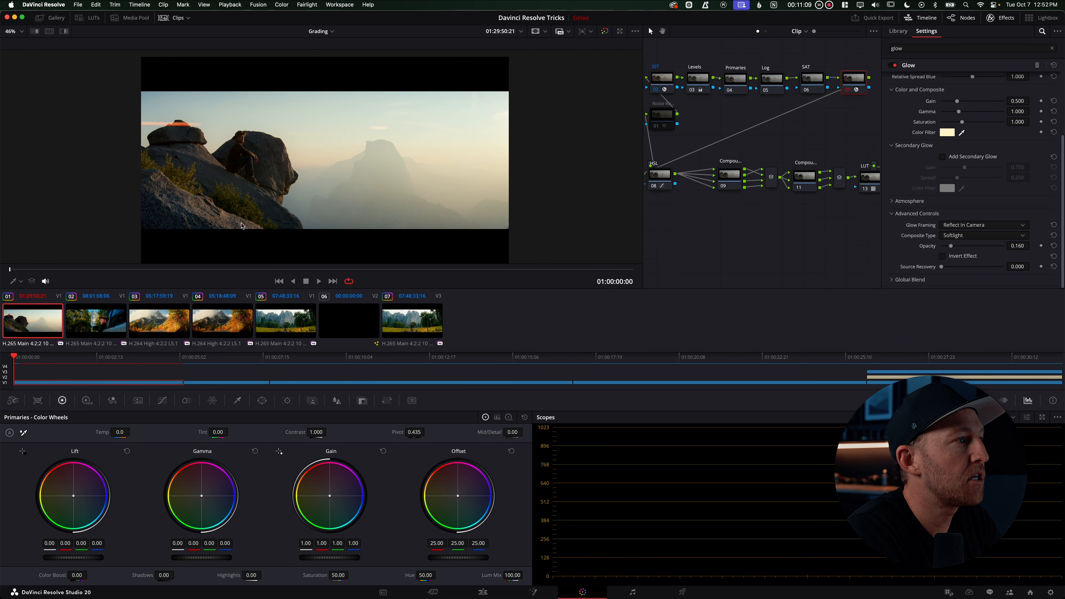
scroll(300, 170, "up", 4)
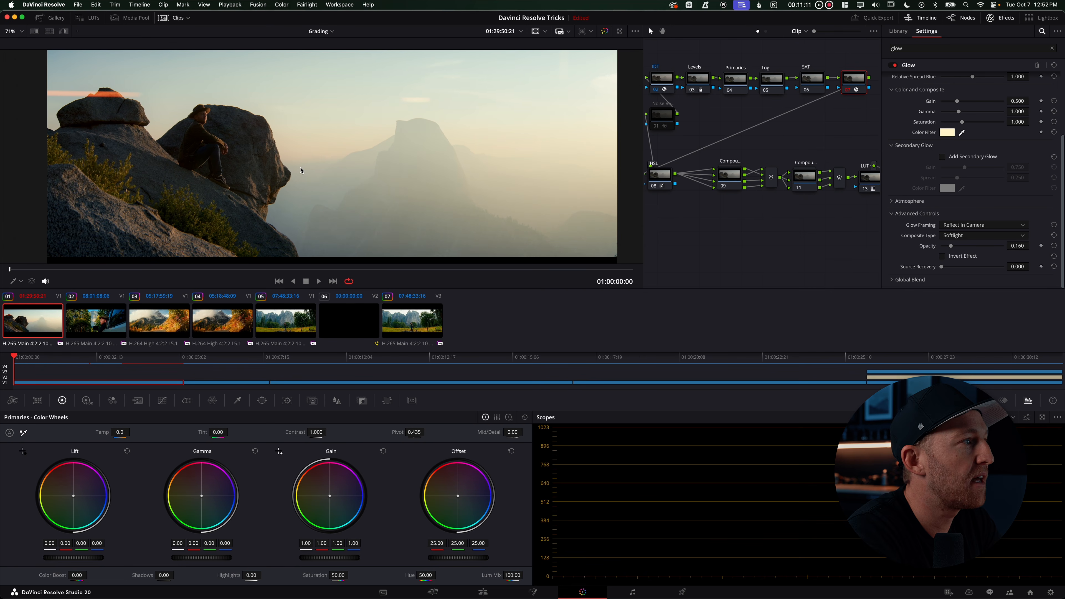
scroll(347, 179, "down", 4)
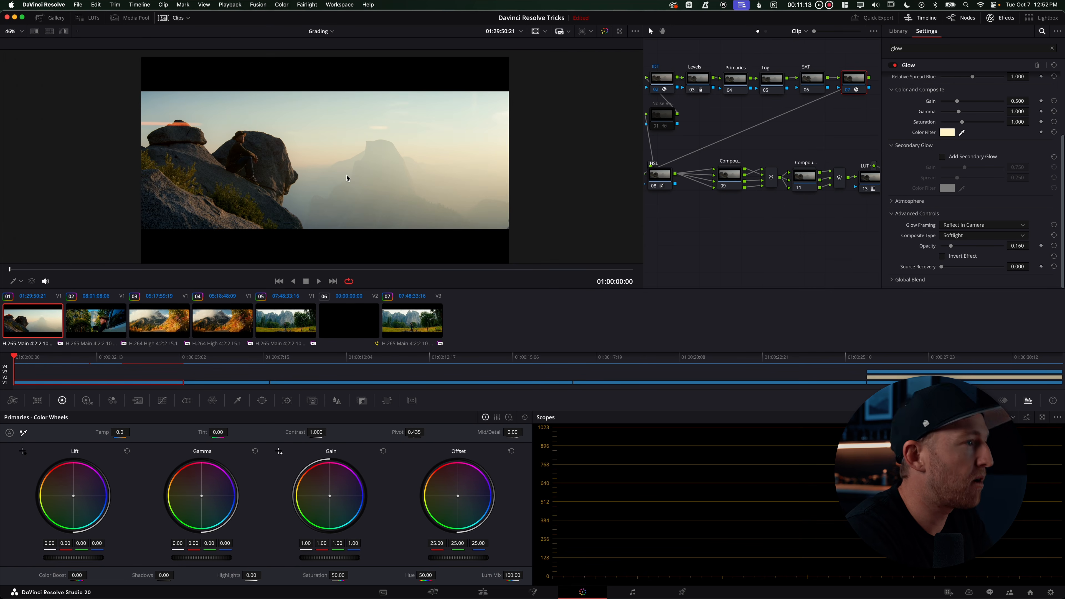